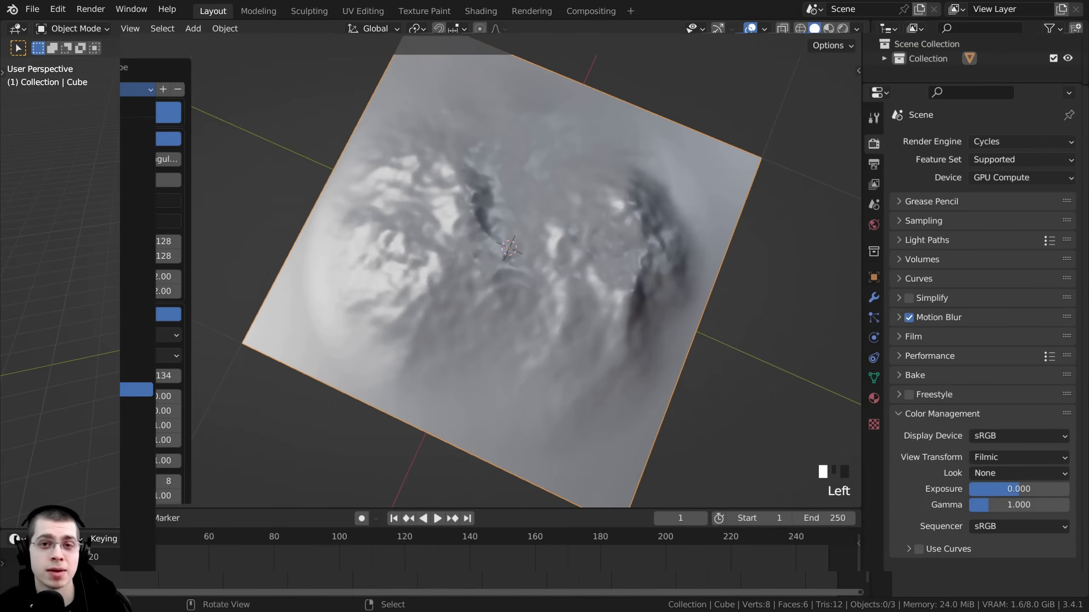
Step: Orbit down to a low angle to show the finished mountain render
scroll(534, 386, down, 2)
middle_drag(534, 386, 346, 255)
scroll(492, 450, down, 2)
scroll(435, 335, down, 2)
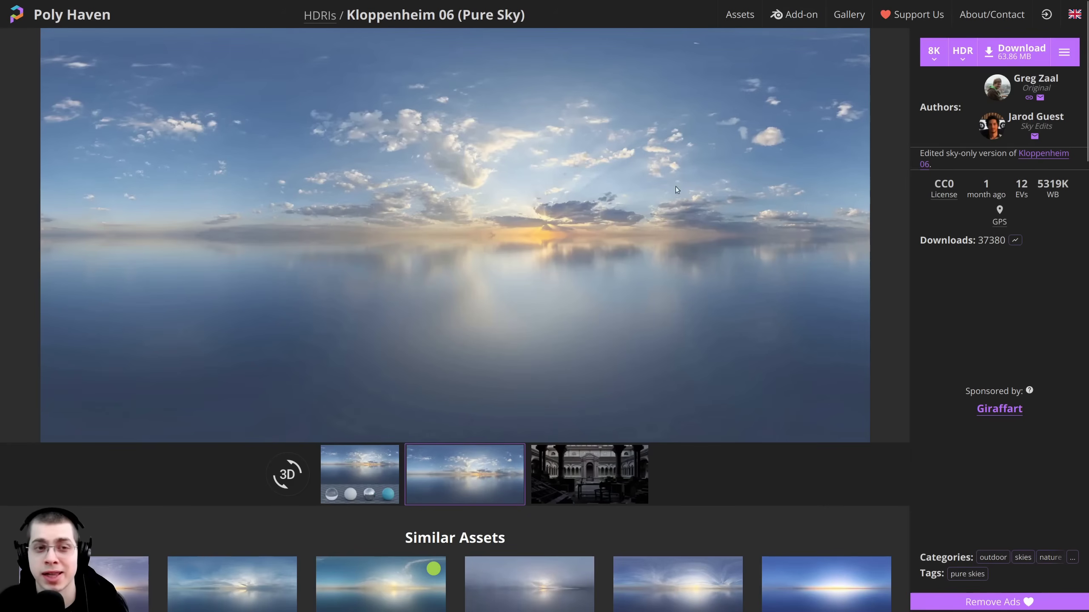
Step: Scroll the Kloppenheim 06 HDRI page on the way to the rock moss 001 texture page
scroll(433, 86, down, 2)
scroll(395, 56, up, 2)
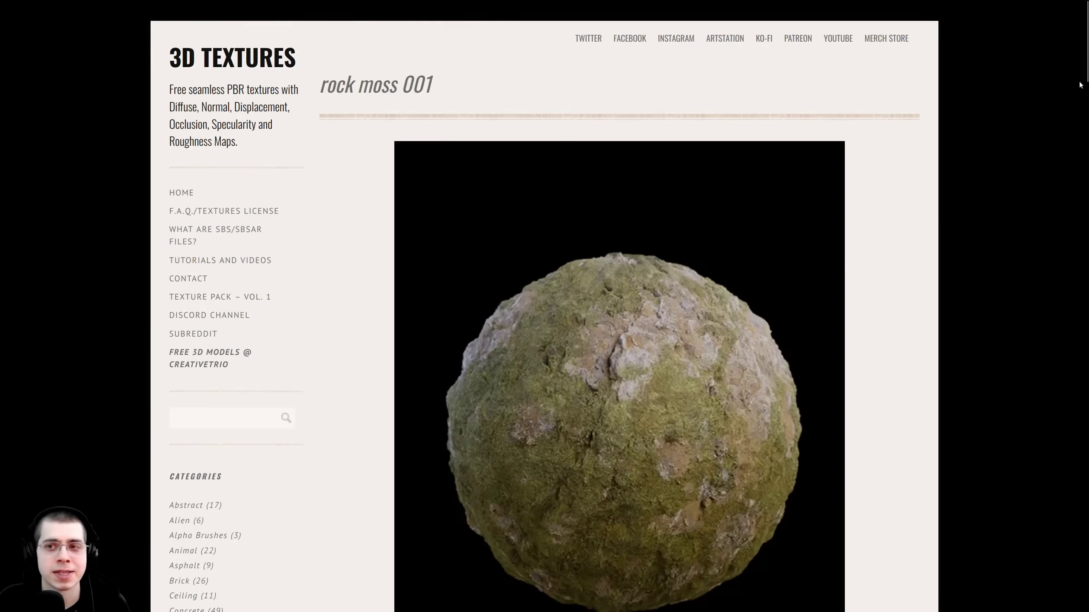
Step: Scroll down the rock moss 001 page and open its 'Download all the maps' Drive folder
scroll(1079, 85, down, 5)
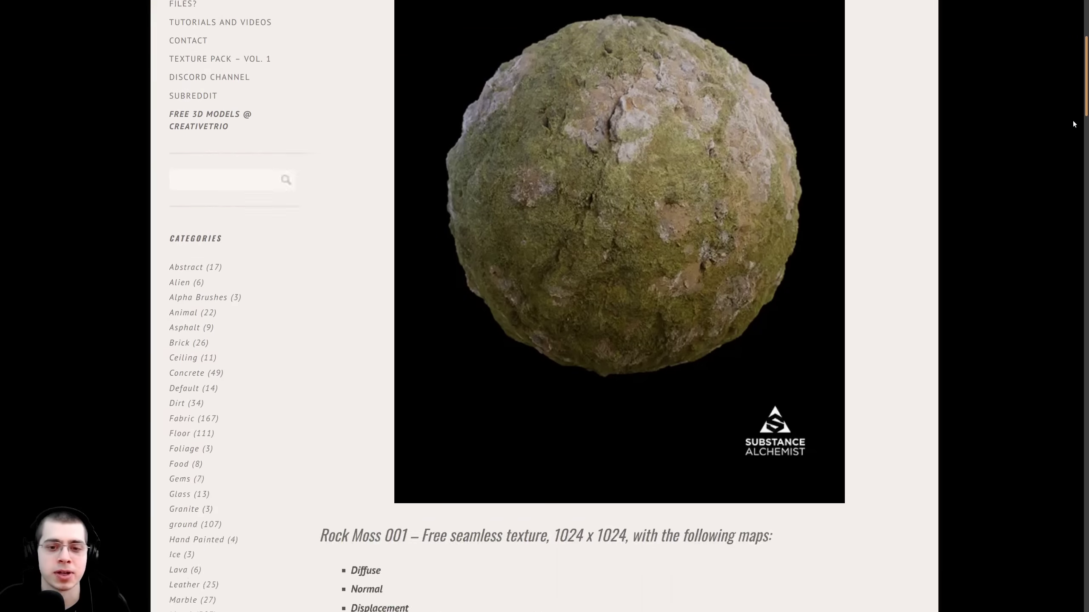
scroll(1074, 124, down, 20)
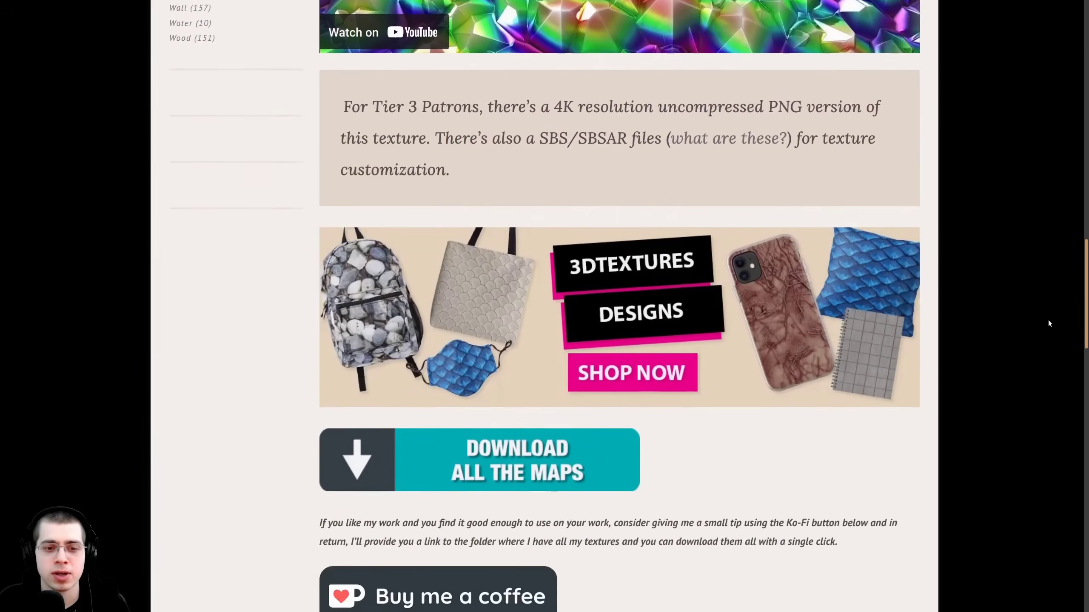
scroll(1048, 323, down, 4)
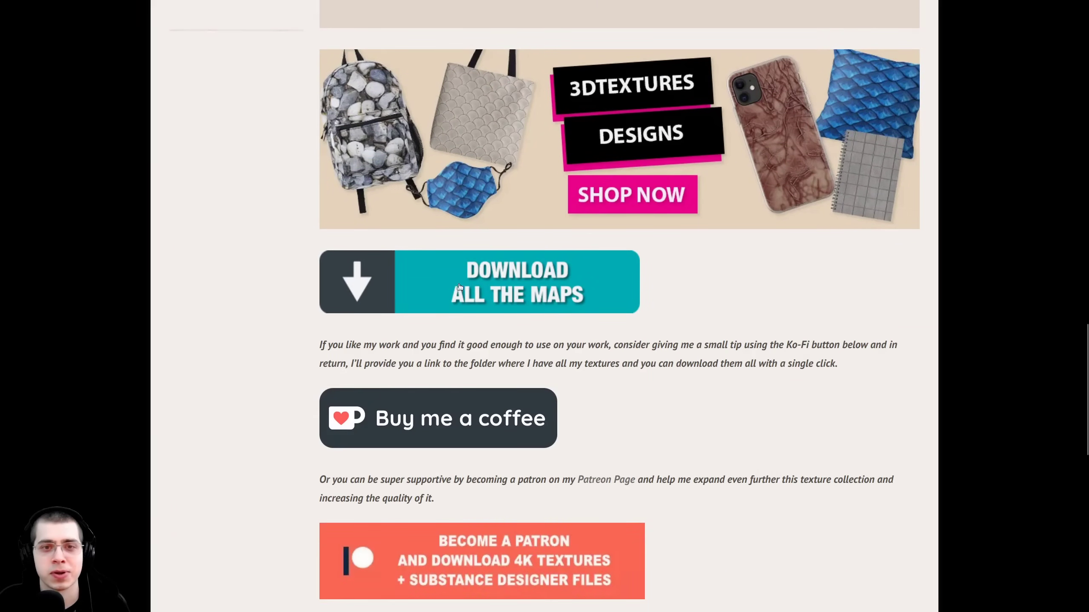
click(490, 283)
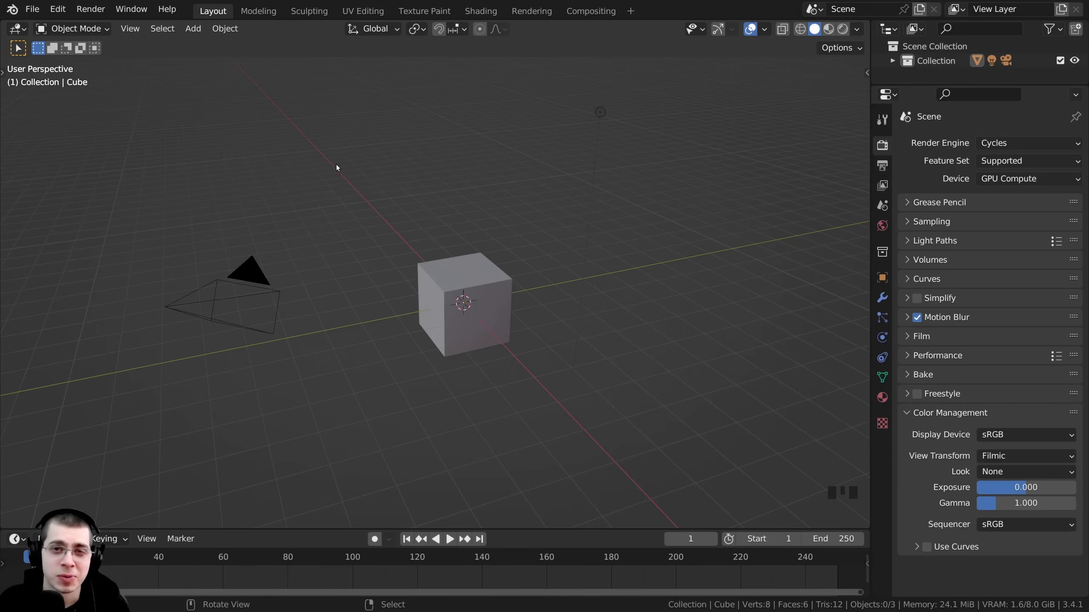
Step: Orbit around the default cube scene and open the Edit menu
middle_drag(398, 233, 773, 461)
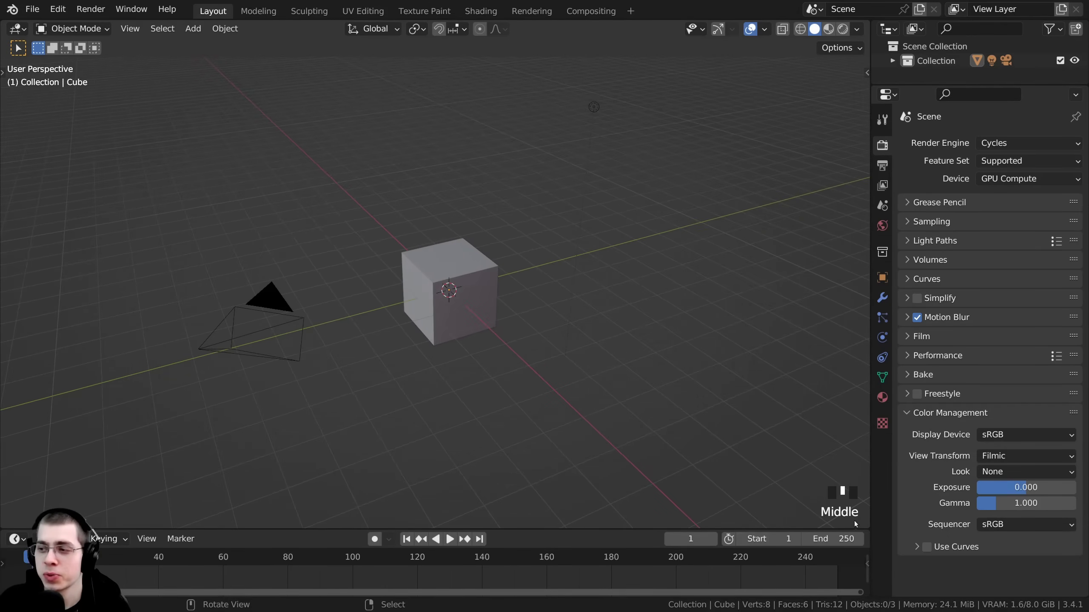
middle_drag(525, 358, 503, 350)
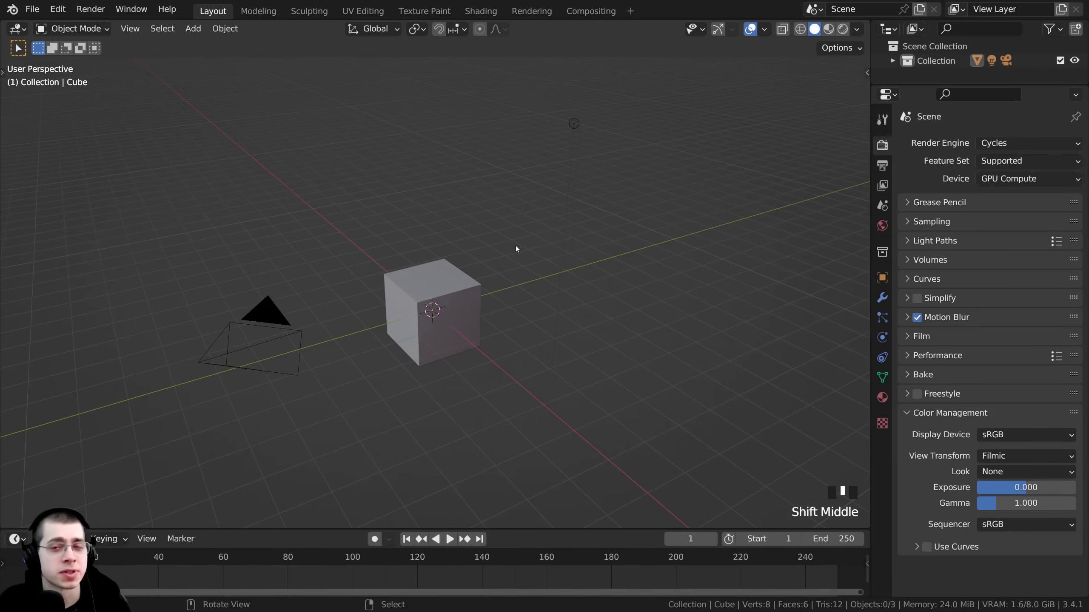
middle_drag(522, 240, 515, 236)
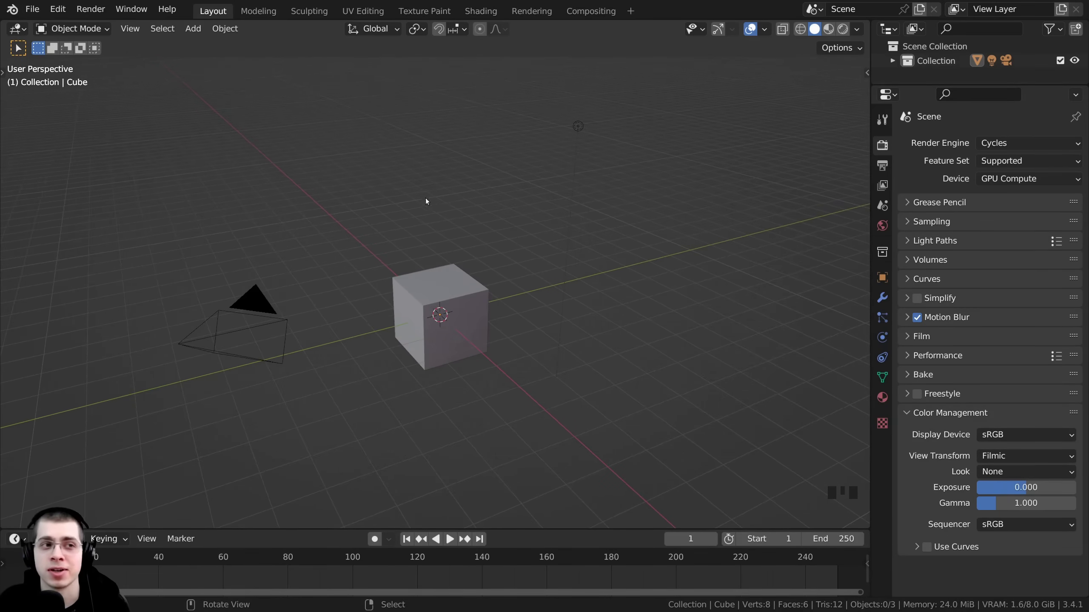
click(57, 9)
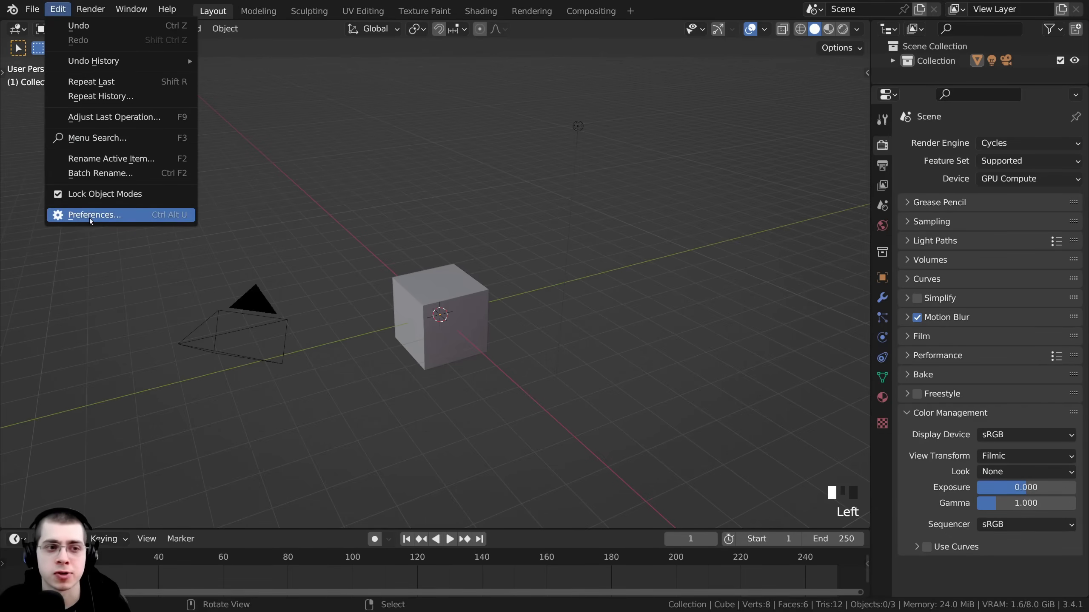
Step: In Preferences > Add-ons, search 'land' and check that A.N.T.Landscape is enabled
click(103, 216)
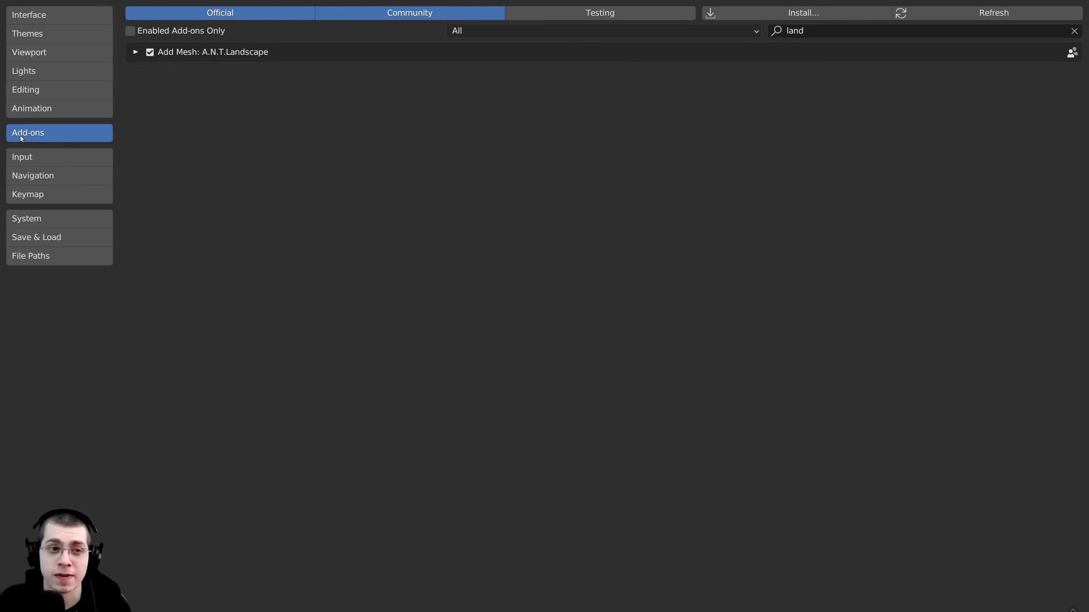
click(784, 32)
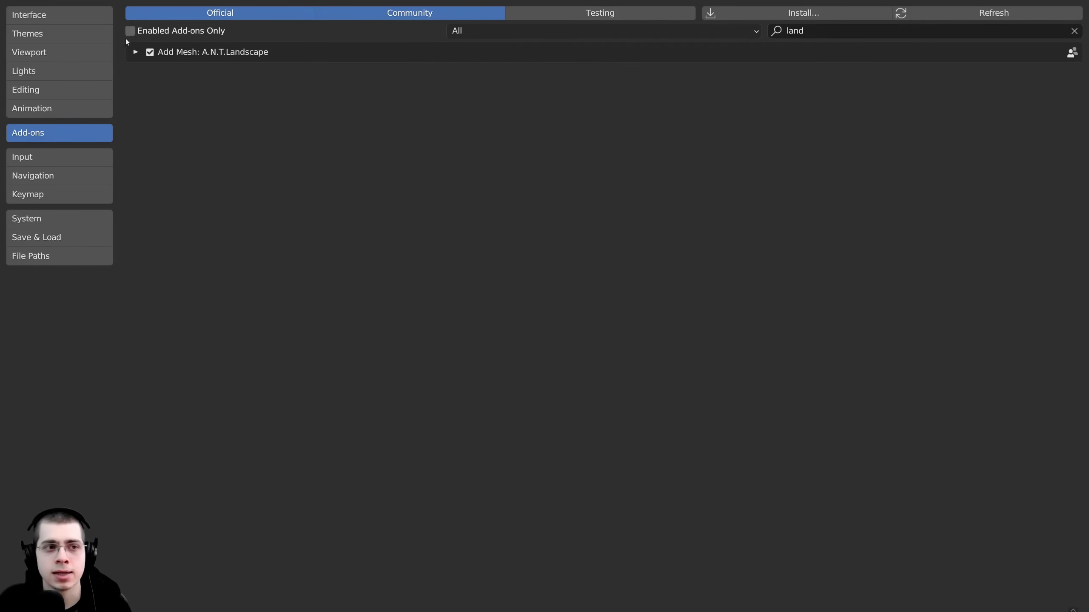
click(134, 52)
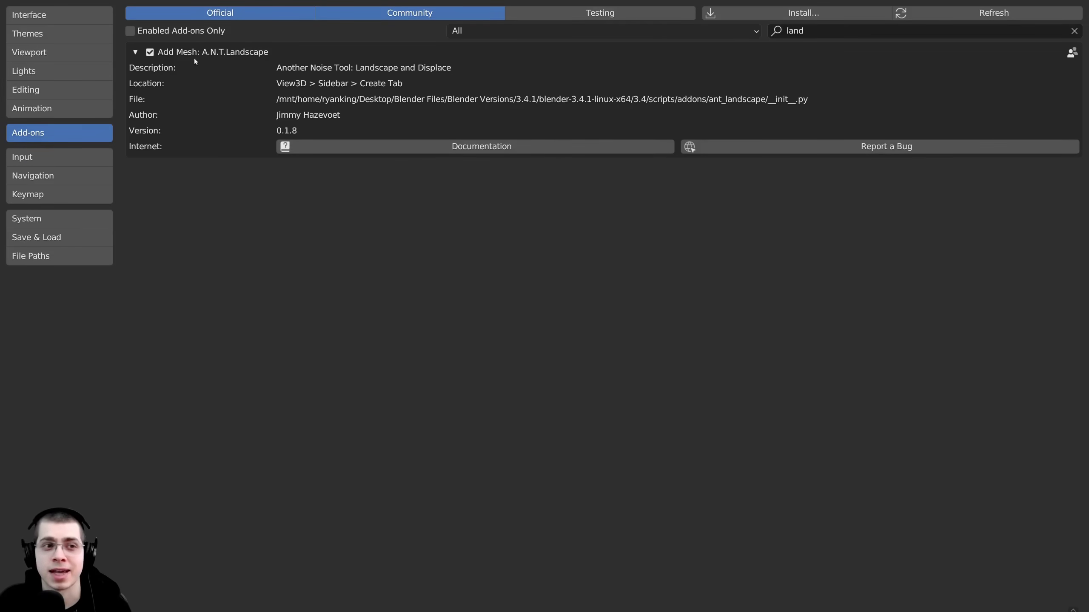
click(135, 54)
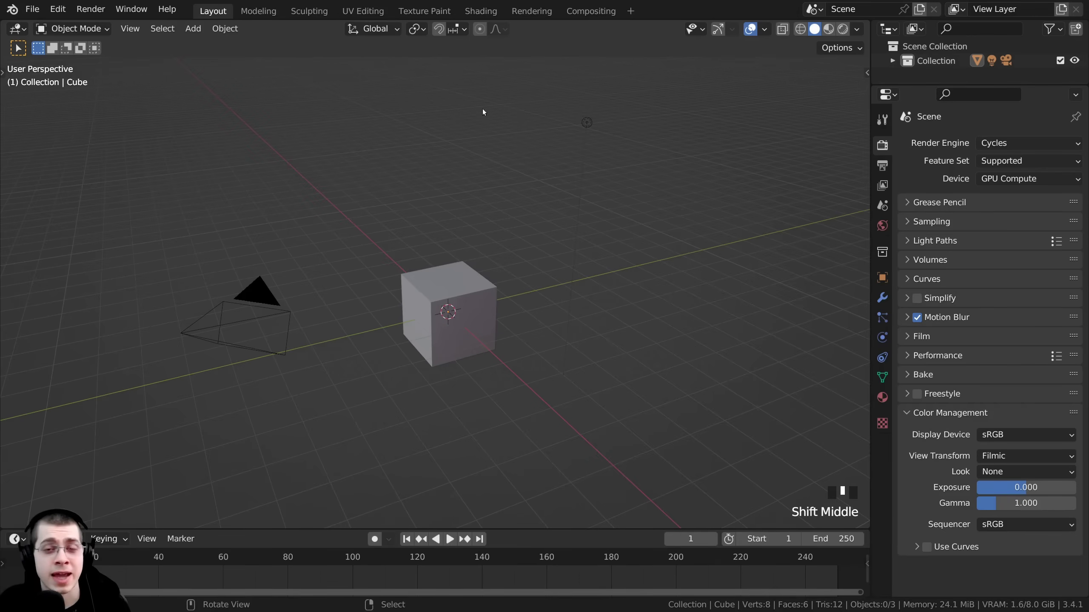
Step: Select and delete the default cube, camera and light
middle_drag(472, 137, 521, 146)
scroll(494, 140, down, 1)
key(a)
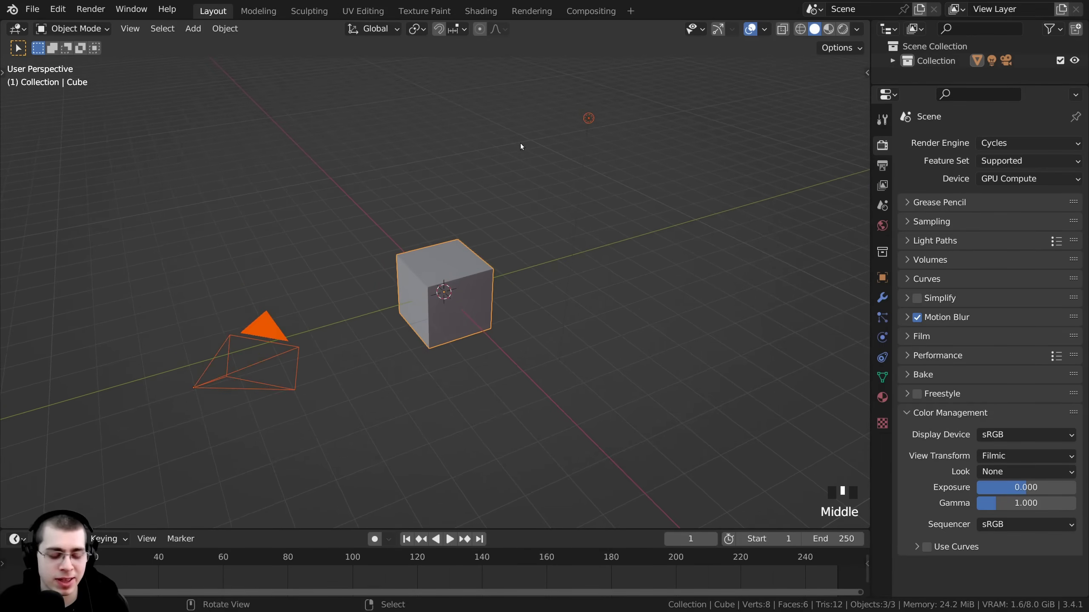
key(x)
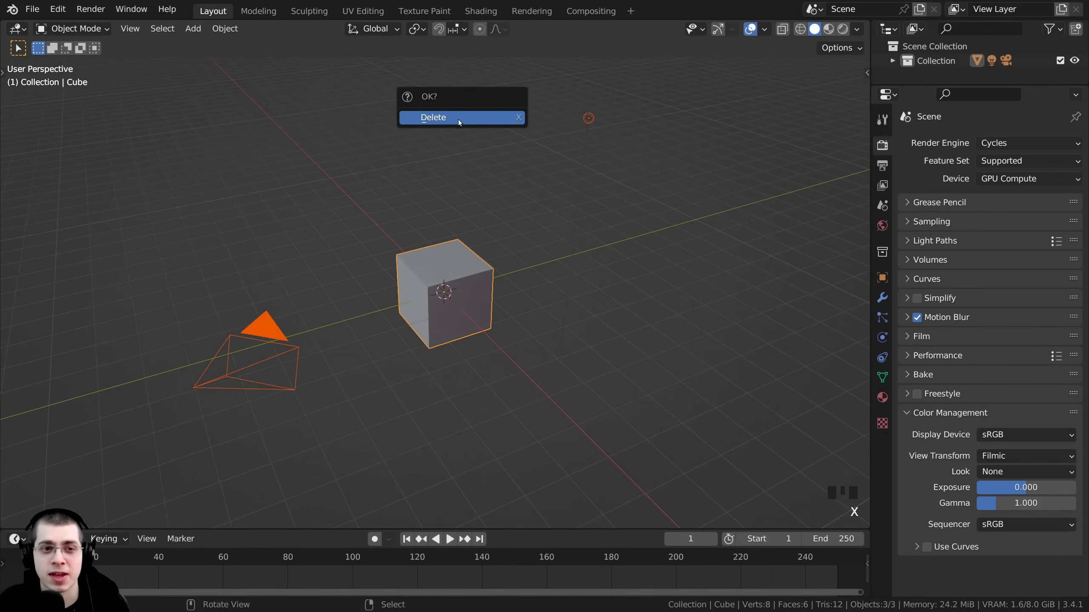
key(x)
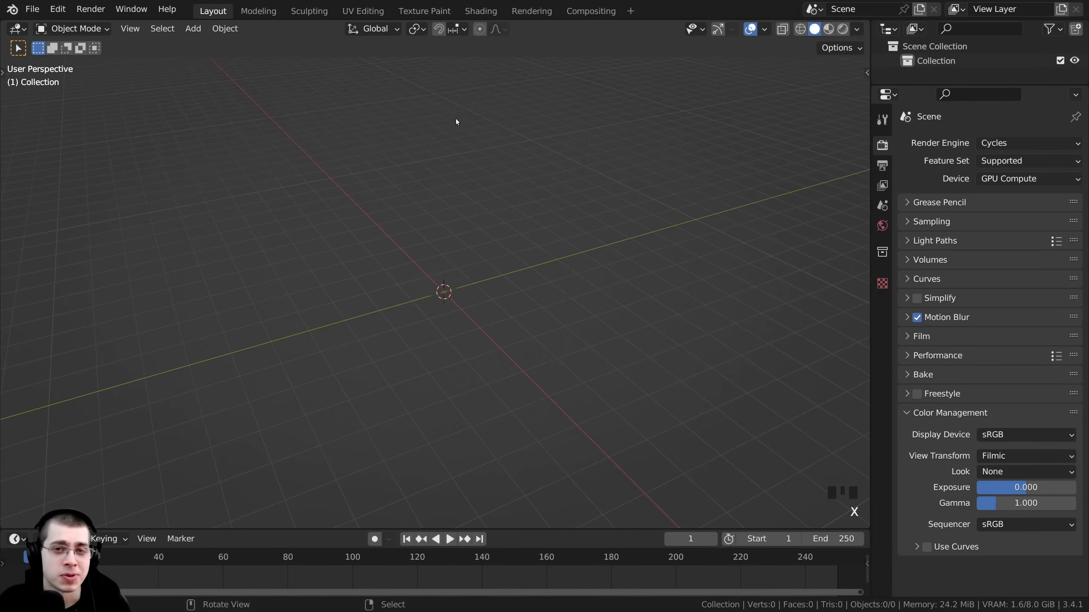
Step: Add a Landscape terrain mesh at the origin and frame it in the view
key(shift+a)
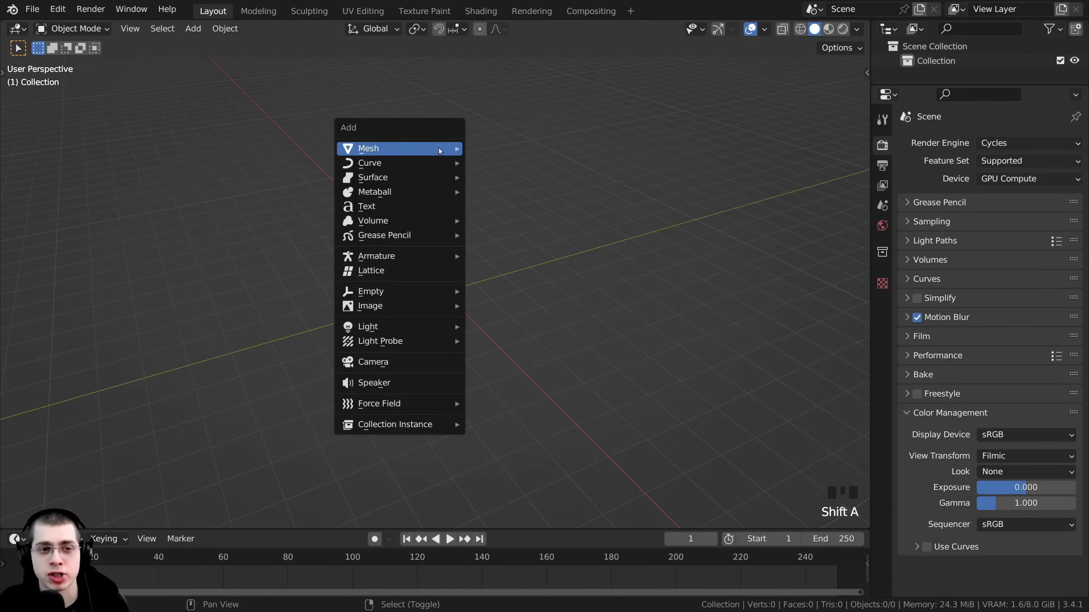
mouse_move(440, 151)
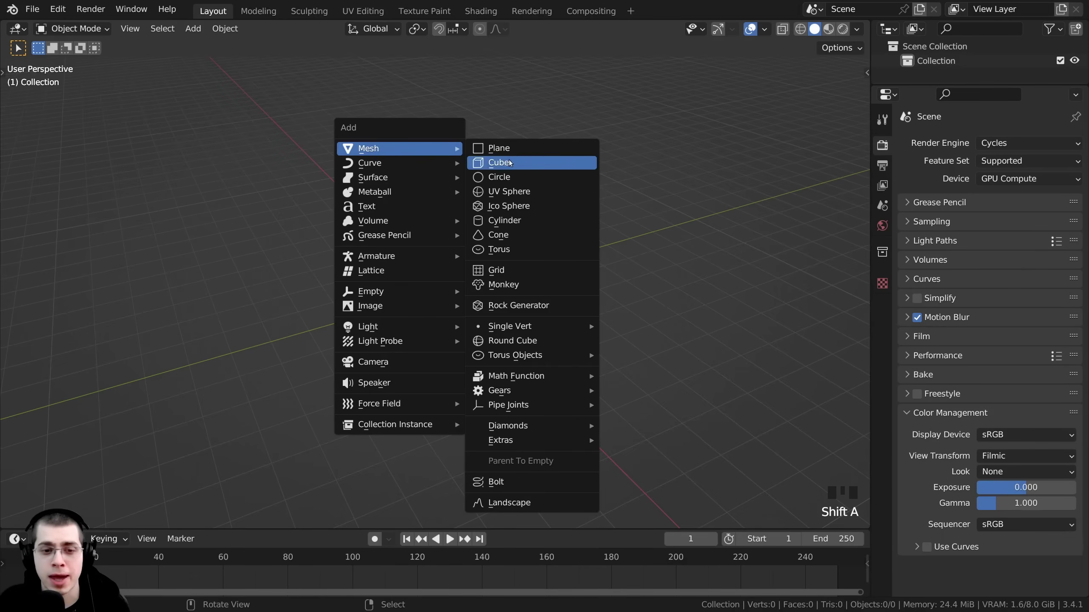
click(504, 504)
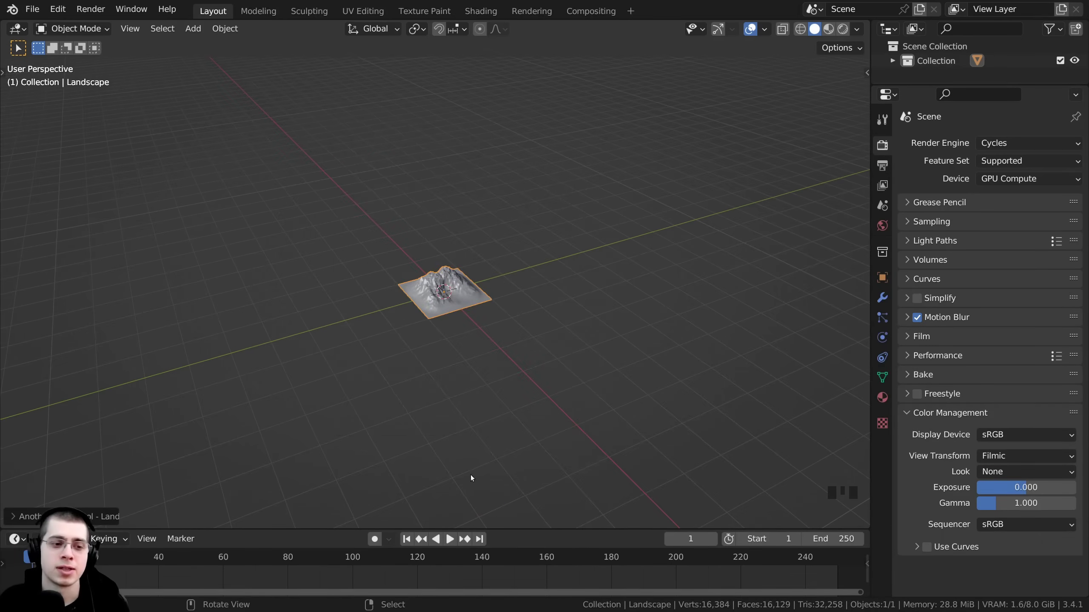
scroll(474, 470, up, 3)
middle_drag(477, 463, 370, 458)
key(KP_Decimal)
drag(263, 529, 262, 507)
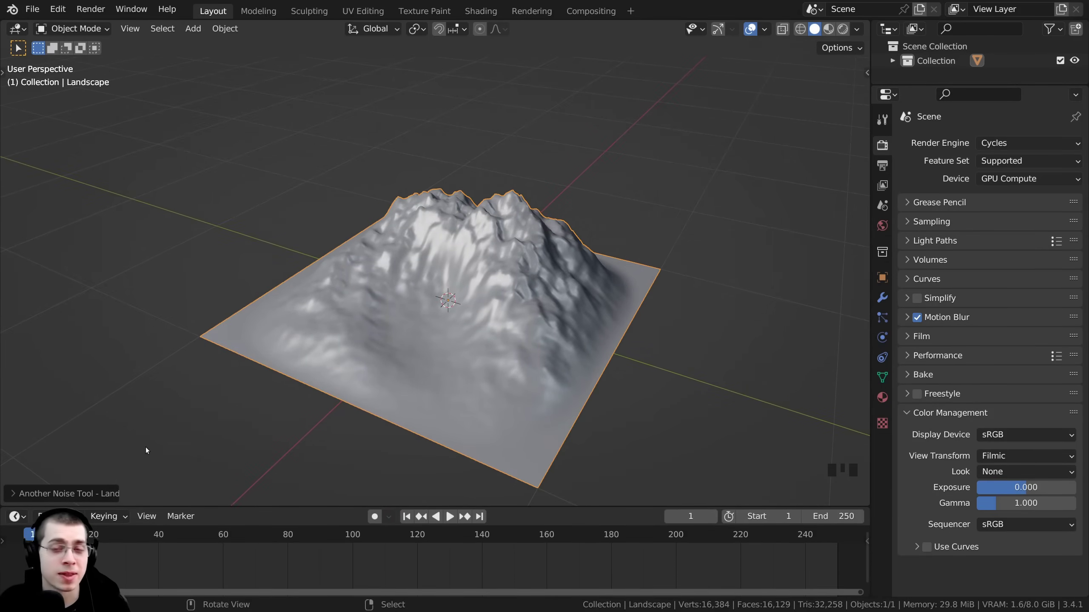
Step: Expand the landscape settings and try the cauliflower hills and abstract presets
click(14, 494)
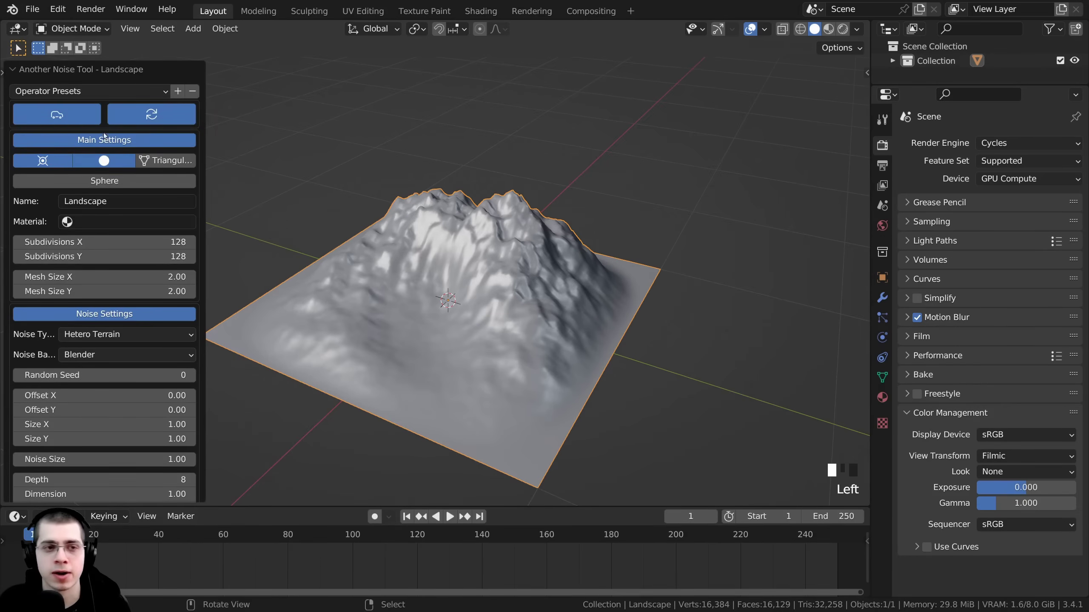
drag(200, 234, 143, 168)
click(91, 92)
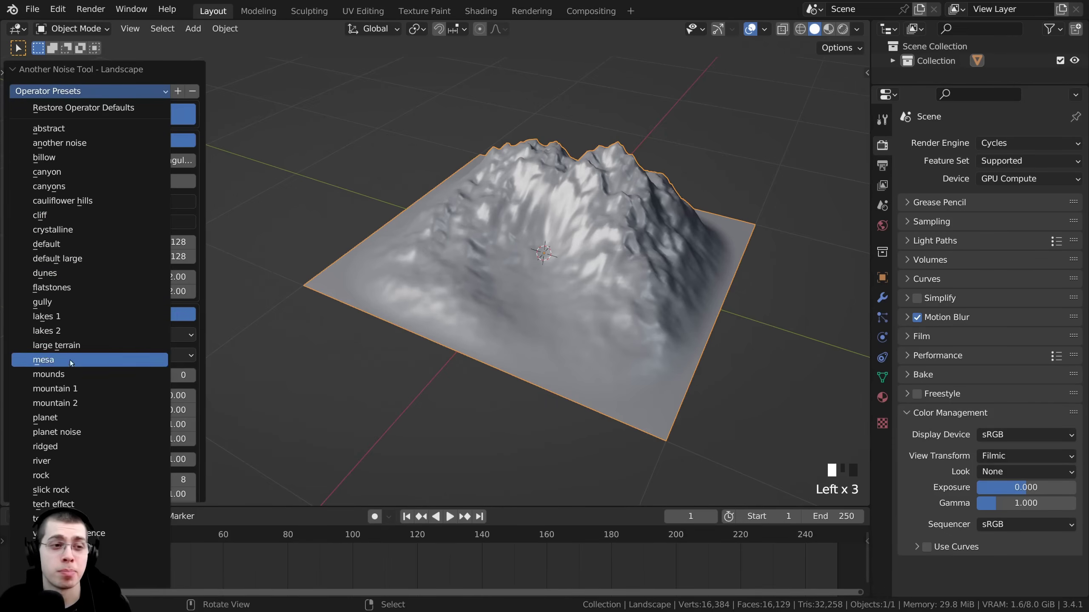
click(85, 201)
click(91, 91)
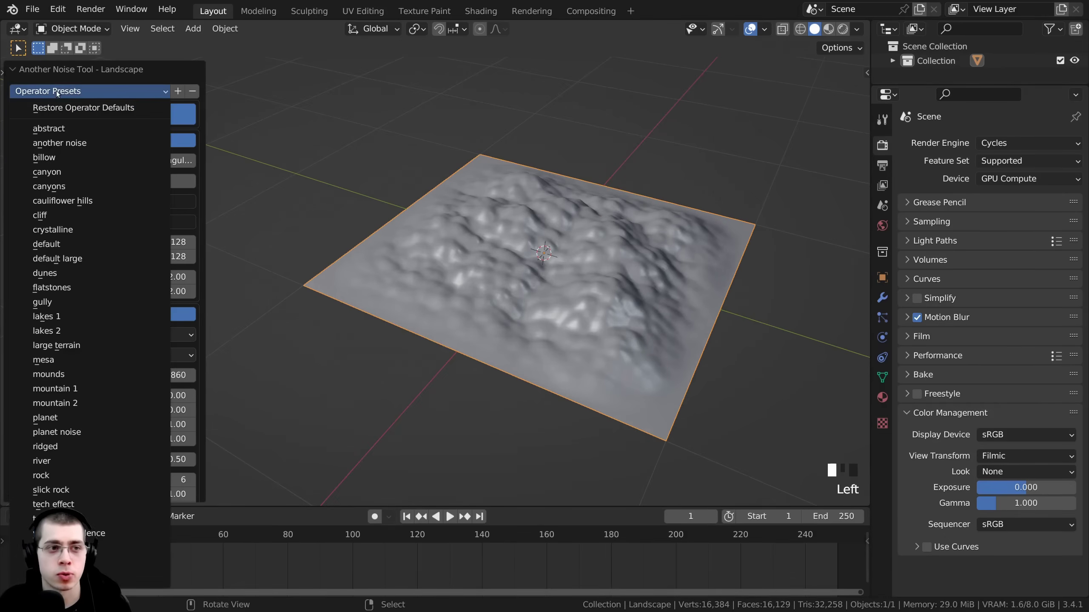
click(60, 128)
Step: Try the dunes, another preset and the mountain 1 terrain presets
middle_drag(460, 236, 15, 84)
click(16, 90)
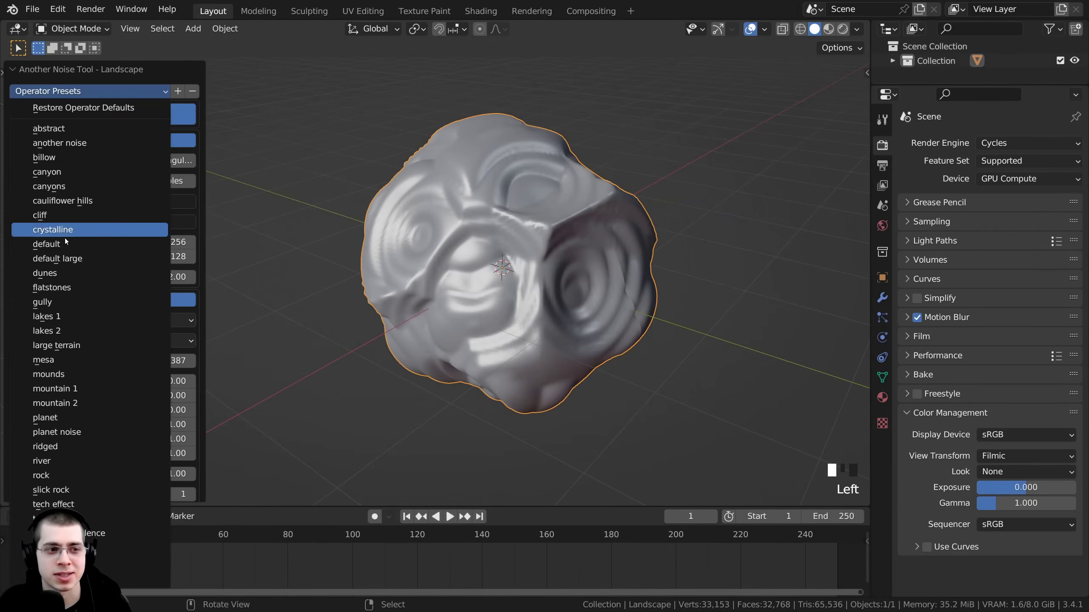
click(48, 274)
middle_drag(348, 294, 536, 325)
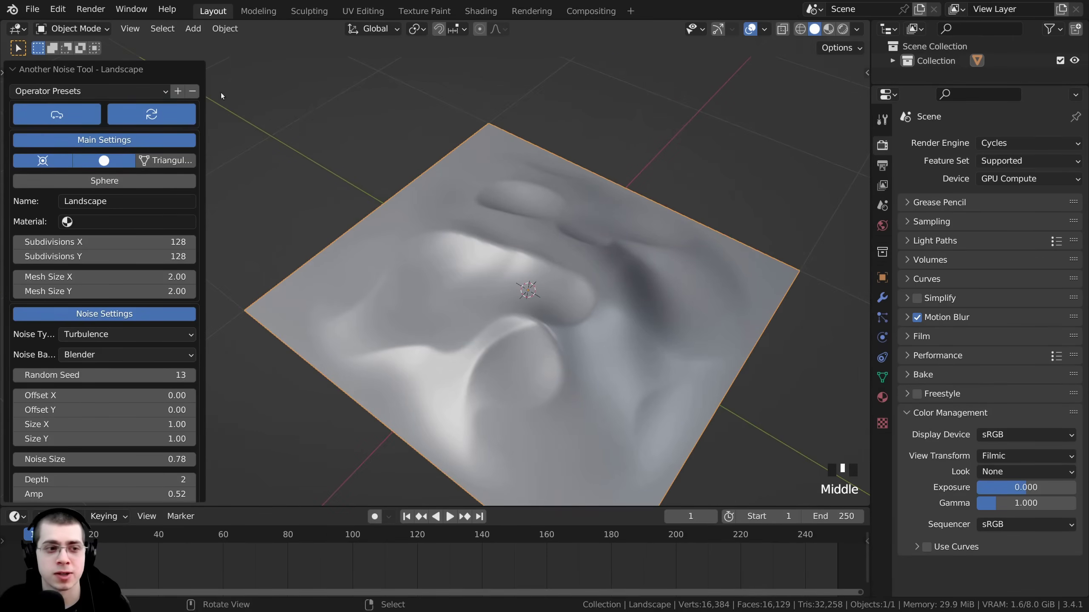
click(60, 91)
click(48, 180)
middle_drag(386, 258, 508, 401)
scroll(426, 259, up, 3)
click(60, 91)
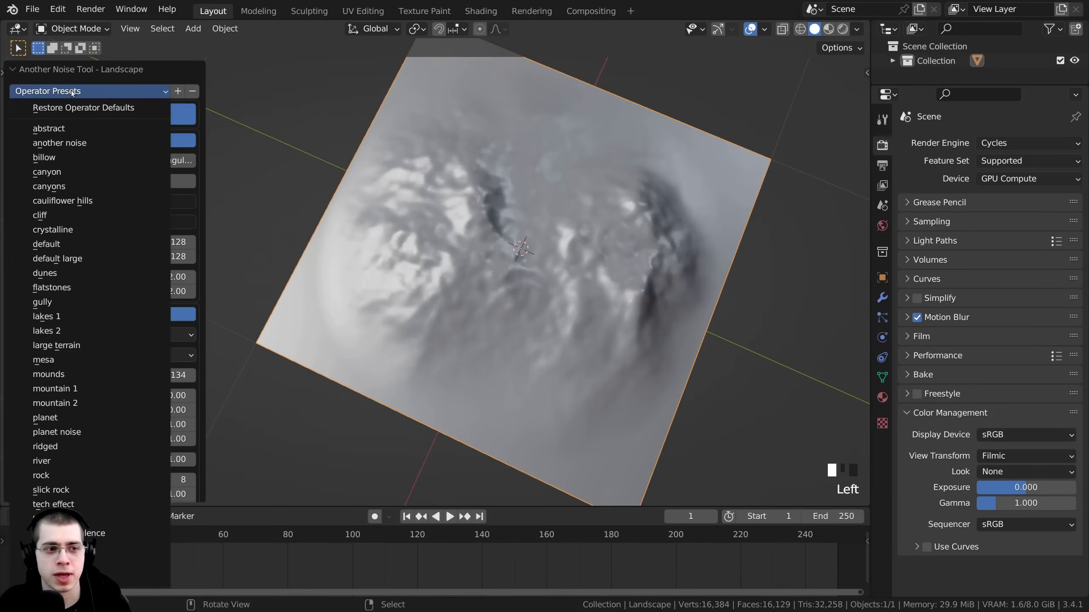
click(59, 388)
Step: Apply the ring-patterned marble preset, then the river terrain preset
scroll(471, 300, down, 2)
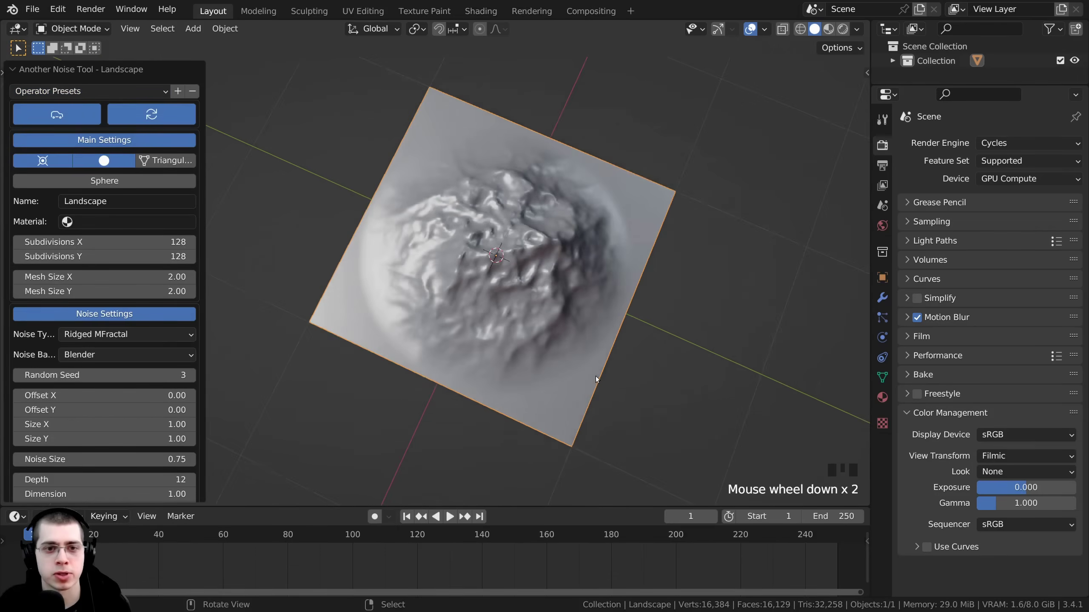
middle_drag(471, 300, 514, 279)
click(60, 91)
click(77, 548)
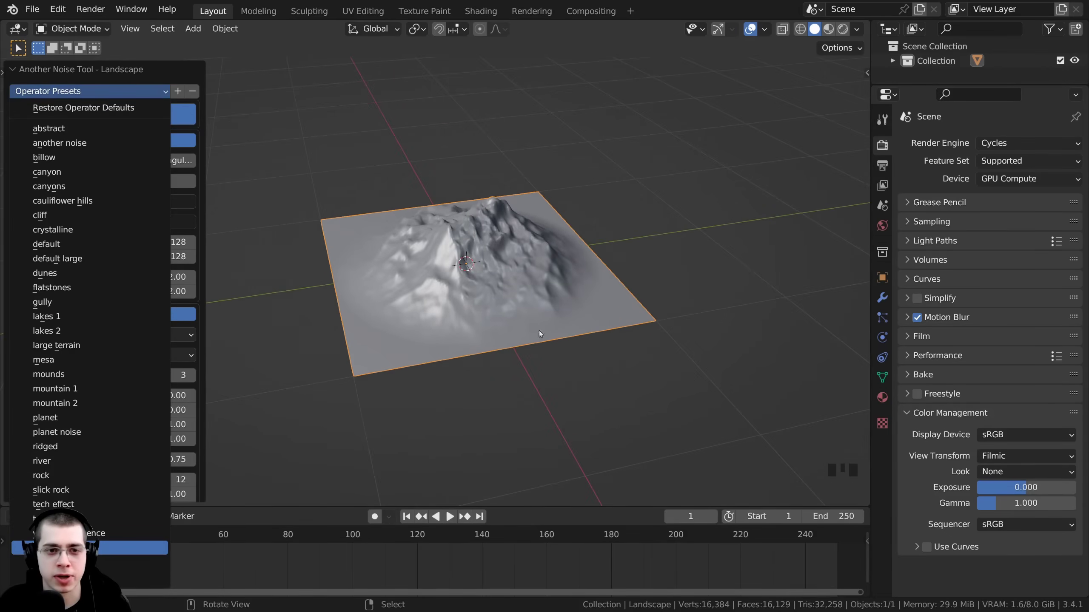
middle_drag(539, 330, 478, 339)
scroll(399, 317, up, 3)
middle_drag(399, 316, 300, 266)
click(60, 91)
click(47, 464)
Step: Regenerate the terrain with the canyon preset and view it from a low angle
scroll(495, 365, down, 3)
scroll(259, 260, up, 2)
click(90, 91)
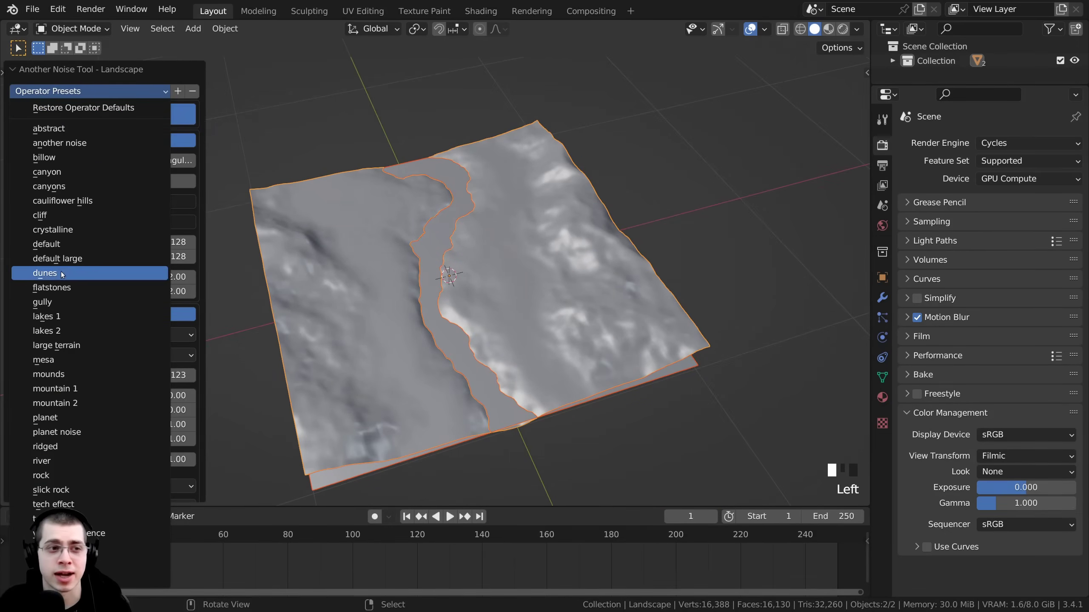
click(74, 176)
middle_drag(600, 321, 398, 224)
scroll(404, 265, up, 3)
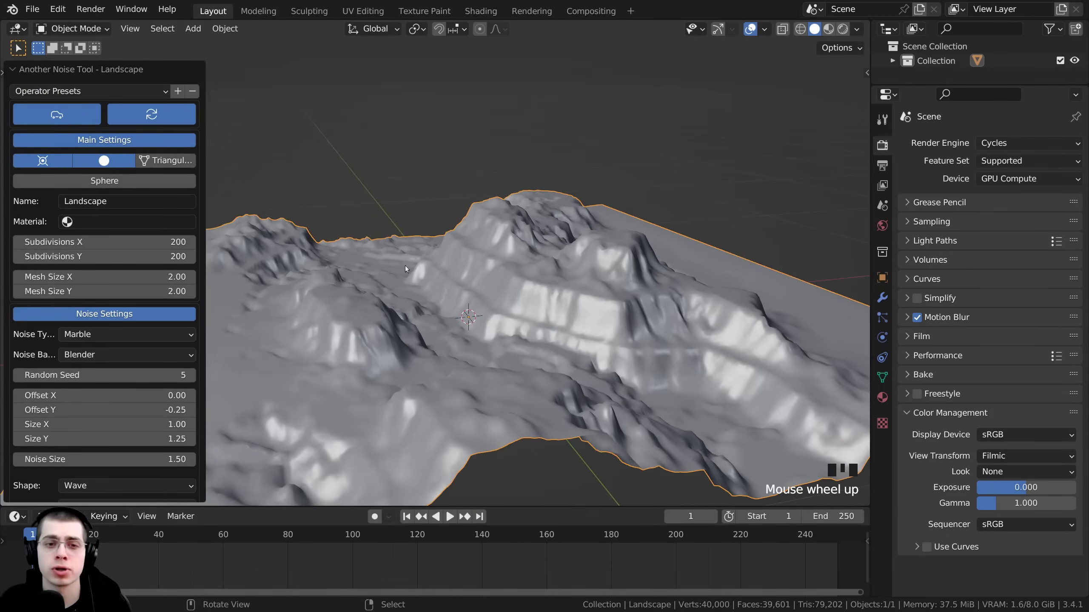
shift+middle_drag(404, 266, 719, 140)
Step: Reposition the 3D cursor and move the landscape to a new spot with G
scroll(720, 140, down, 2)
click(746, 150)
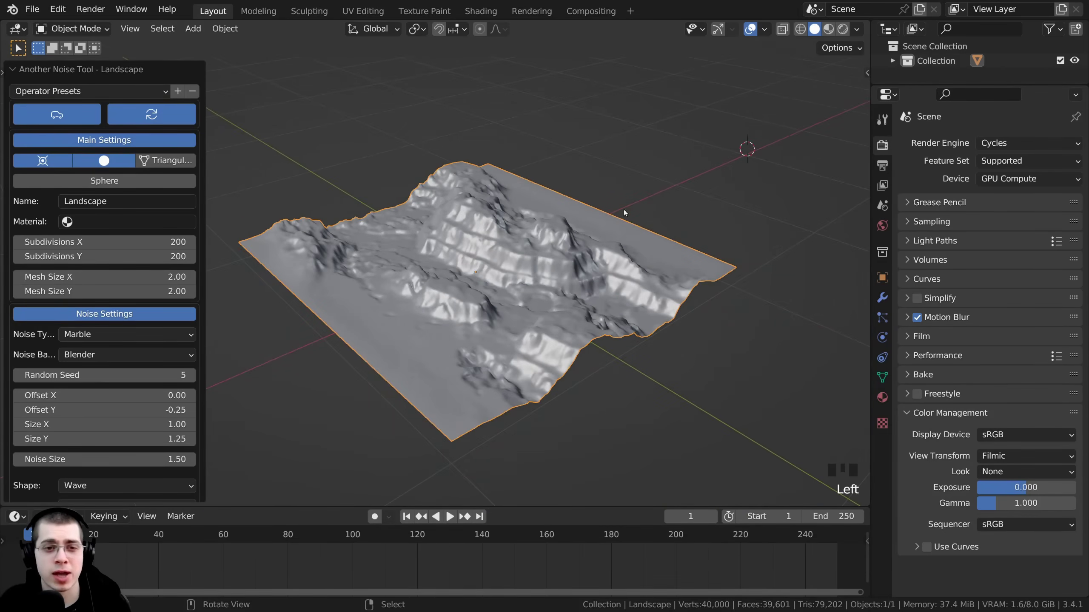
key(g)
click(634, 194)
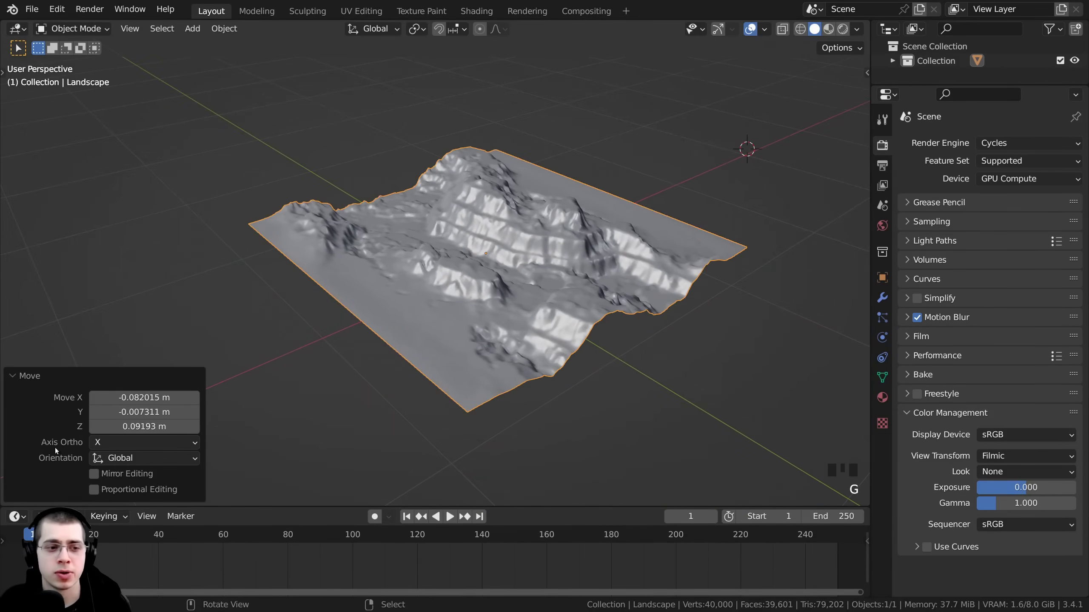
middle_drag(493, 223, 518, 186)
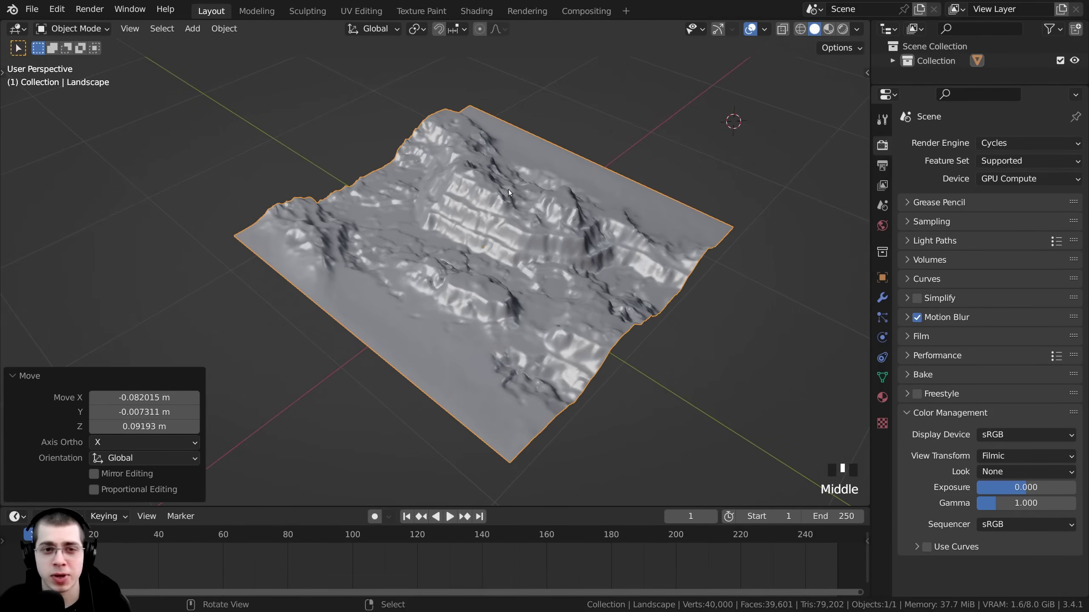
Step: Delete the landscape, recentre the cursor with Shift+C, and add a new Landscape mesh
key(x)
click(435, 186)
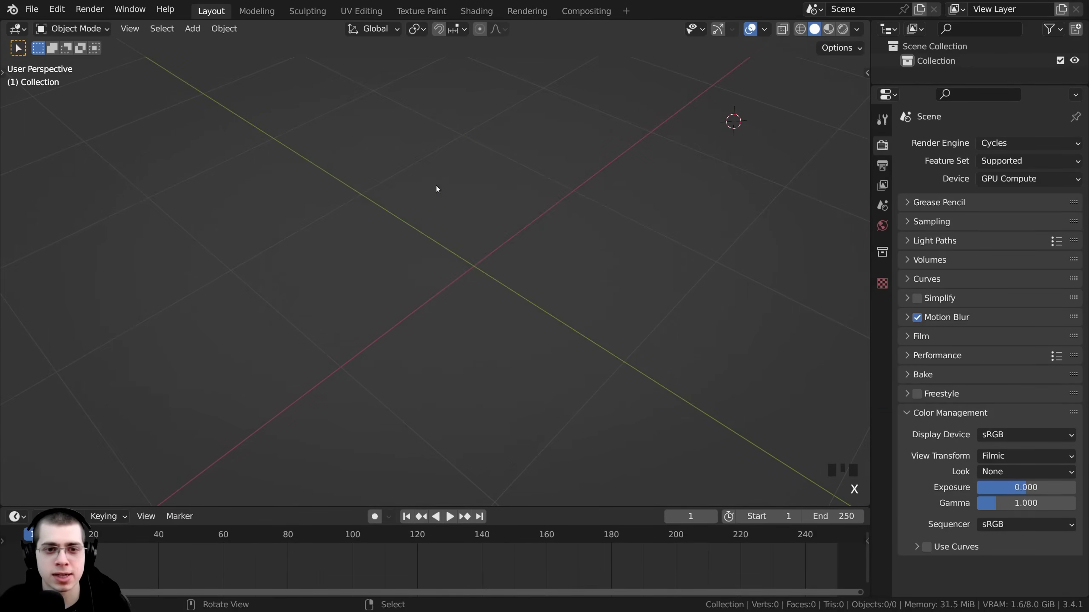
key(shift+c)
key(shift+a)
mouse_move(438, 160)
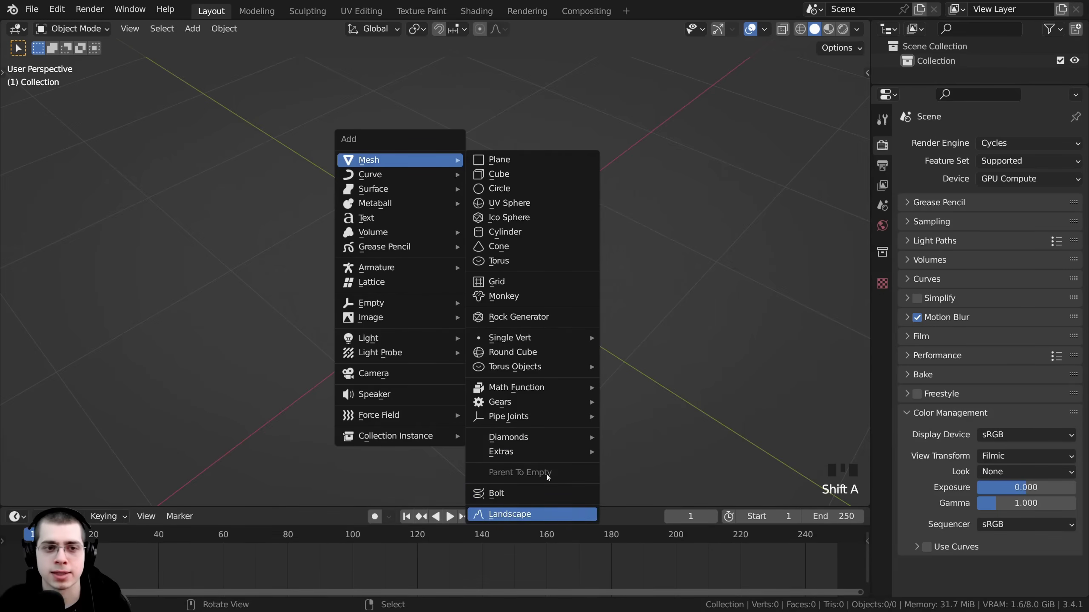
click(527, 514)
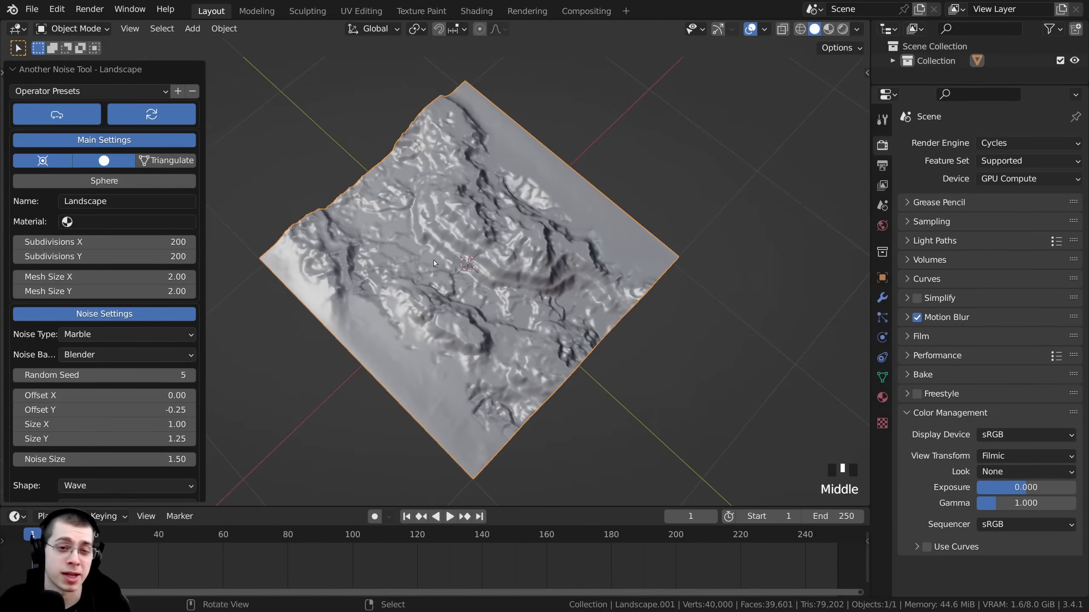
Step: Open the N sidebar on the landscape Create panels
middle_drag(434, 260, 643, 204)
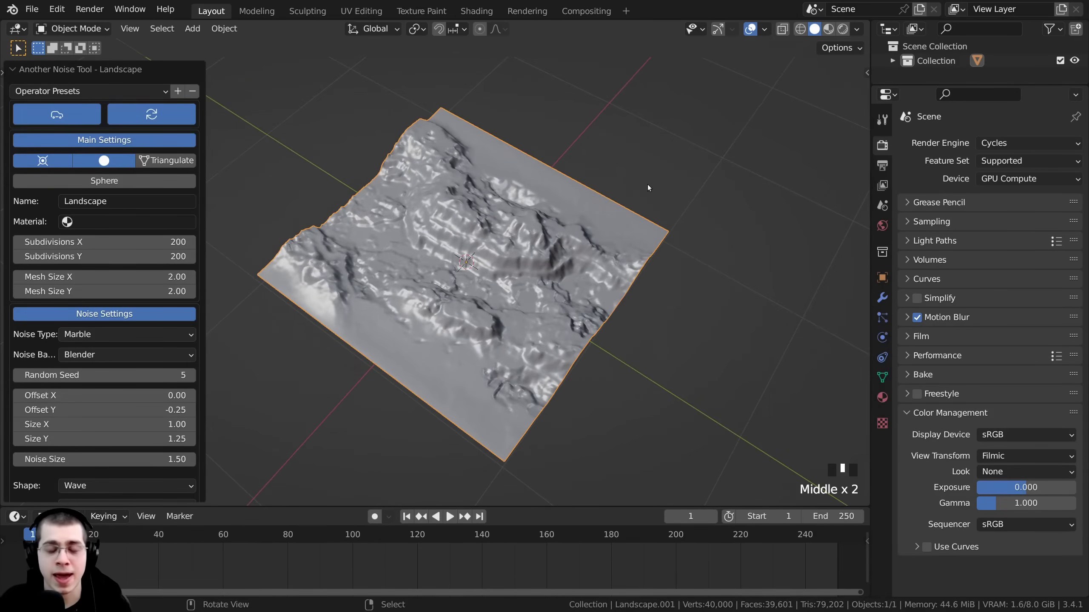
key(n)
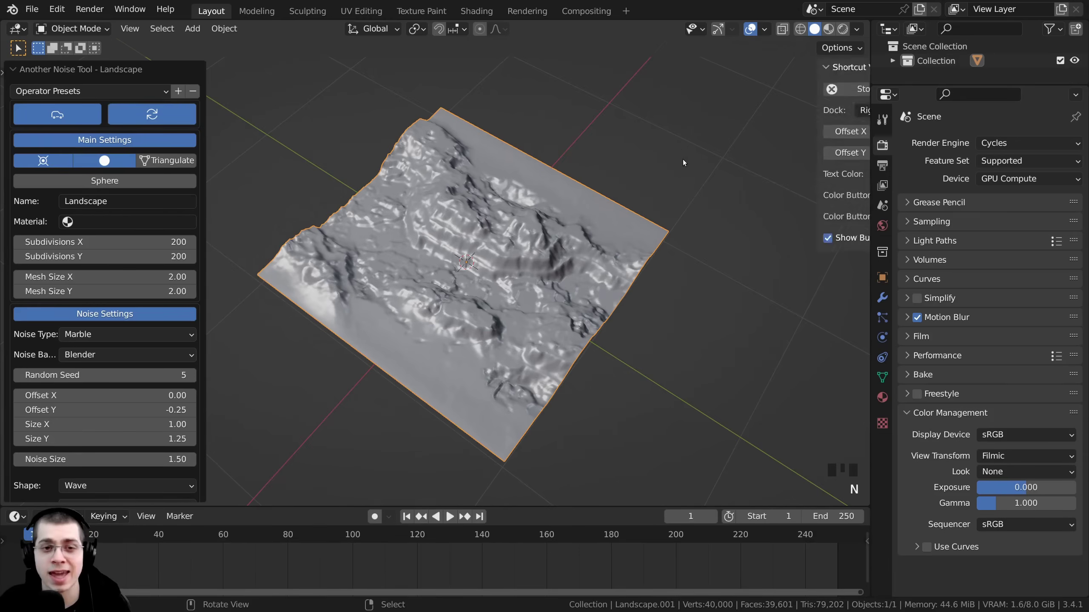
middle_drag(554, 181, 560, 140)
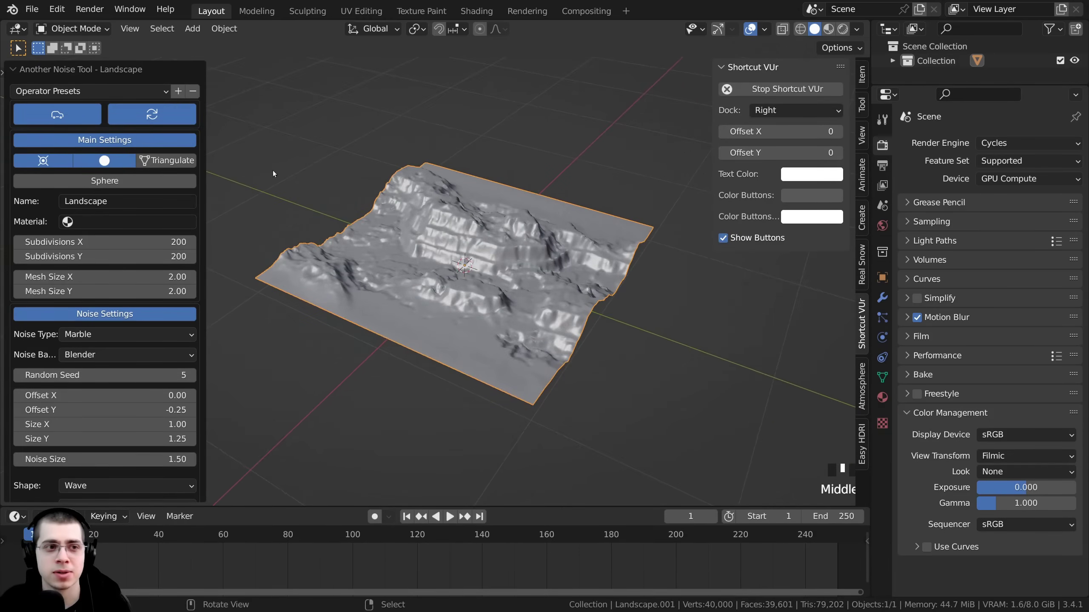
click(863, 215)
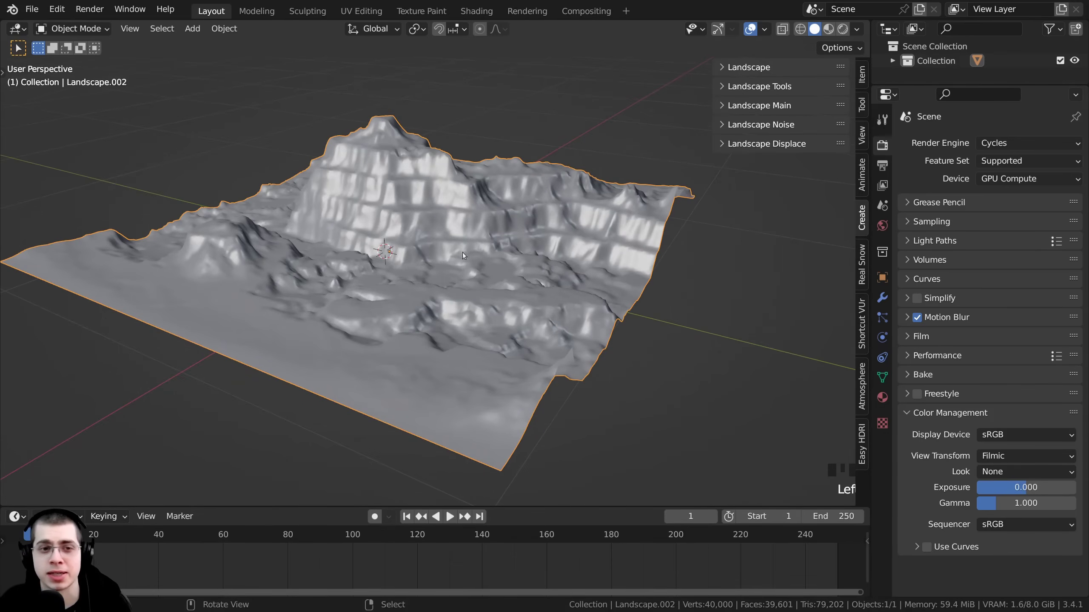
Step: Expand the landscape settings and raise Random Seed from 5 to 6 to regenerate the terrain
middle_drag(326, 180, 311, 139)
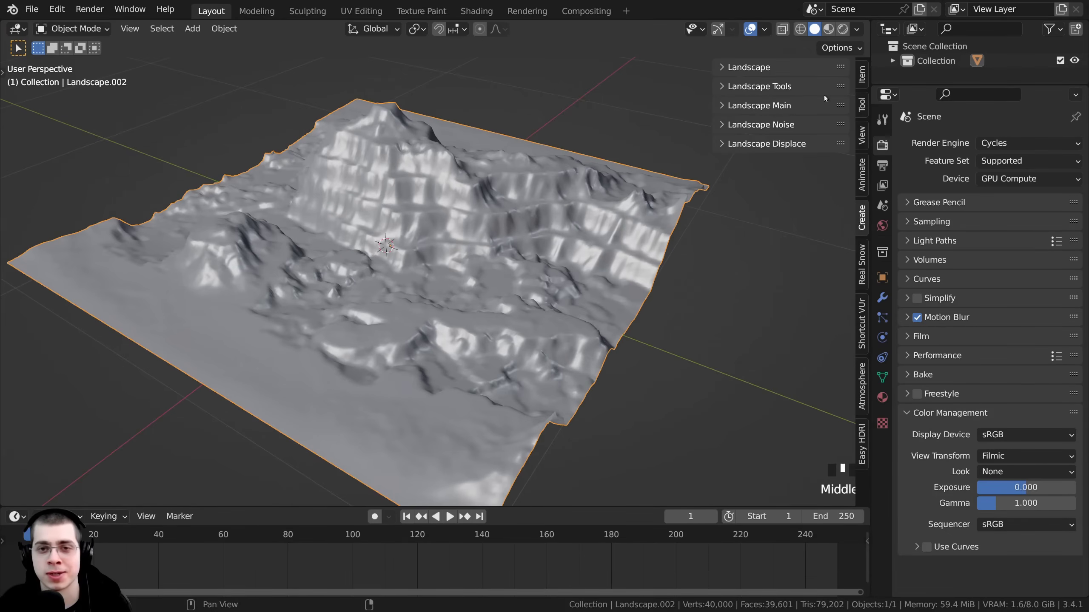
drag(723, 143, 724, 71)
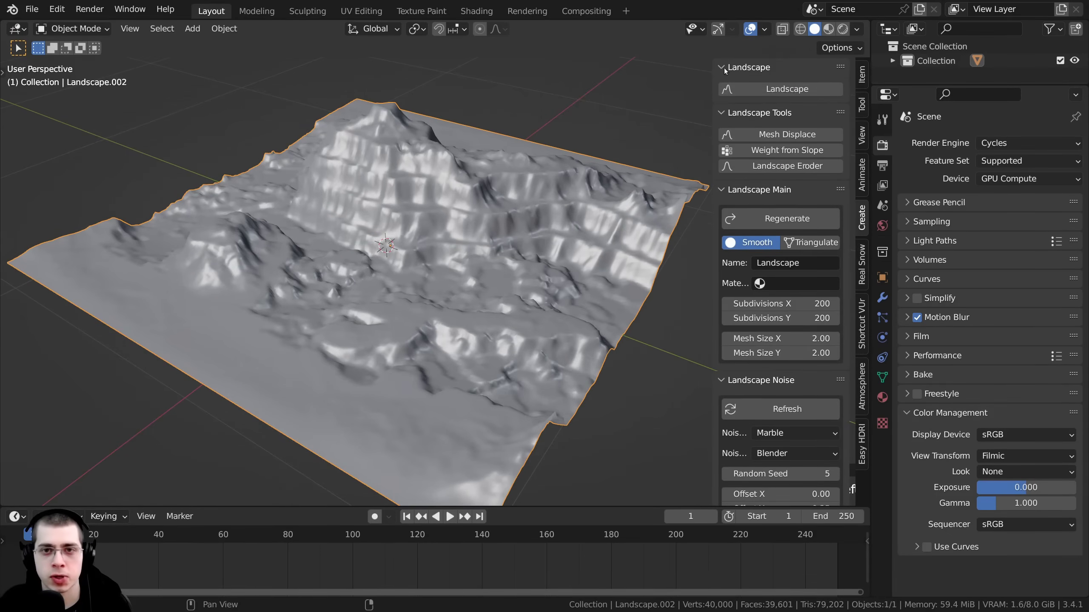
scroll(782, 274, down, 6)
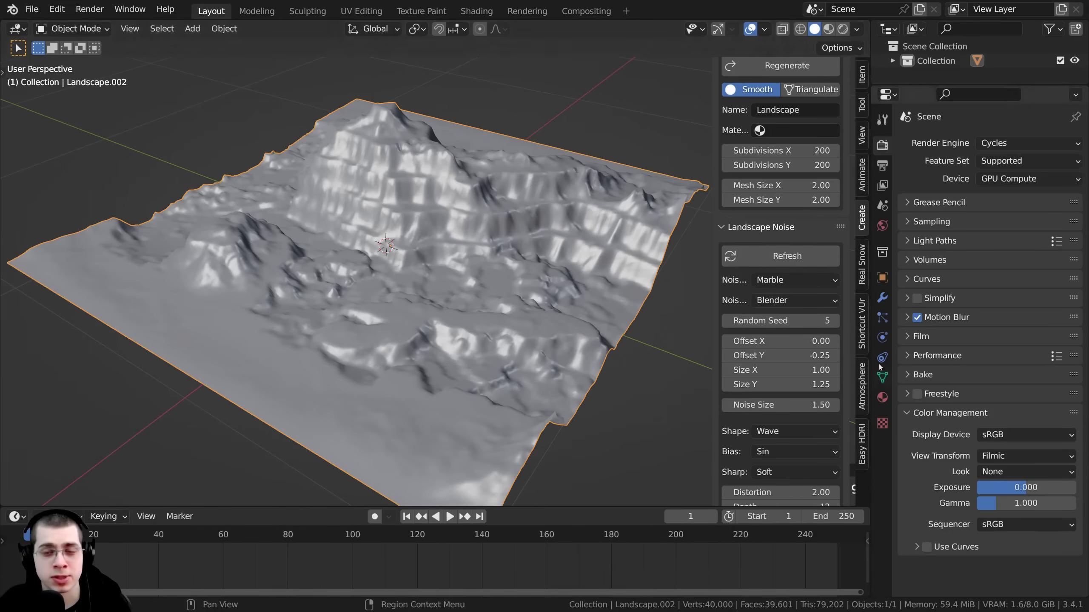
click(834, 321)
click(778, 260)
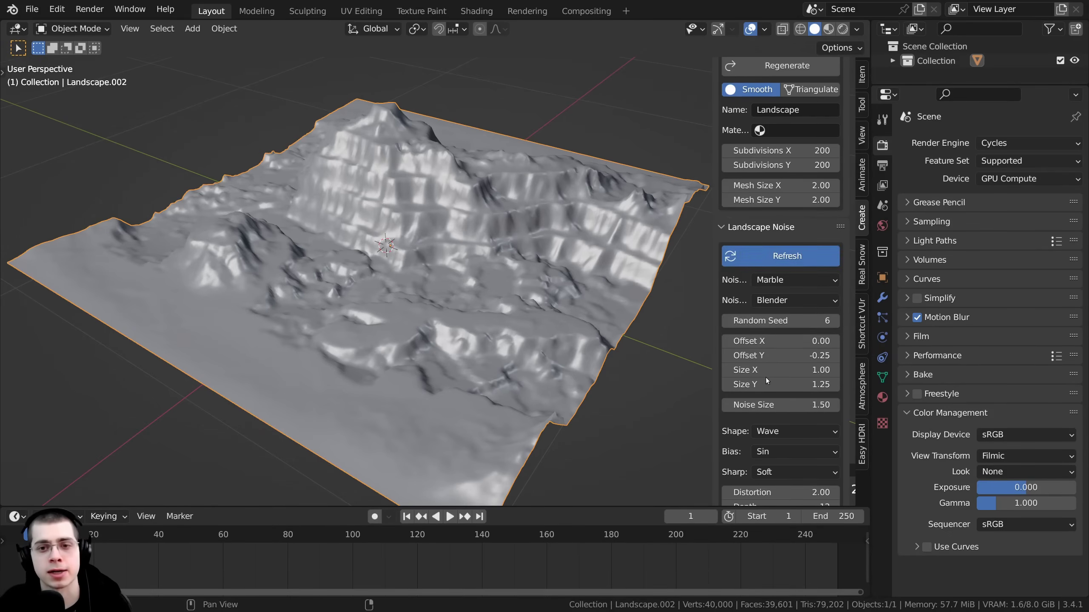
middle_drag(410, 321, 483, 190)
Step: Hide the sidebar, delete the landscape, recentre with Shift+C and add another Landscape mesh
key(n)
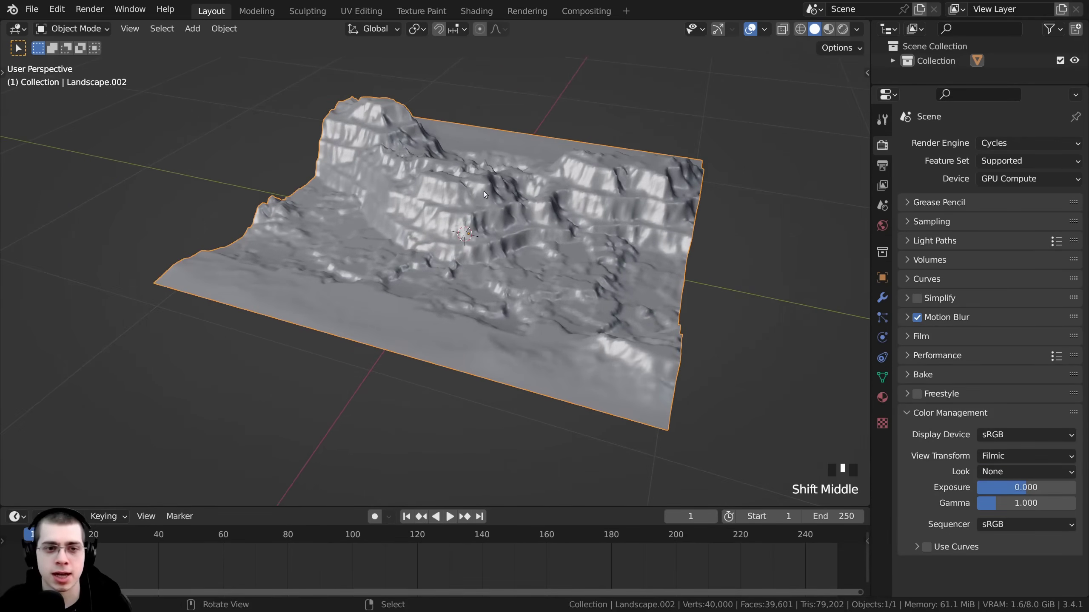
key(x)
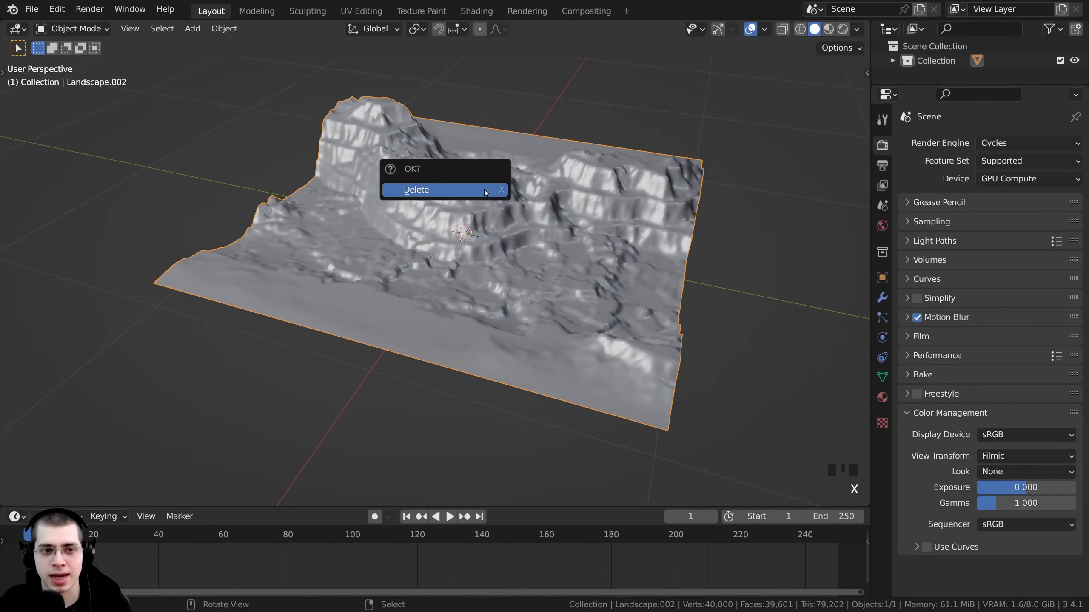
click(483, 189)
key(shift+v)
key(shift+c)
middle_drag(489, 181, 481, 180)
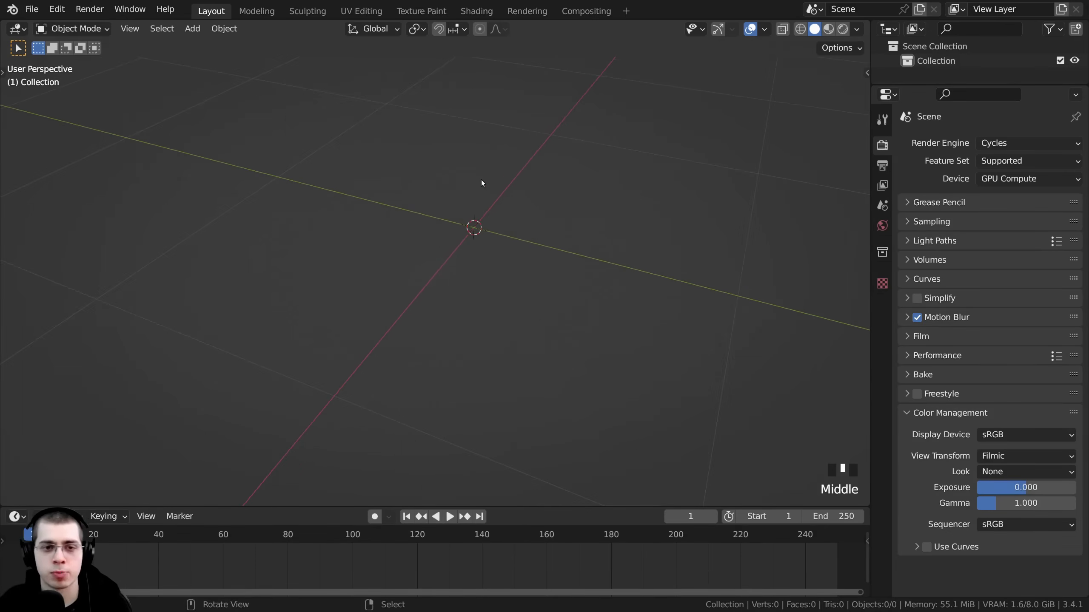
key(shift+a)
mouse_move(481, 180)
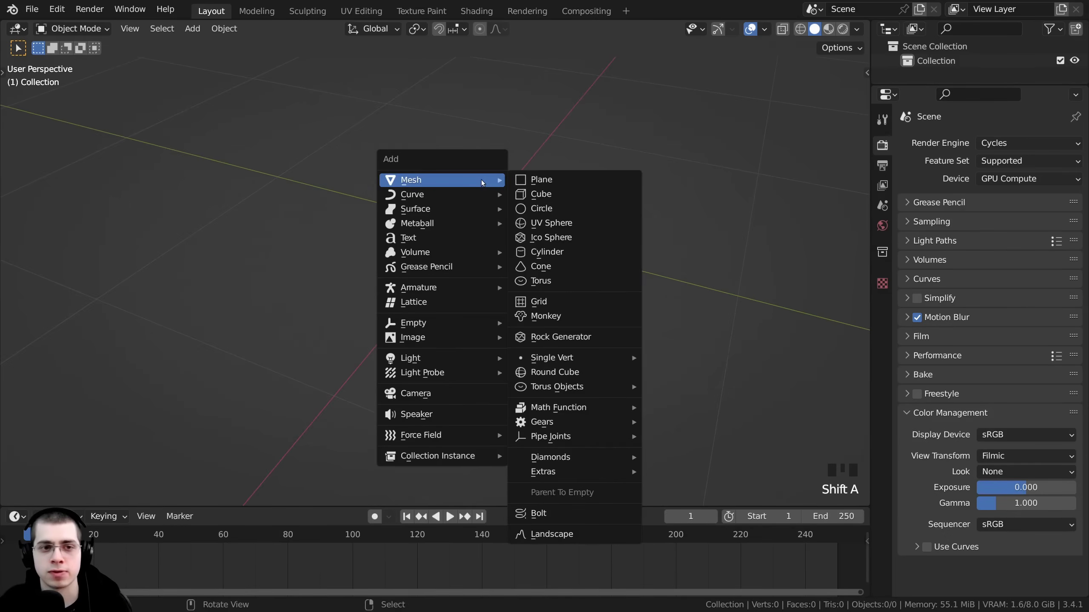
click(556, 540)
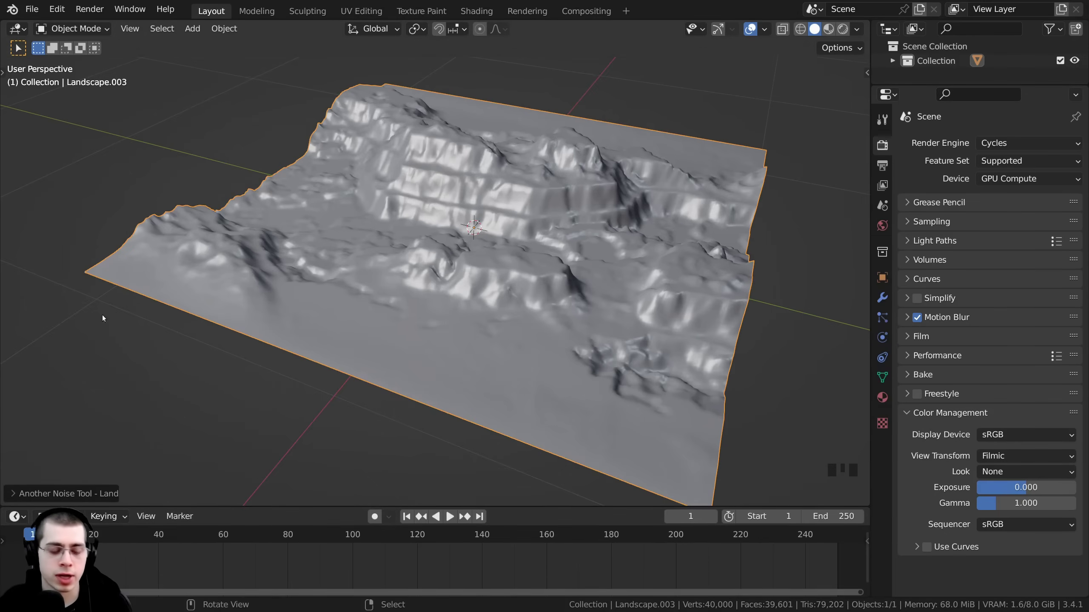
Step: Expand the Another Noise Tool panel and review the new terrain's noise settings
click(15, 493)
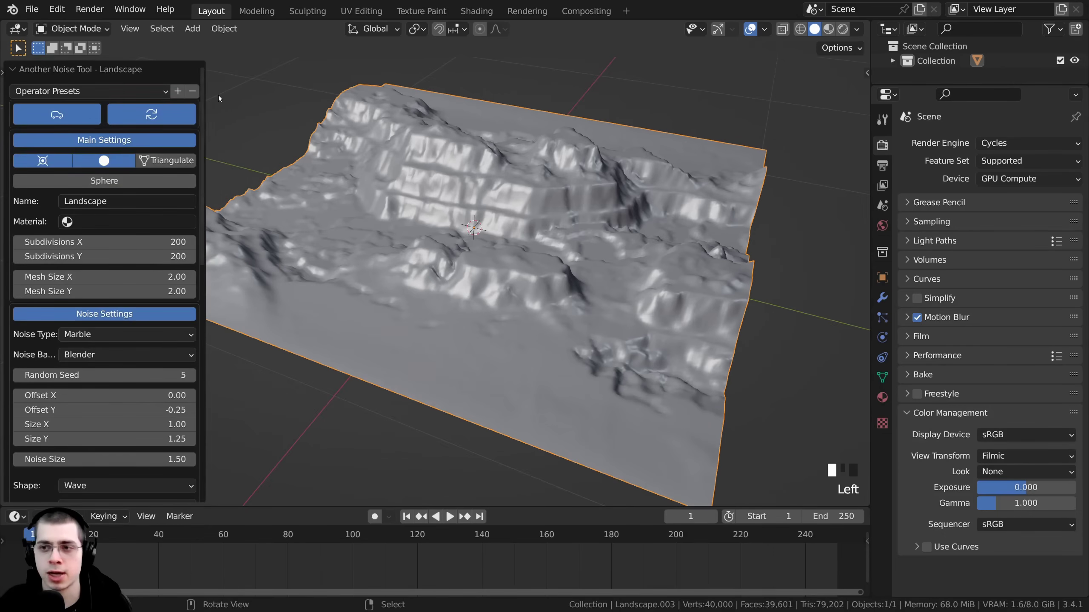
scroll(194, 262, down, 10)
scroll(194, 262, up, 10)
scroll(283, 208, up, 3)
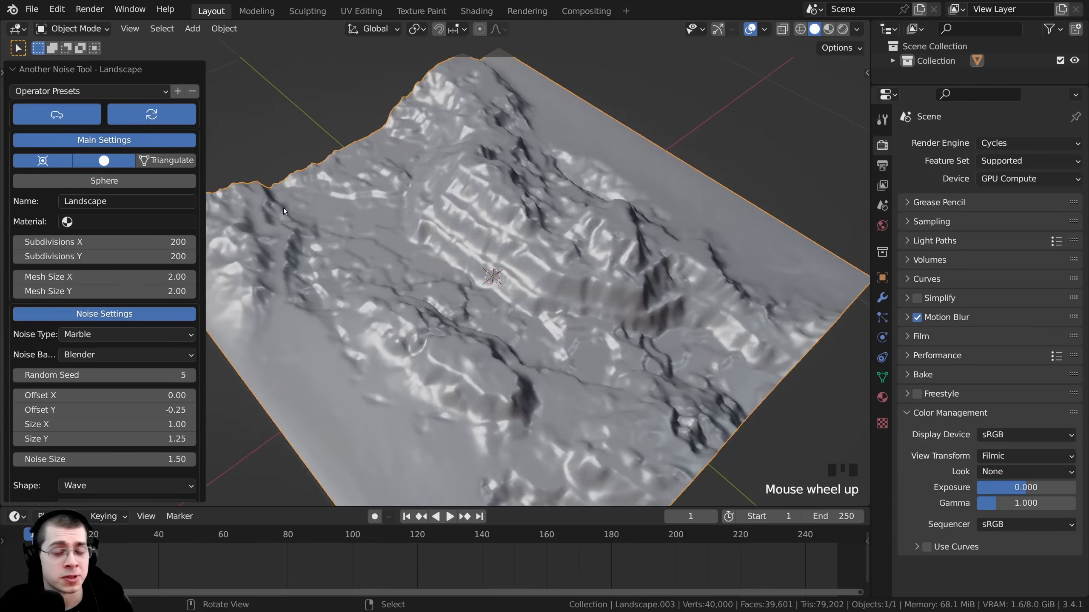
middle_drag(283, 208, 246, 180)
middle_drag(351, 343, 377, 356)
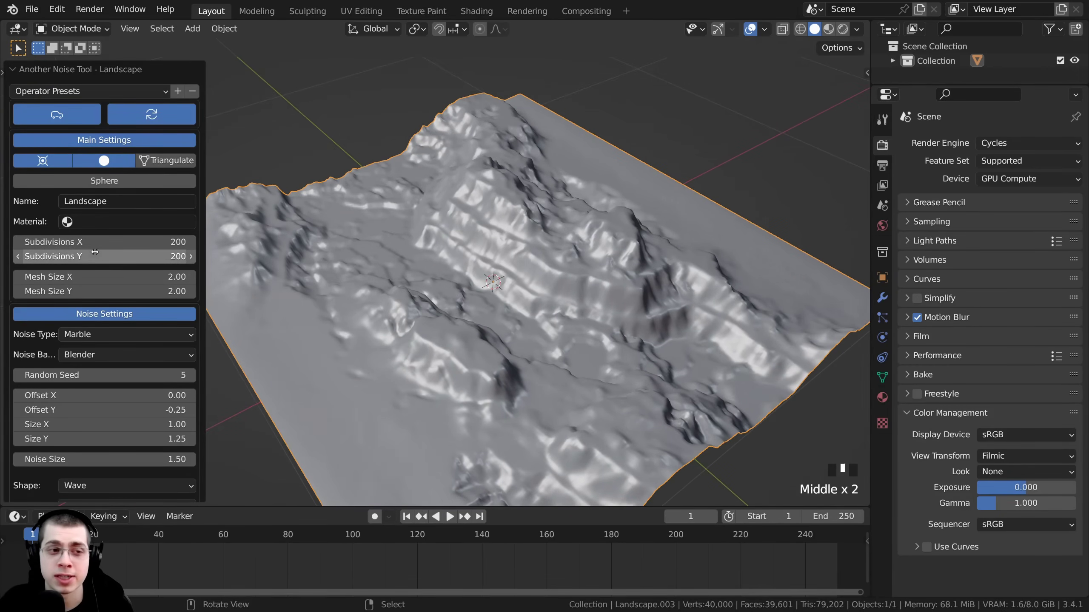
scroll(463, 344, up, 1)
middle_drag(463, 344, 453, 310)
scroll(402, 303, up, 2)
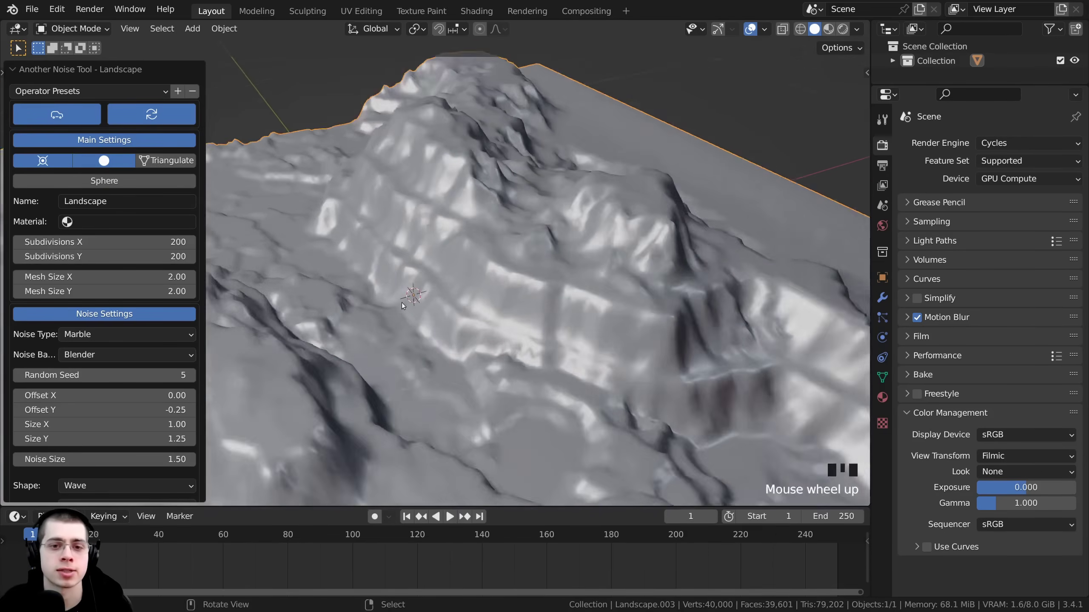
scroll(448, 380, down, 2)
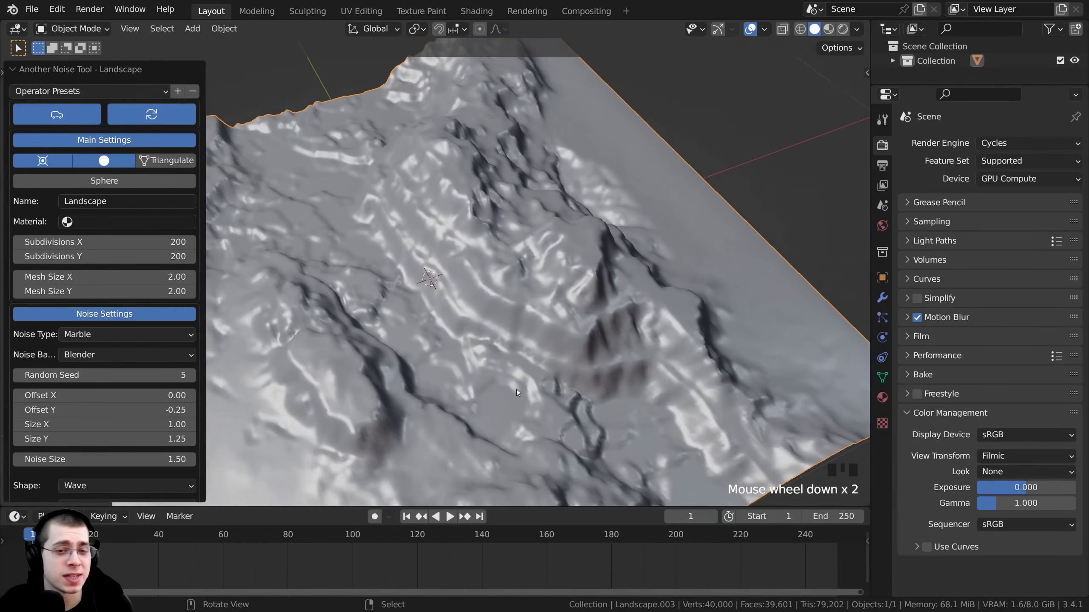
scroll(399, 371, down, 1)
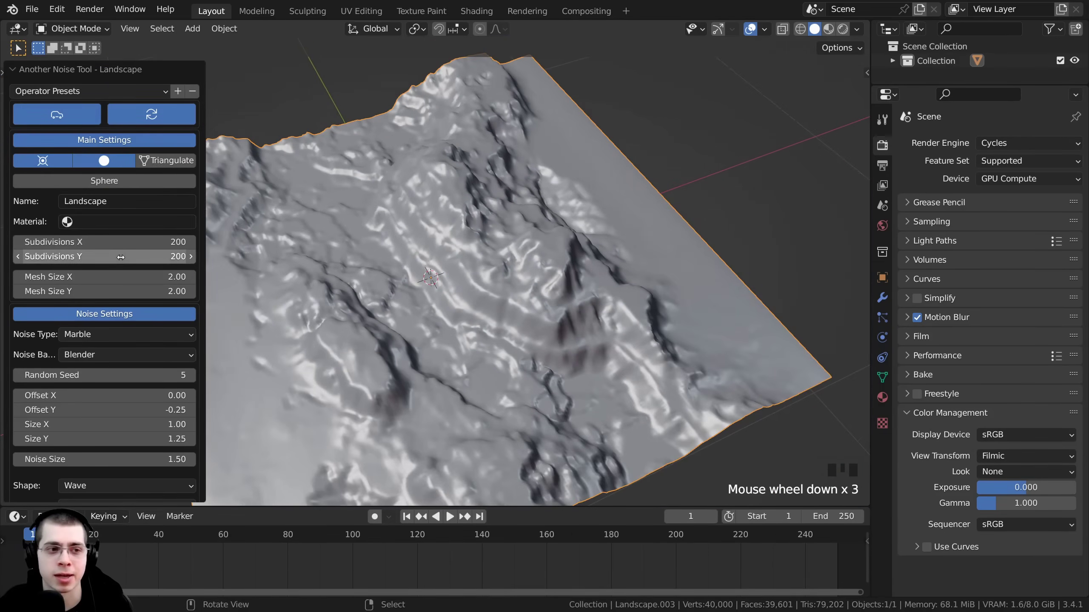
Step: Set Subdivisions X and Y to 300, then orbit around the denser 90,000-vertex terrain
click(91, 242)
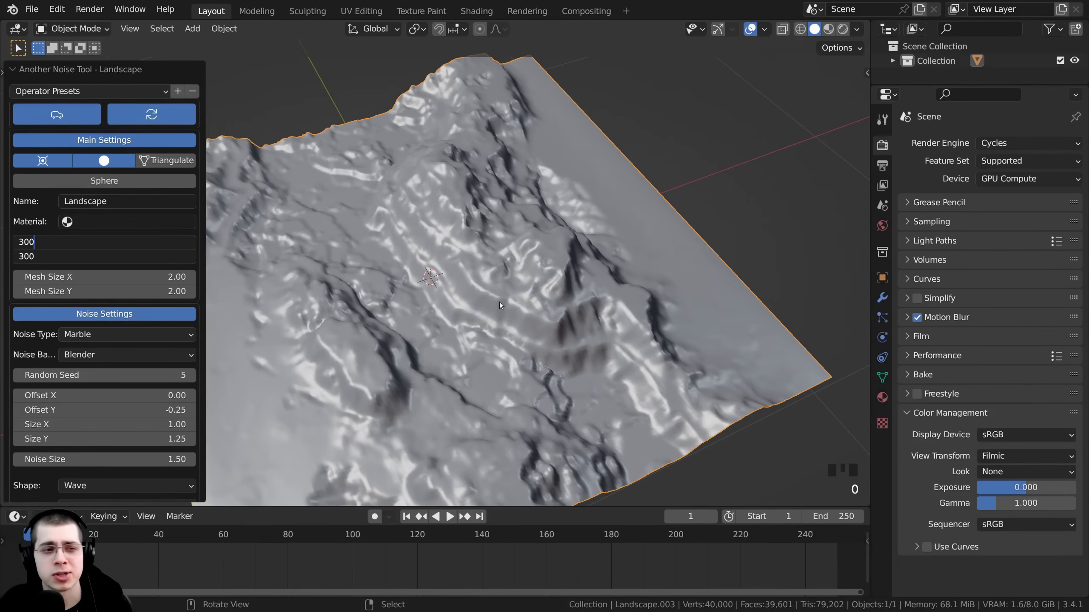
key(Return)
shift+middle_drag(533, 285, 597, 306)
scroll(587, 354, up, 6)
middle_drag(587, 354, 373, 283)
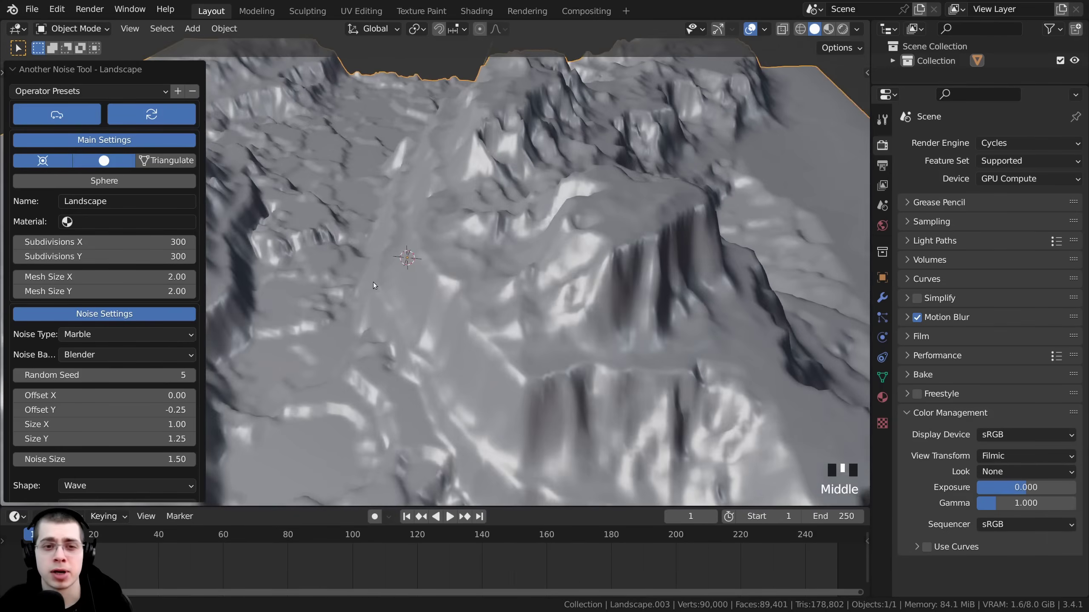
scroll(445, 255, down, 2)
middle_drag(446, 256, 570, 236)
scroll(411, 240, up, 4)
scroll(557, 240, up, 3)
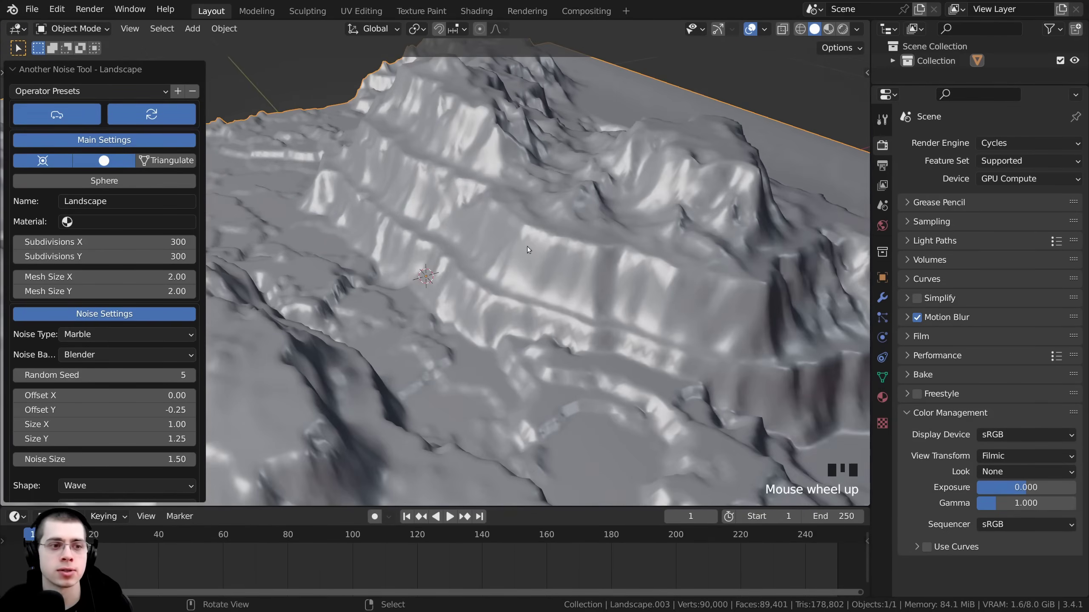
click(203, 148)
drag(202, 148, 196, 399)
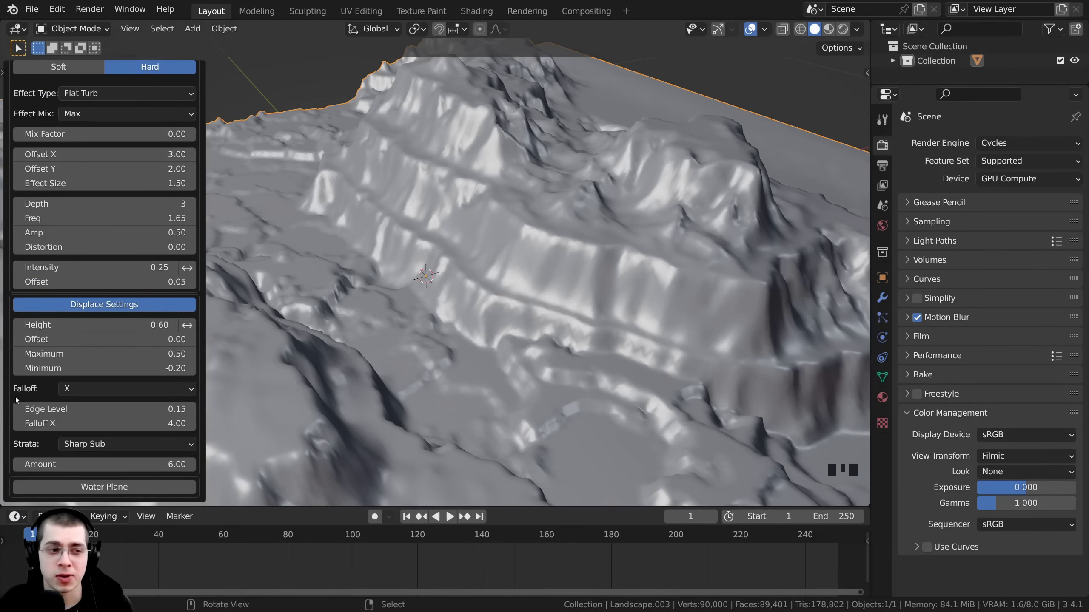
Step: Frame the terrain and set the edge Falloff to None
scroll(645, 294, down, 3)
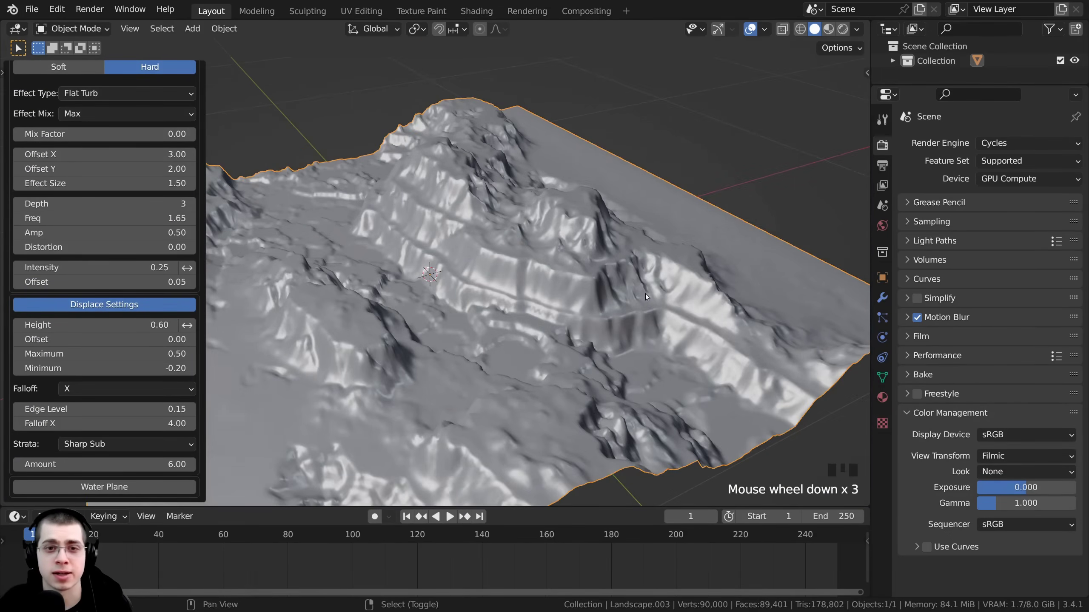
shift+middle_drag(645, 294, 475, 313)
scroll(514, 274, up, 2)
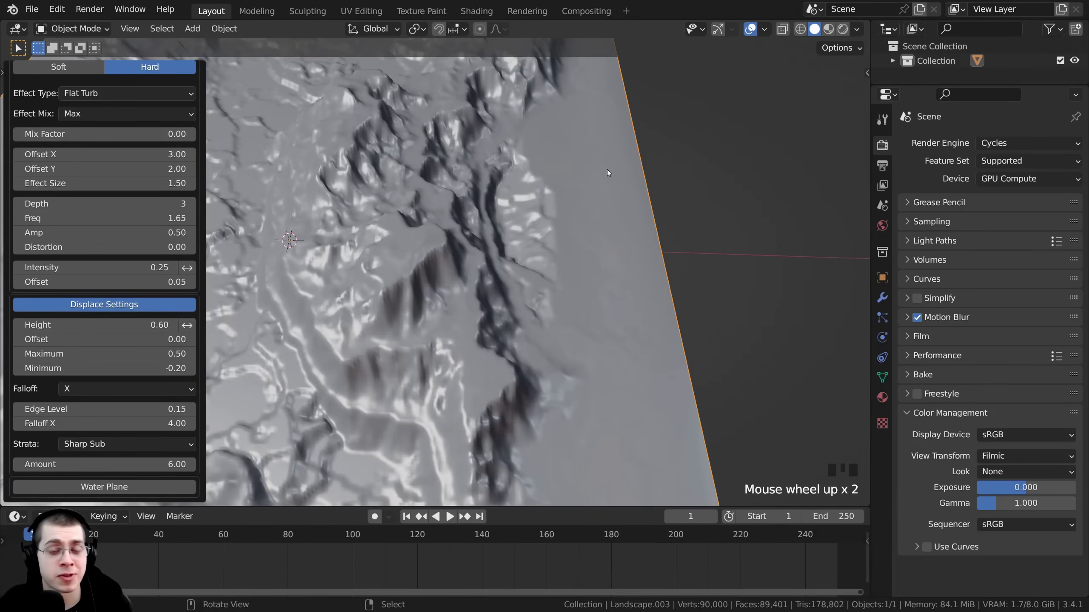
shift+middle_drag(629, 246, 570, 179)
scroll(621, 213, up, 1)
scroll(621, 213, down, 2)
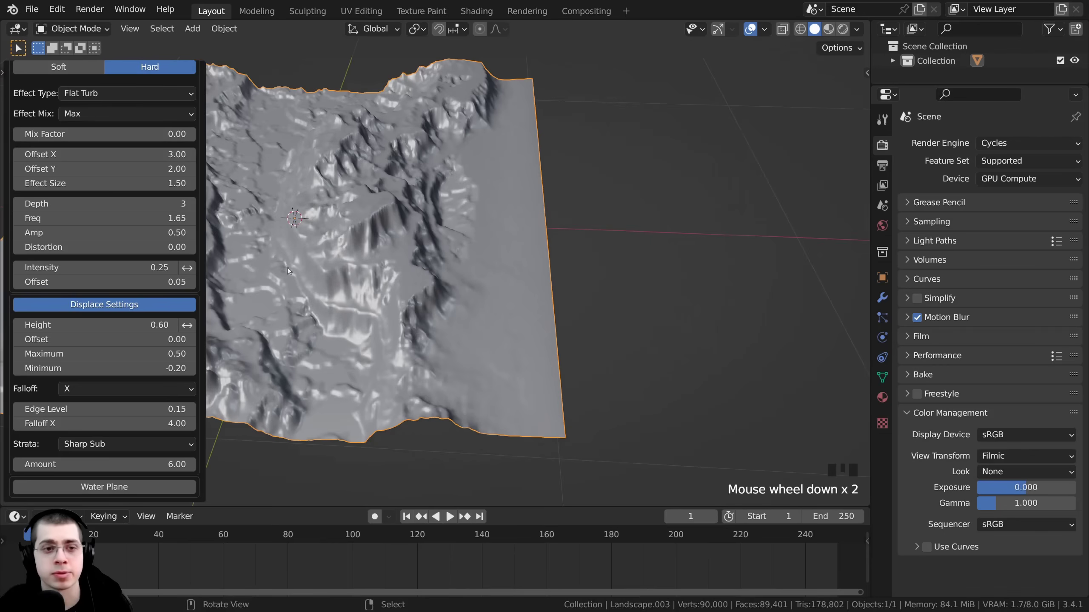
shift+middle_drag(293, 418, 325, 275)
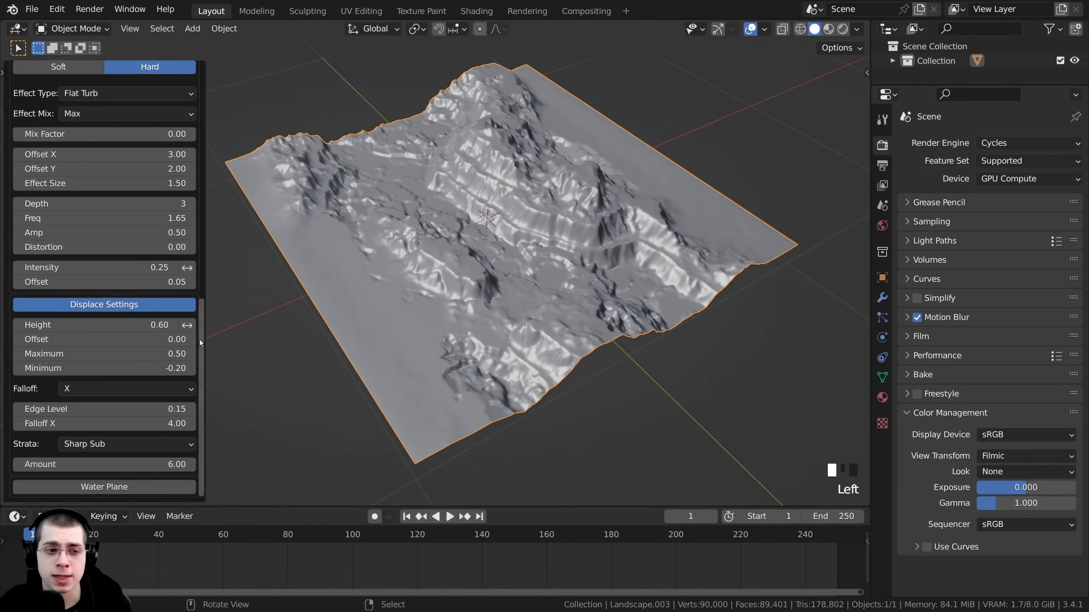
scroll(199, 340, up, 10)
scroll(202, 377, down, 10)
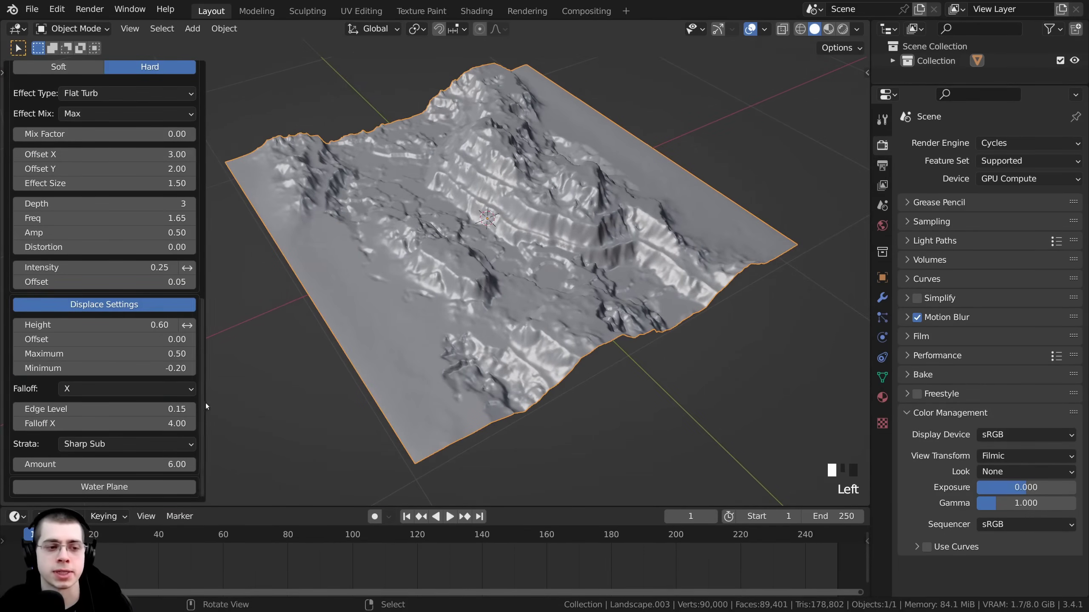
click(86, 388)
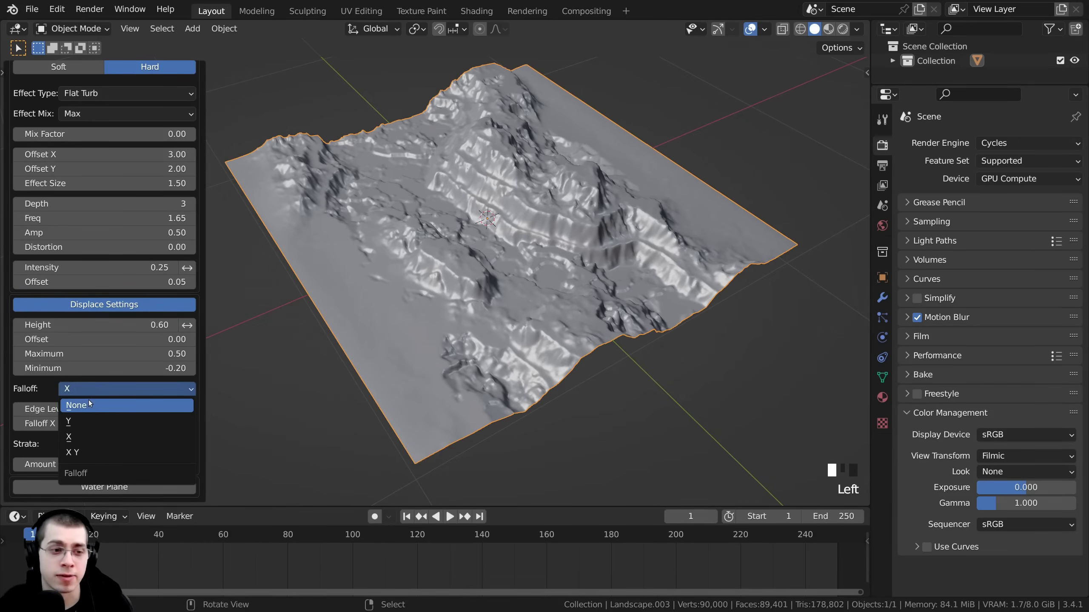
key(Return)
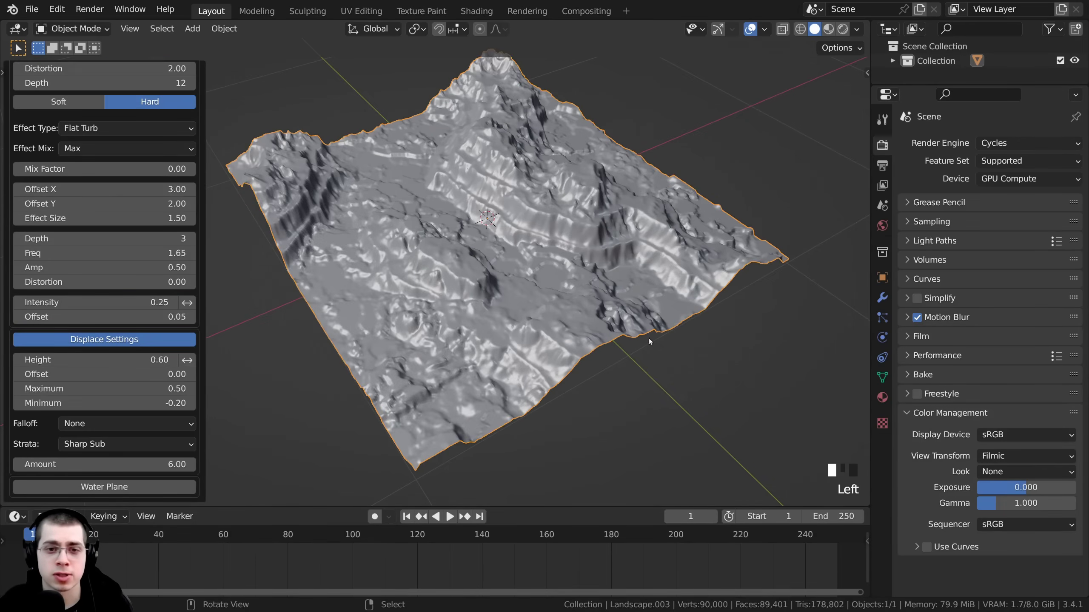
Step: Switch Falloff to X Y so the edges flatten around the mountains, then inspect it
middle_drag(600, 386, 306, 378)
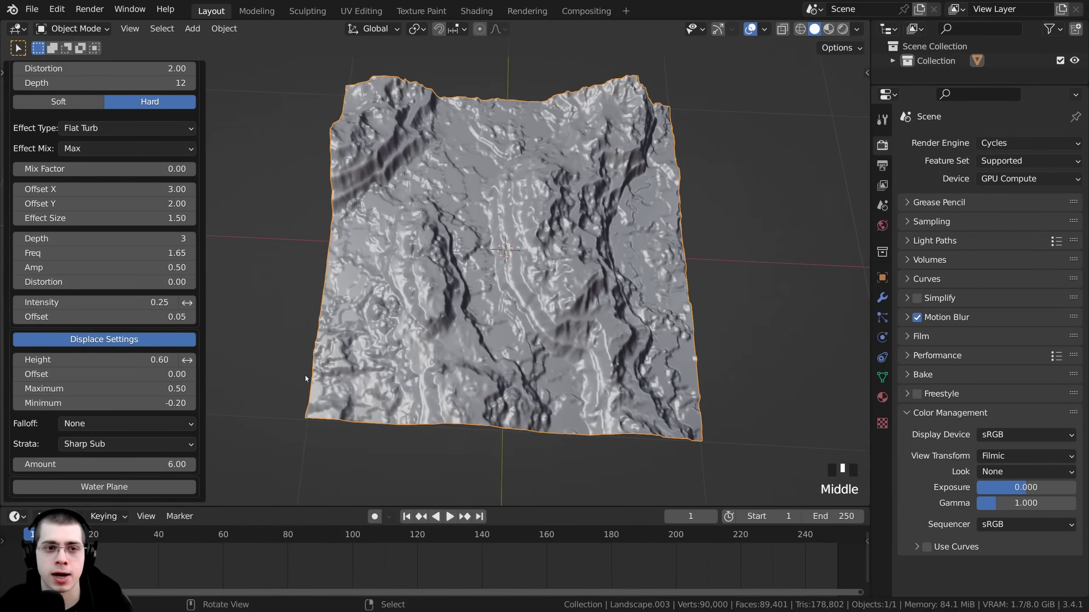
middle_drag(595, 355, 532, 339)
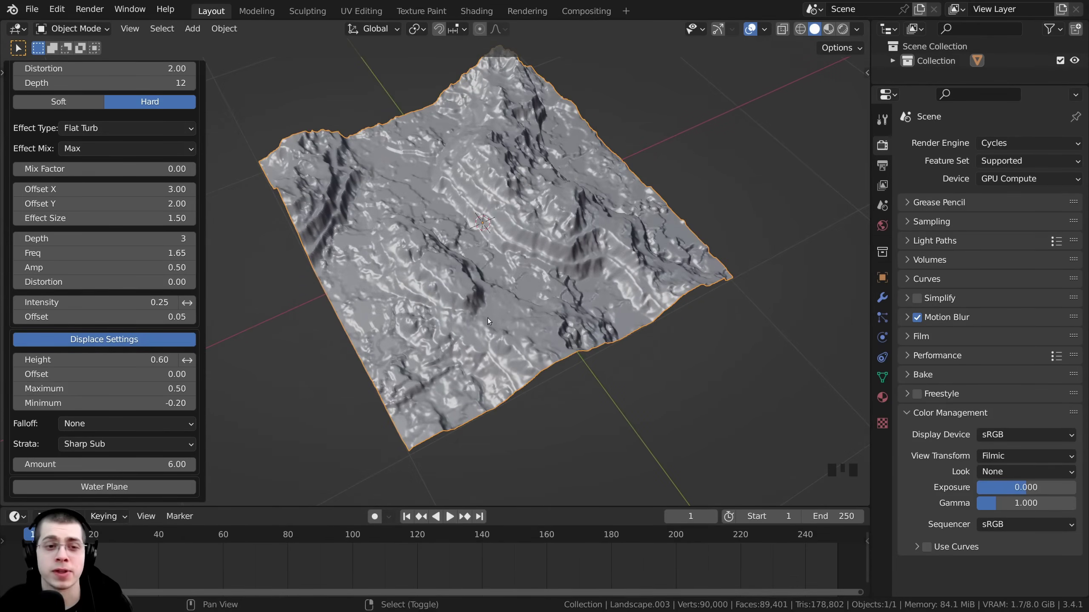
shift+middle_drag(373, 272, 377, 287)
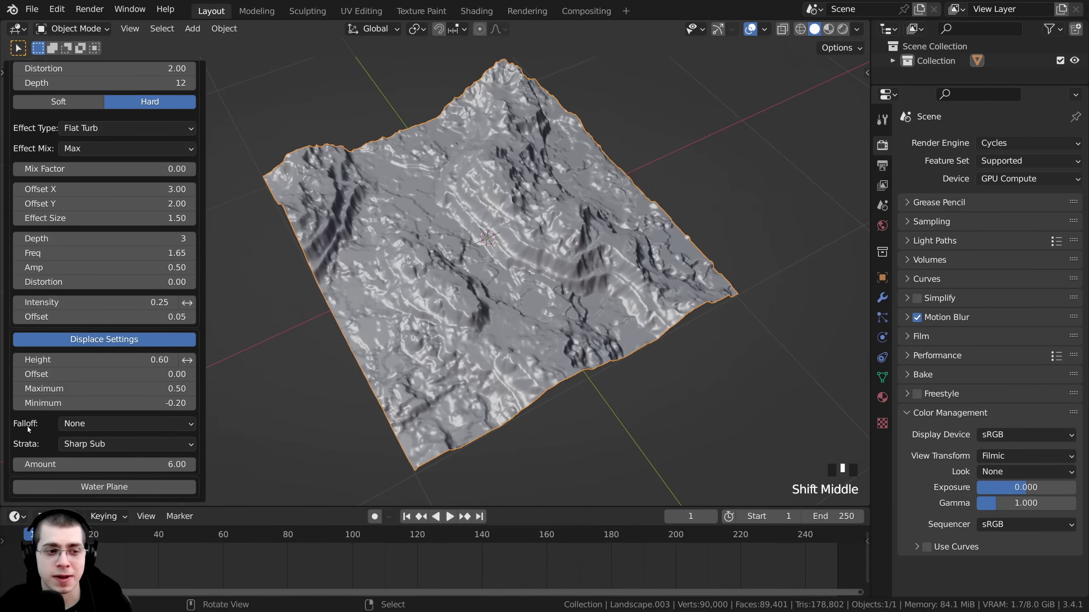
click(101, 425)
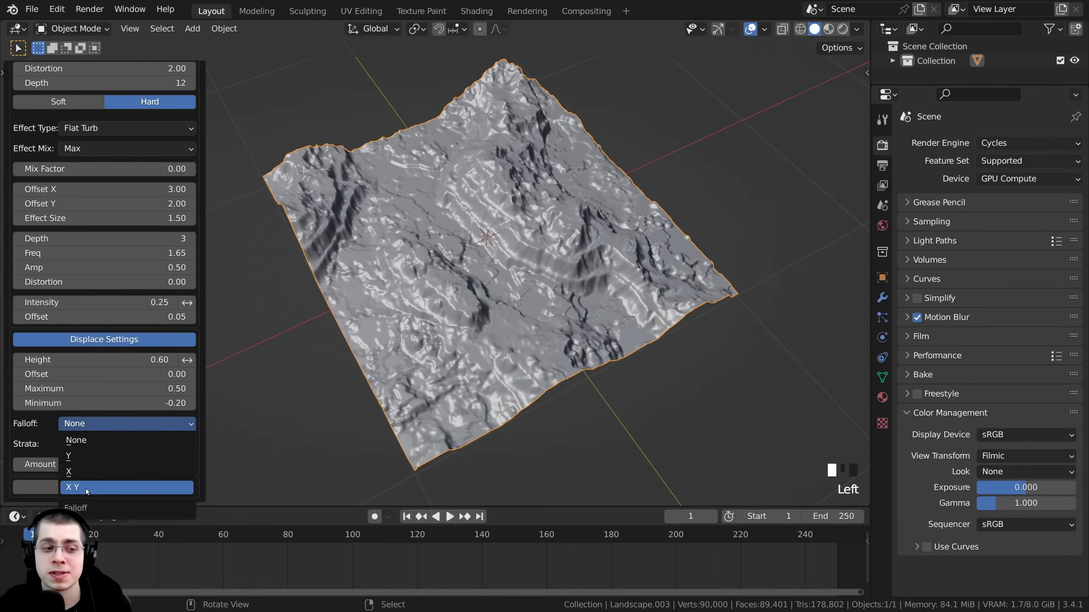
click(126, 488)
middle_drag(671, 328, 642, 371)
scroll(348, 247, down, 1)
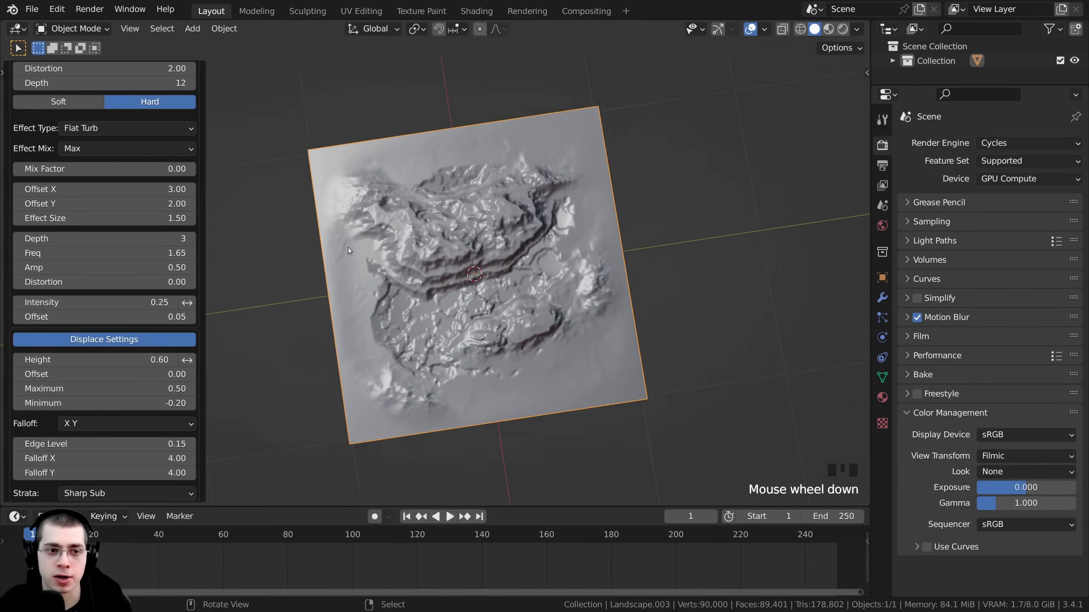
shift+middle_drag(347, 247, 336, 191)
scroll(315, 354, up, 2)
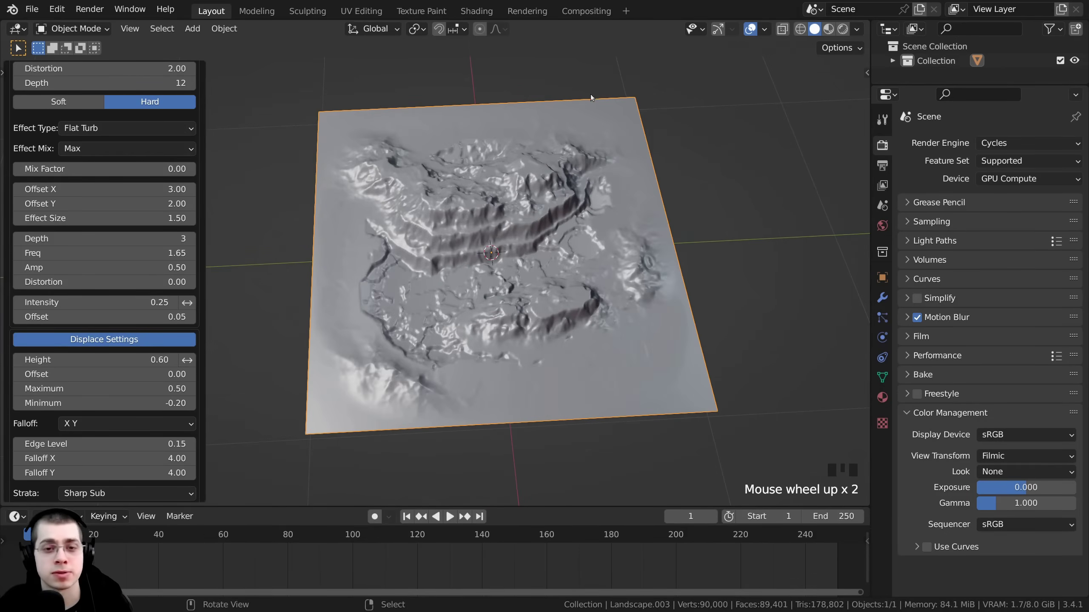
middle_drag(481, 401, 309, 394)
scroll(195, 412, up, 4)
scroll(194, 386, up, 4)
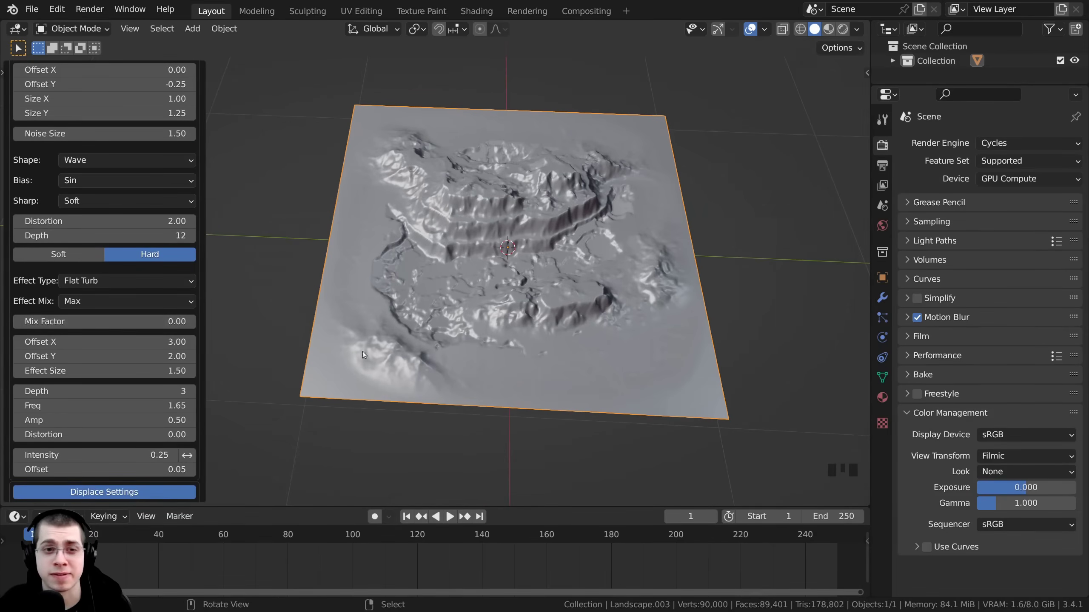
middle_drag(363, 352, 399, 358)
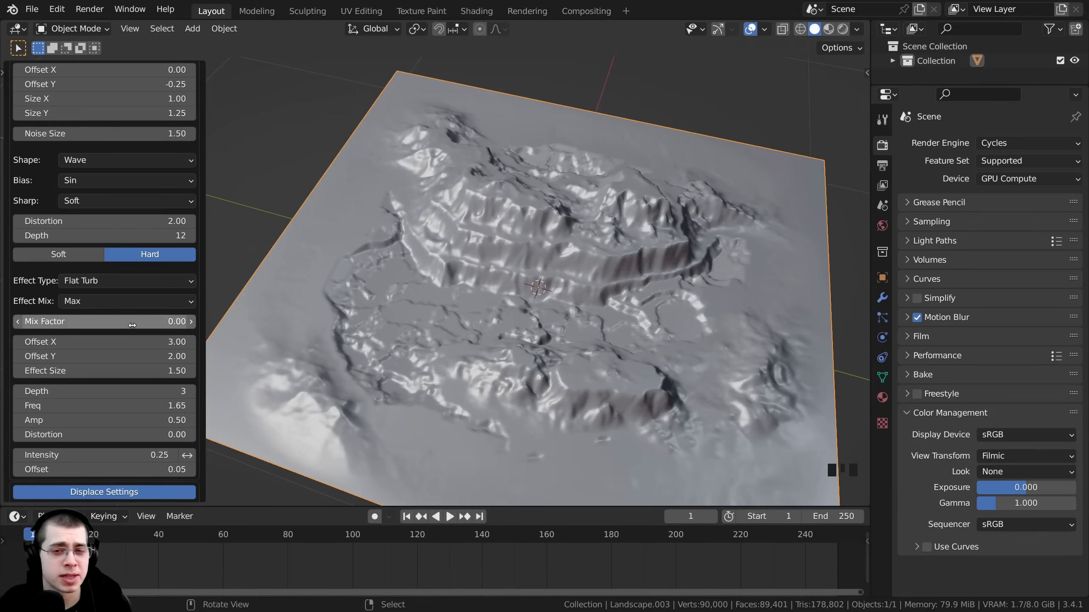
Step: Reduce Subdivisions X and Y from 300 to 100 for a lighter mesh
drag(201, 348, 172, 183)
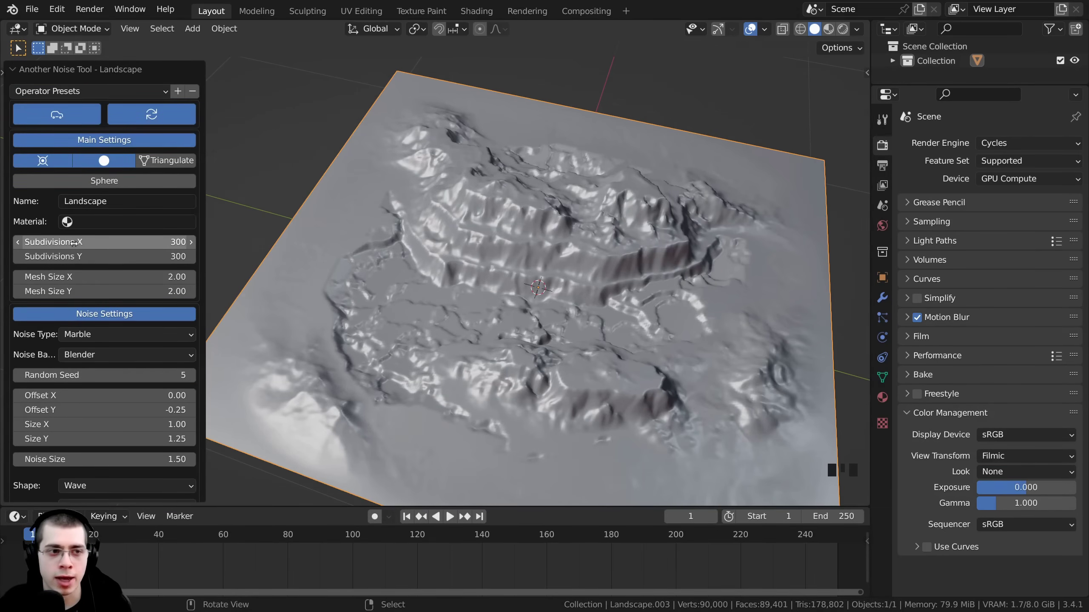
drag(74, 244, 76, 243)
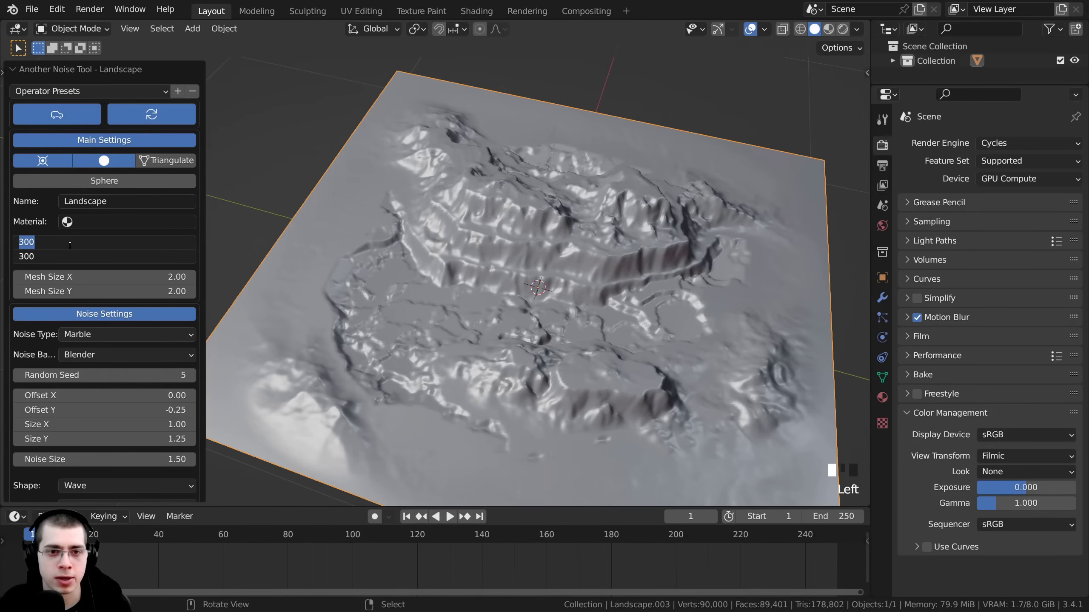
key(BackSpace)
key(BackSpace)
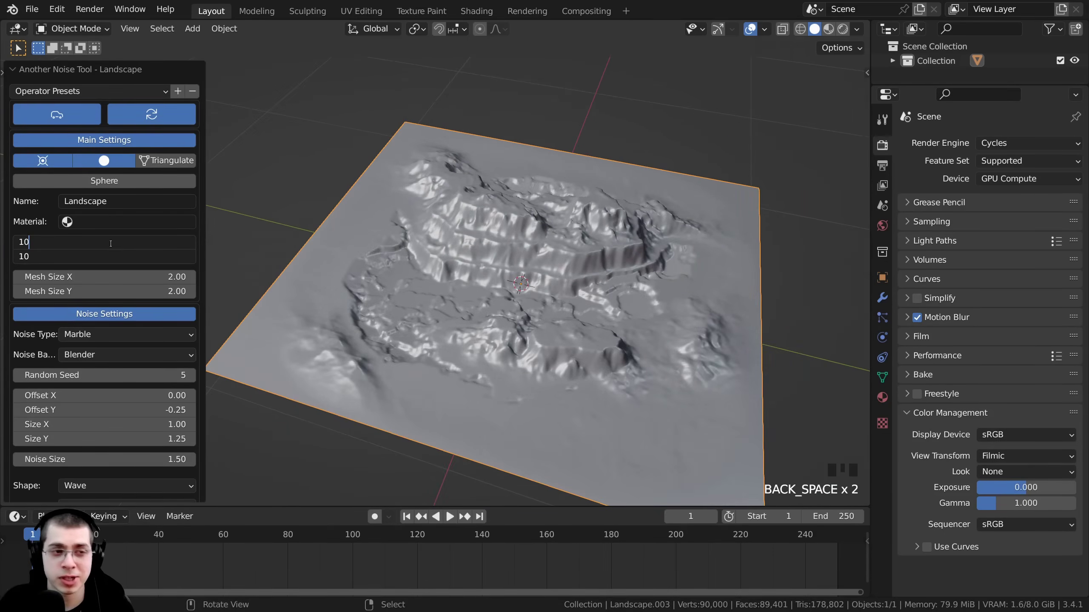
text(100)
key(Return)
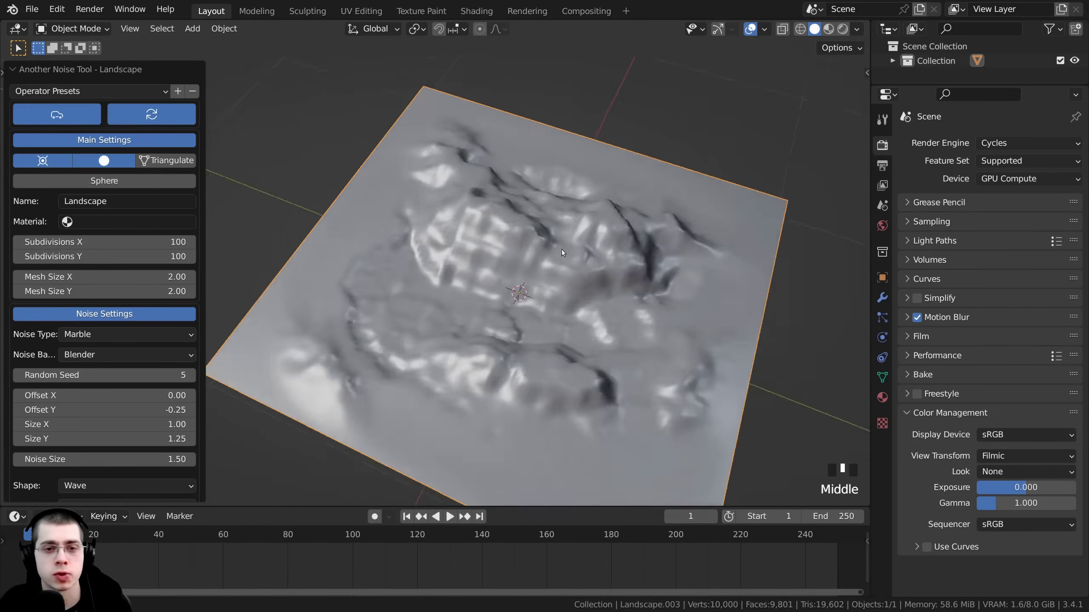
scroll(490, 252, up, 3)
scroll(490, 253, down, 3)
shift+middle_drag(490, 253, 445, 161)
scroll(446, 160, down, 1)
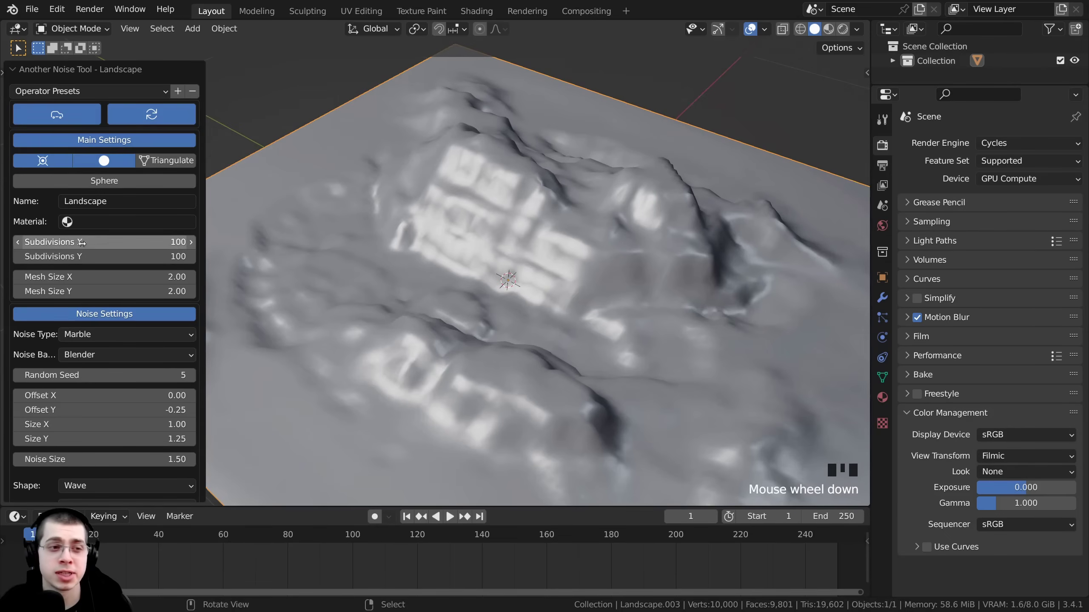
drag(197, 143, 194, 263)
scroll(64, 247, down, 8)
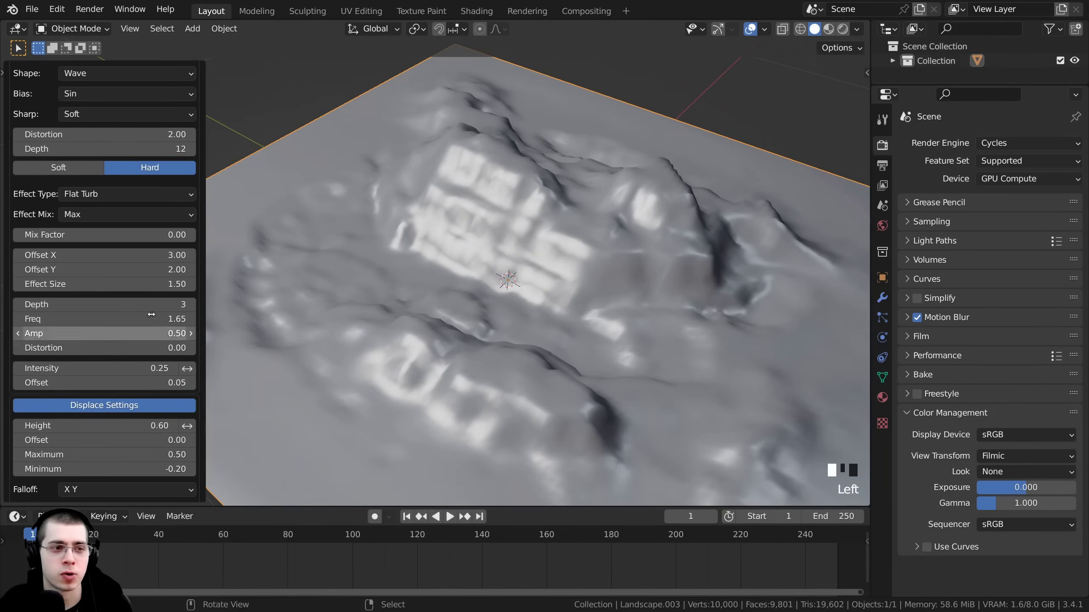
shift+middle_drag(217, 268, 350, 248)
scroll(351, 248, up, 2)
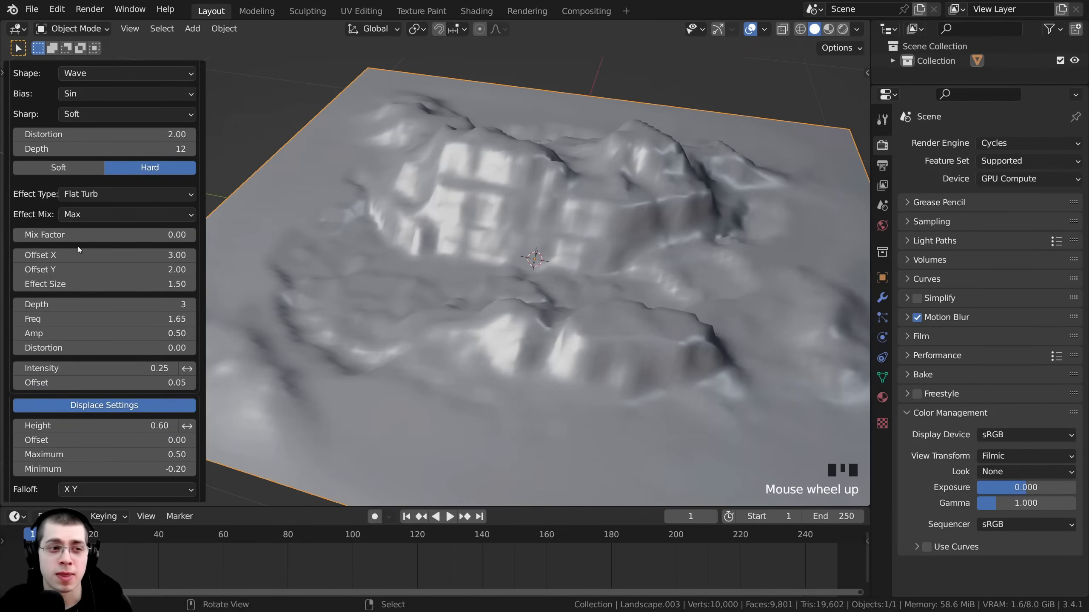
Step: Keep Flat Turb as the effect type and set its Mix Factor to -0.60
click(98, 194)
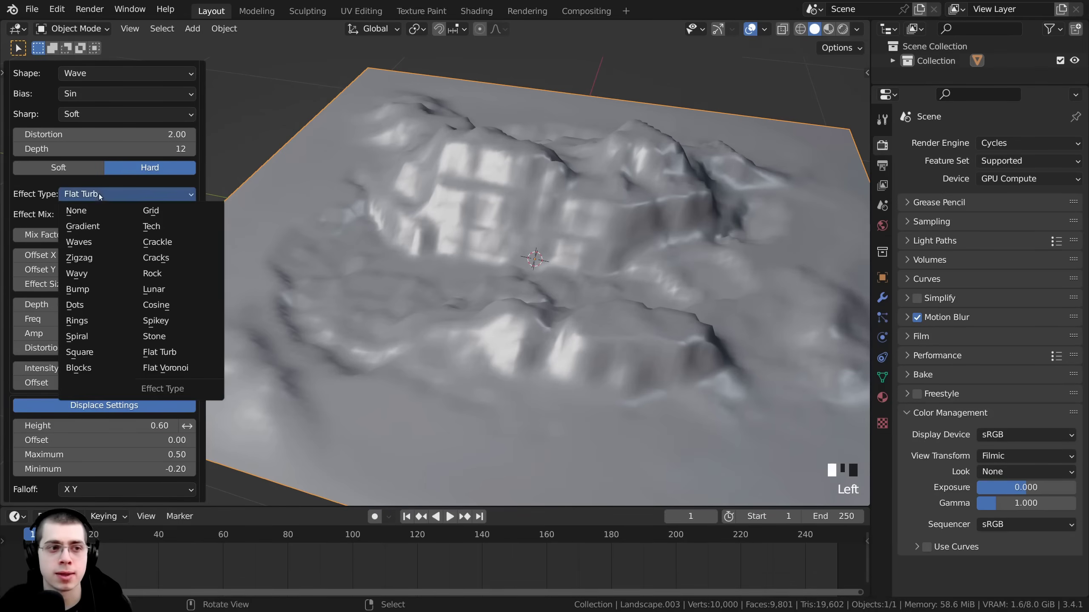
shift+click(103, 235)
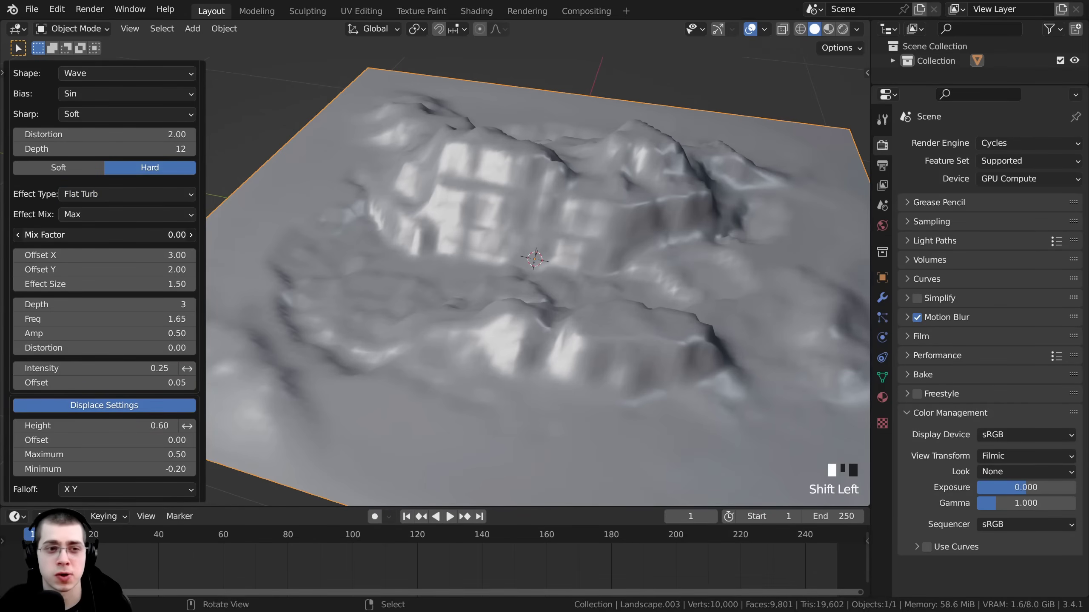
mouse_move(103, 235)
shift+mouse_down()
mouse_move(169, 234)
mouse_move(100, 235)
shift+mouse_up()
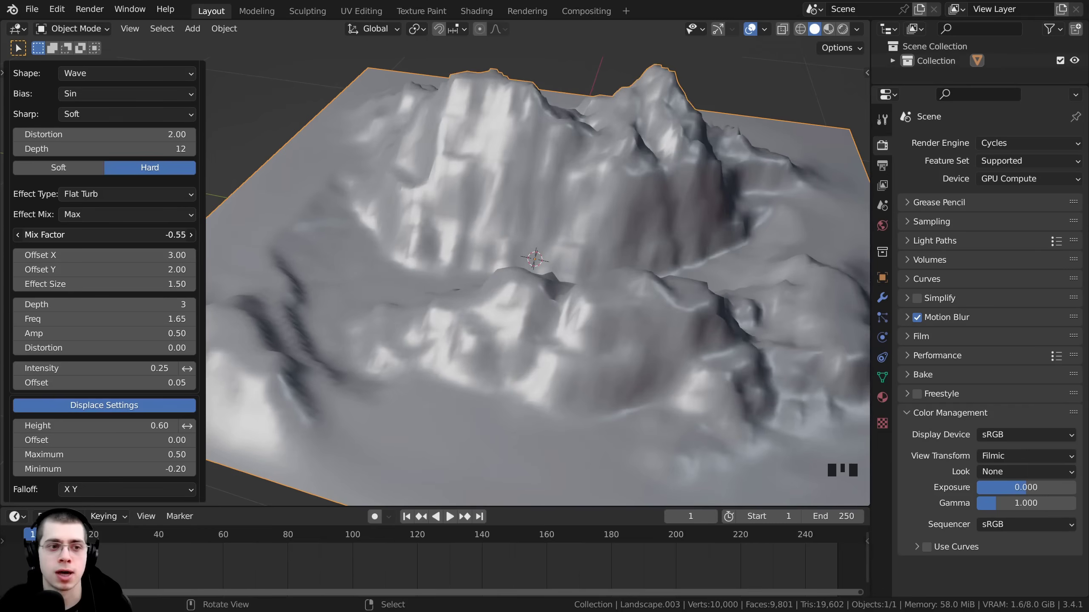
click(113, 234)
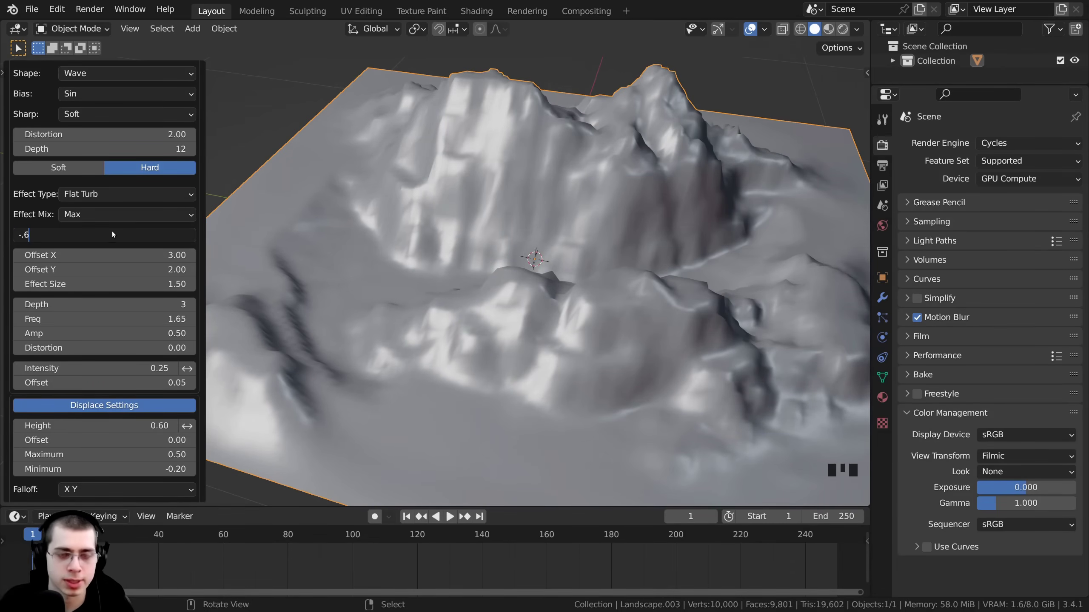
key(Return)
shift+middle_drag(655, 125, 498, 249)
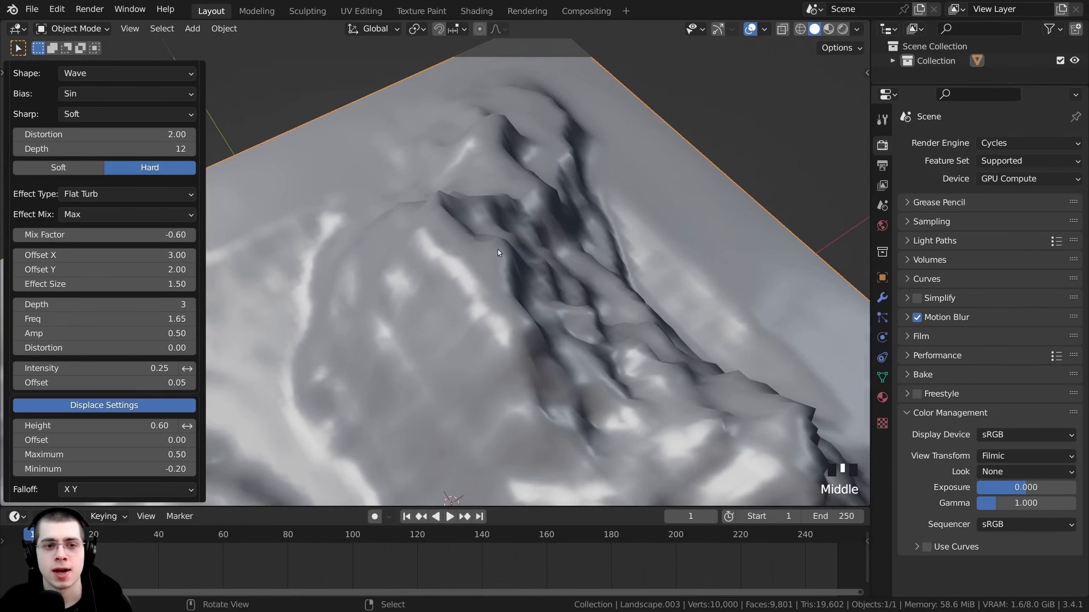
scroll(461, 236, up, 2)
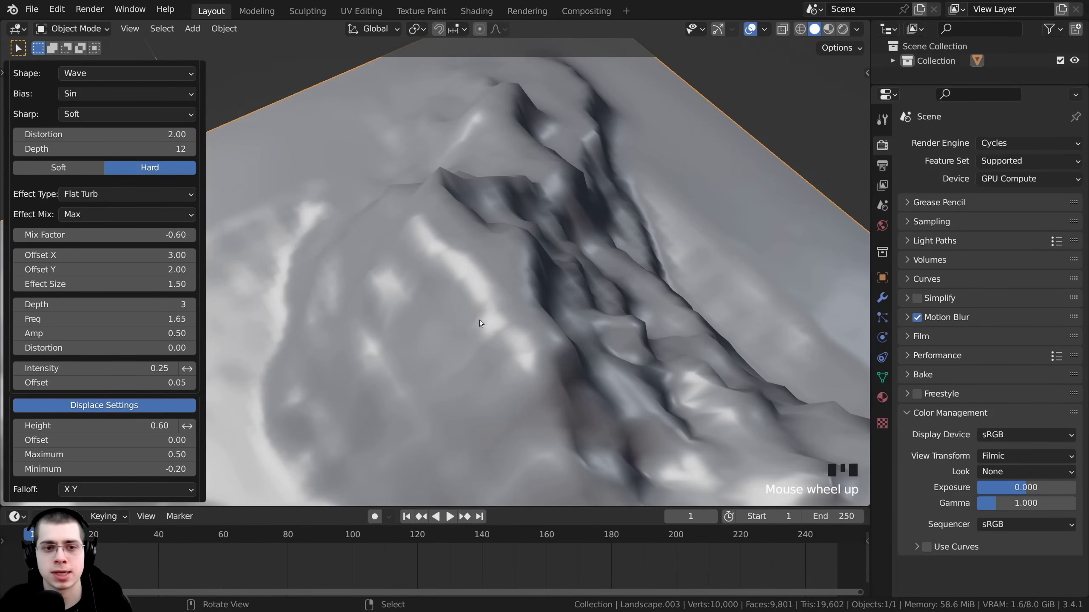
scroll(480, 320, down, 5)
middle_drag(480, 320, 408, 137)
drag(200, 324, 165, 161)
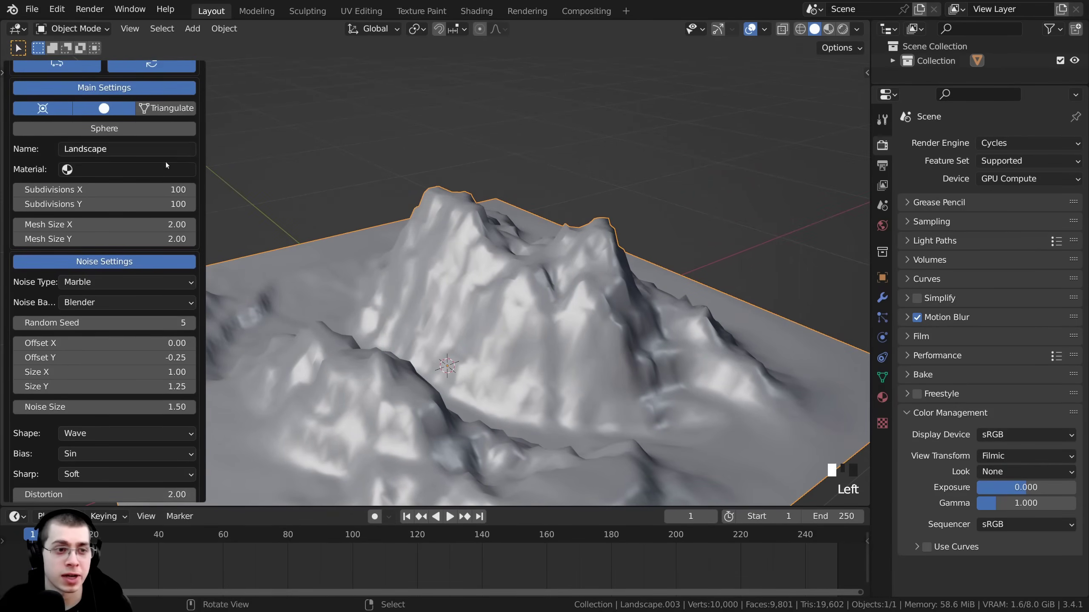
Step: Step through random seed variations and settle on random seed 6
shift+middle_drag(300, 343, 279, 301)
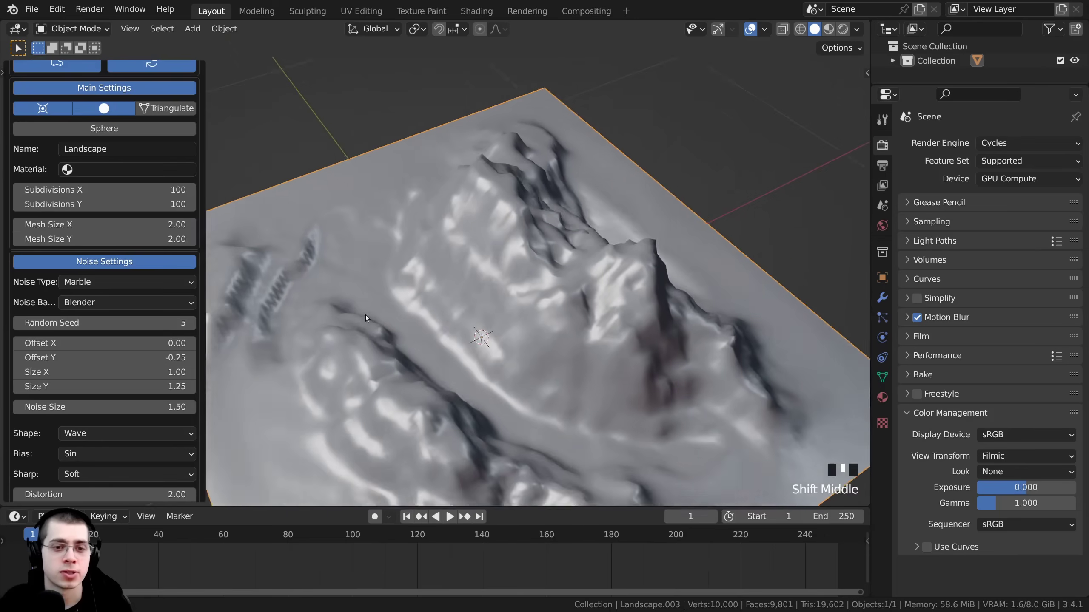
scroll(258, 301, down, 2)
click(191, 324)
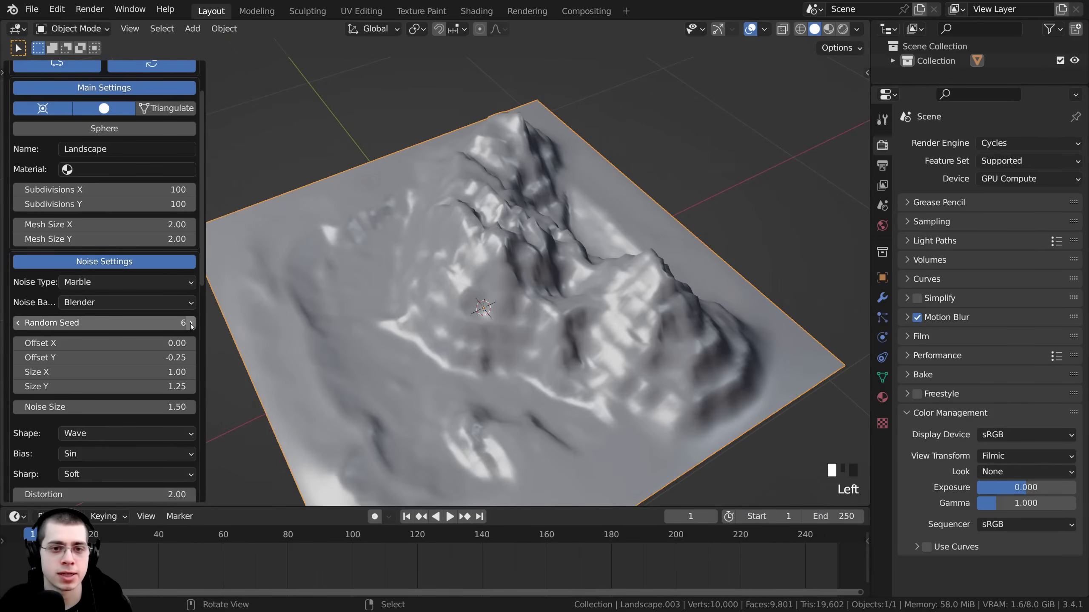
click(191, 324)
click(191, 325)
click(192, 325)
click(154, 324)
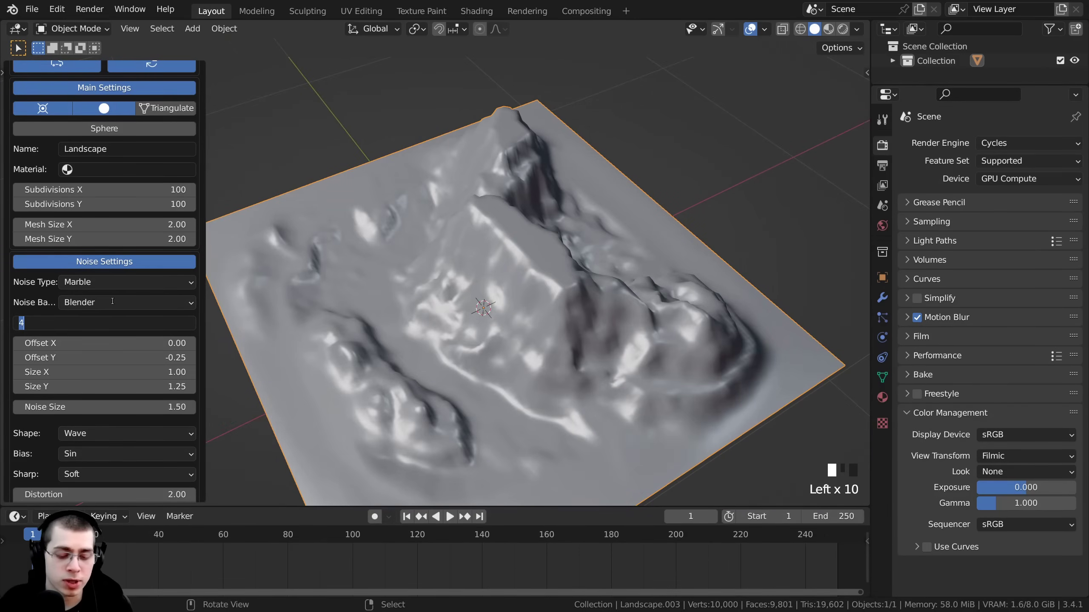
key(Return)
Step: Orbit around the reseeded terrain, then adjust and scroll the noise settings panel
scroll(493, 279, down, 2)
middle_drag(493, 278, 420, 274)
scroll(429, 214, up, 2)
shift+middle_drag(420, 274, 548, 202)
scroll(548, 202, up, 1)
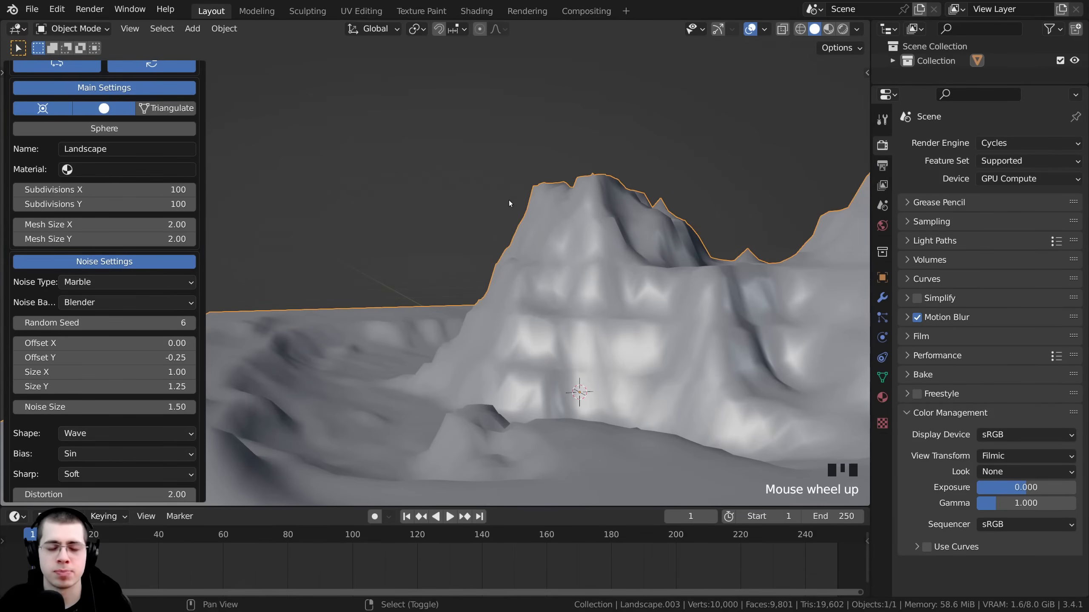
shift+middle_drag(696, 343, 616, 222)
scroll(616, 222, down, 2)
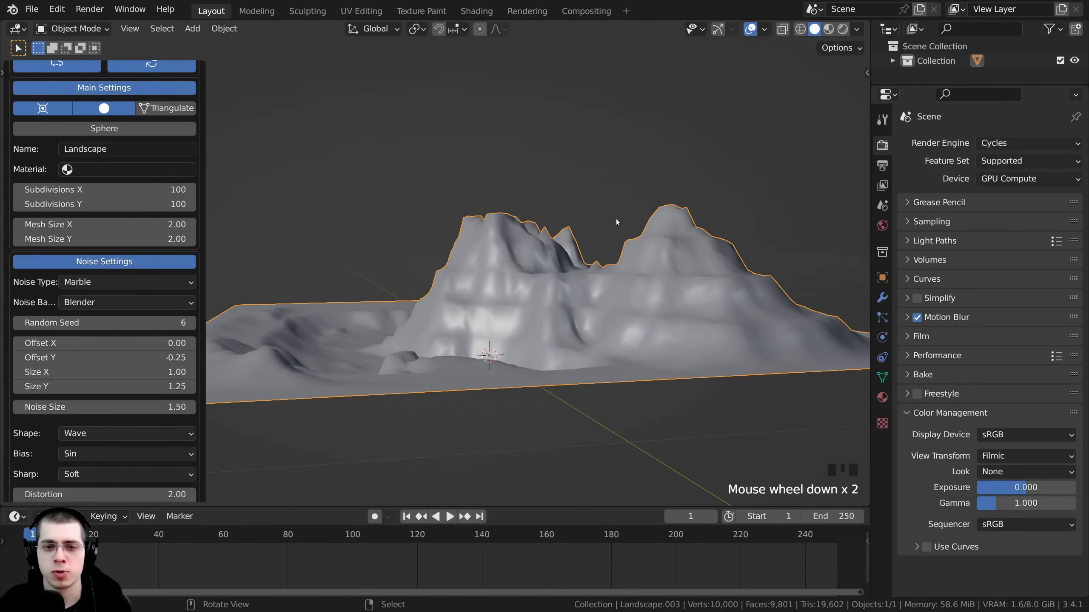
scroll(413, 243, up, 2)
shift+middle_drag(413, 243, 347, 326)
mouse_move(411, 272)
middle_down()
mouse_move(412, 282)
mouse_move(455, 292)
mouse_move(403, 273)
middle_up()
scroll(104, 300, down, 5)
mouse_move(104, 216)
mouse_down()
mouse_move(88, 215)
mouse_move(160, 216)
mouse_move(96, 215)
mouse_move(118, 215)
mouse_up()
drag(200, 172, 200, 198)
Step: Try Soft noise hardness, then switch back to Hard
click(51, 276)
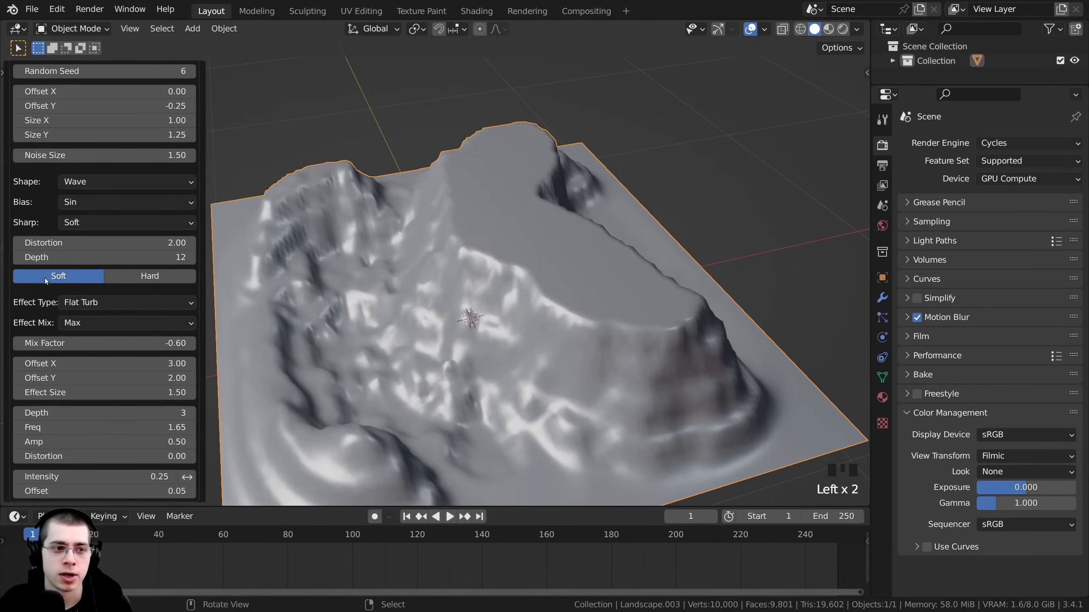
click(163, 277)
drag(201, 226, 89, 100)
click(70, 91)
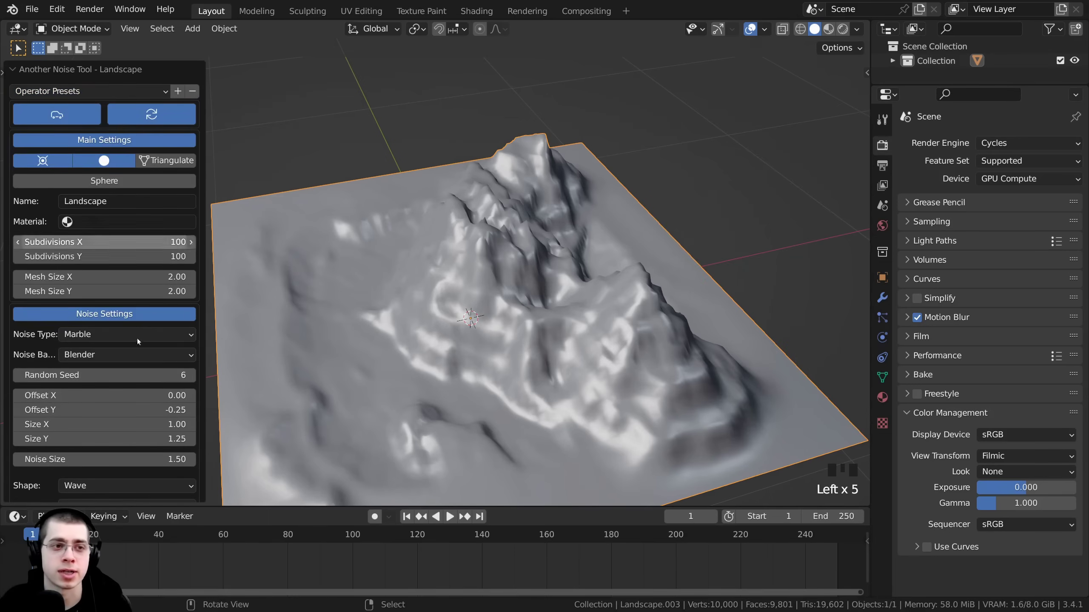
shift+middle_drag(351, 490, 153, 242)
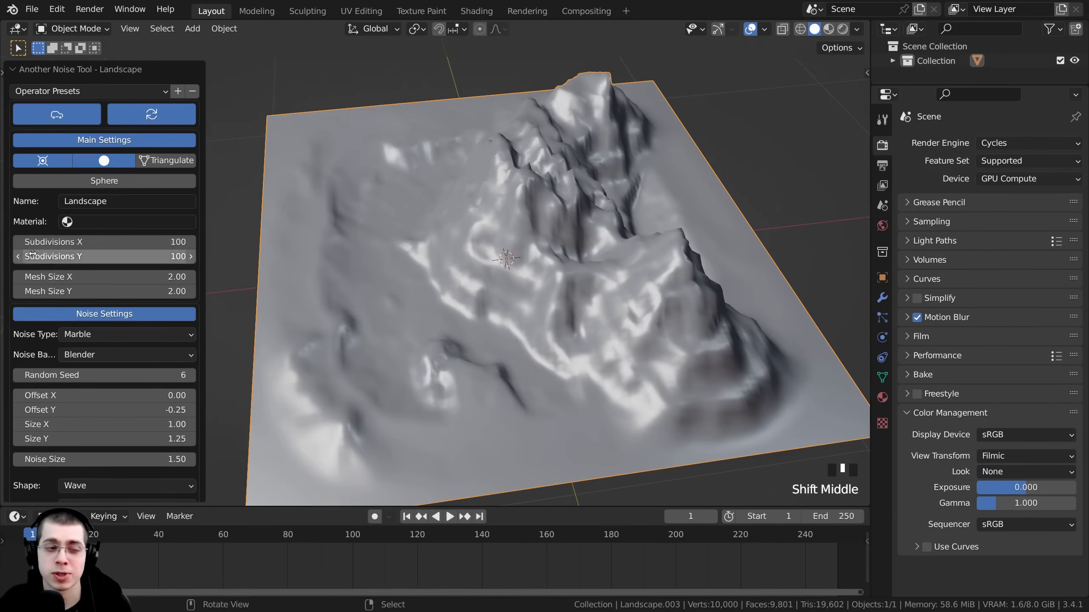
Step: Rebuild the landscape at 300 subdivisions in X and Y, viewed from a low angle
click(67, 243)
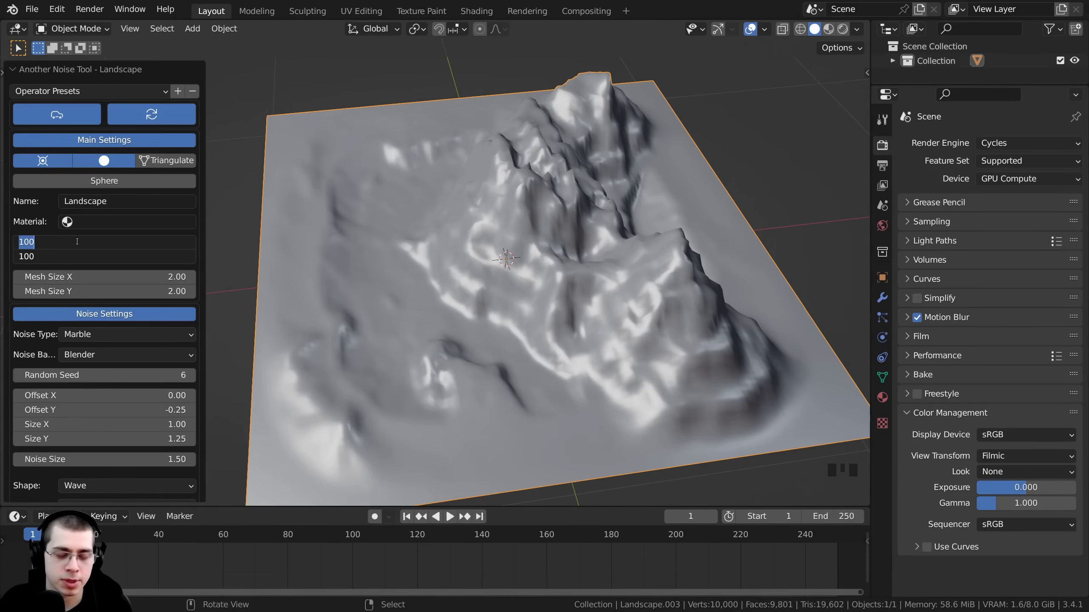
text(300)
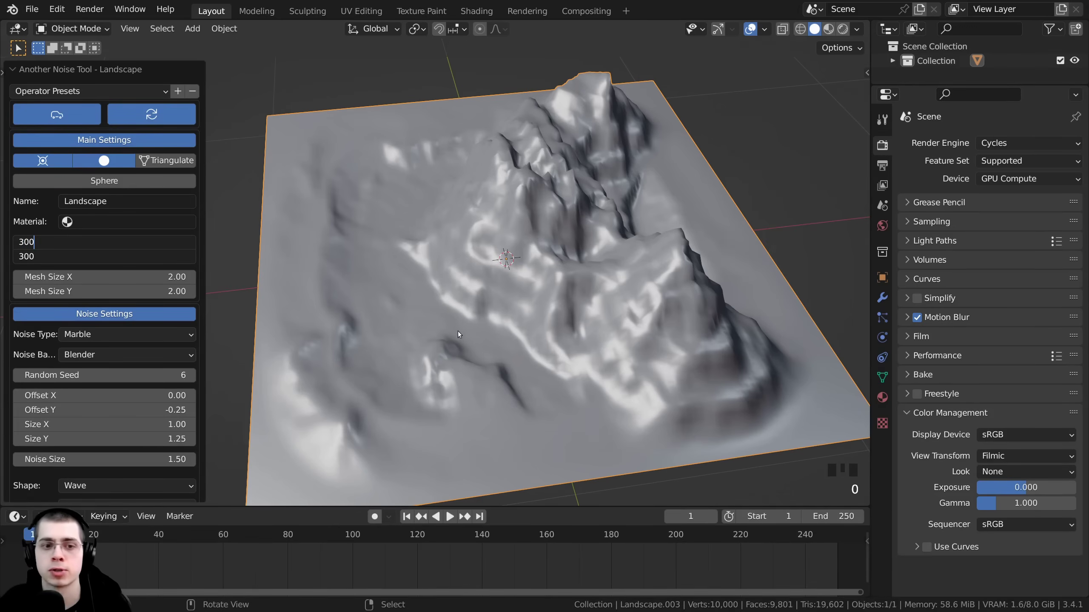
key(Return)
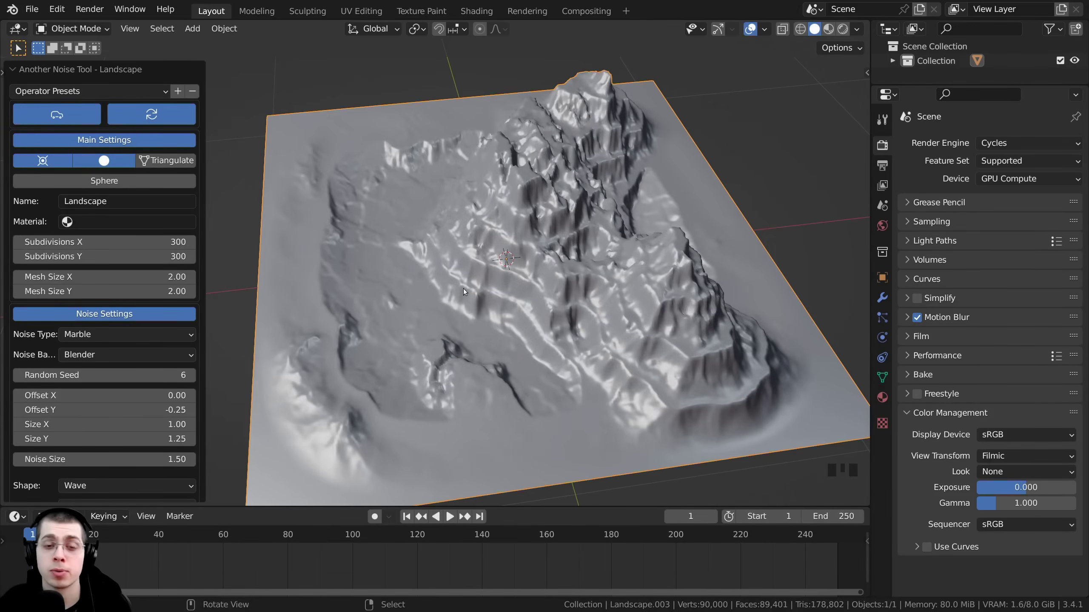
middle_drag(485, 280, 476, 254)
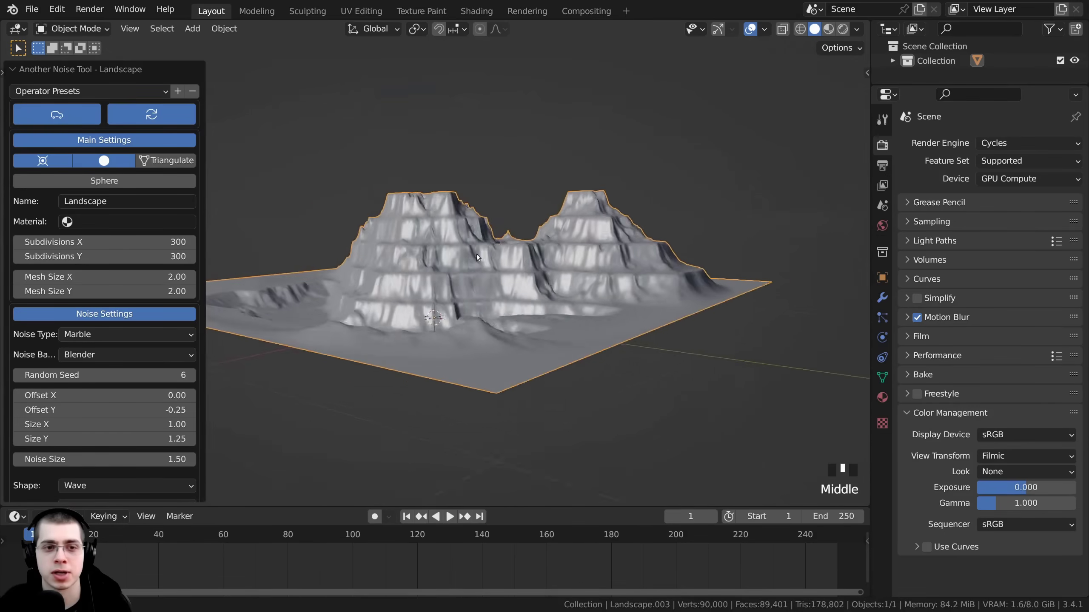
scroll(398, 283, up, 3)
middle_drag(398, 282, 513, 271)
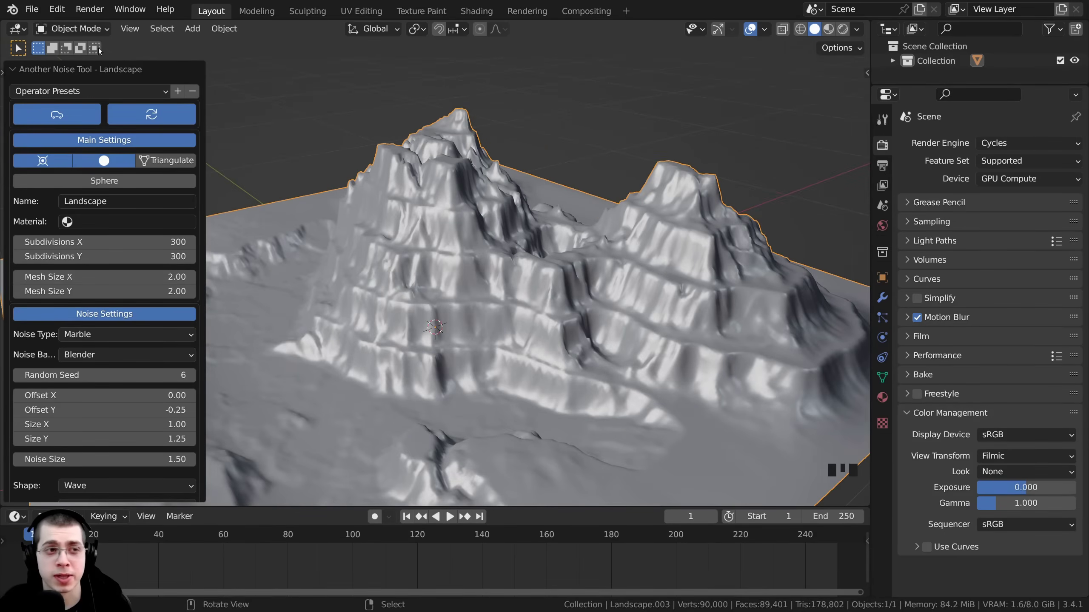
Step: Collapse the Another Noise Tool panel and drag the timeline down out of view
click(13, 70)
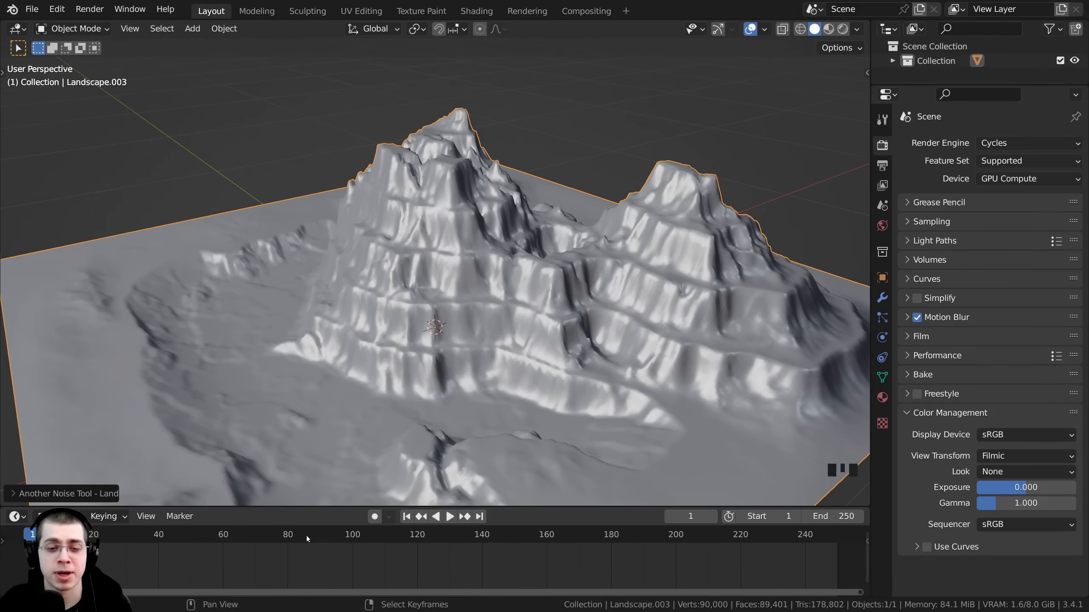
click(867, 514)
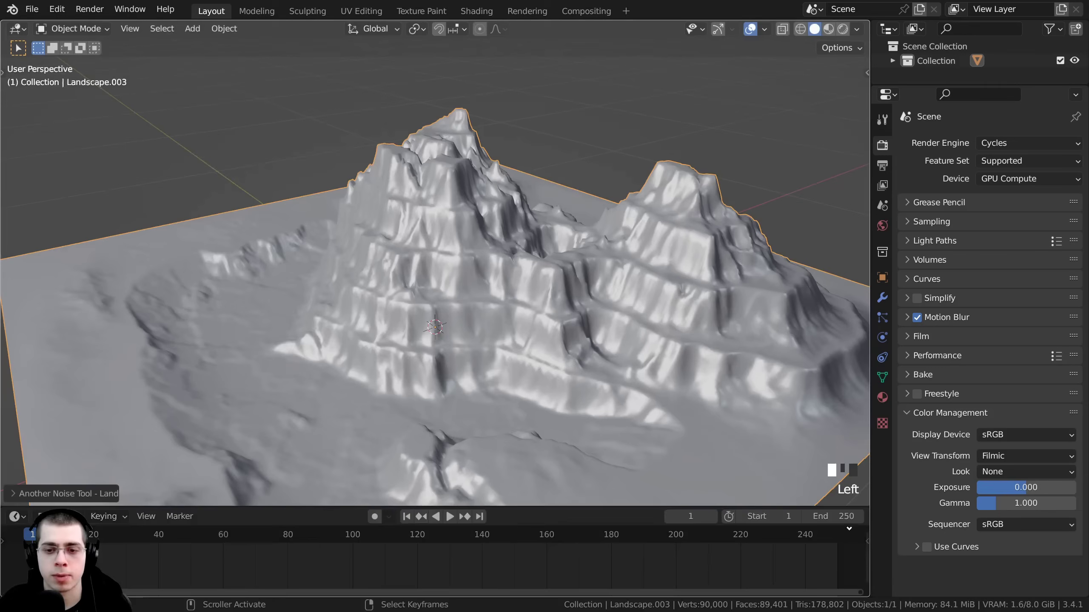
drag(867, 514, 866, 598)
middle_drag(532, 356, 497, 368)
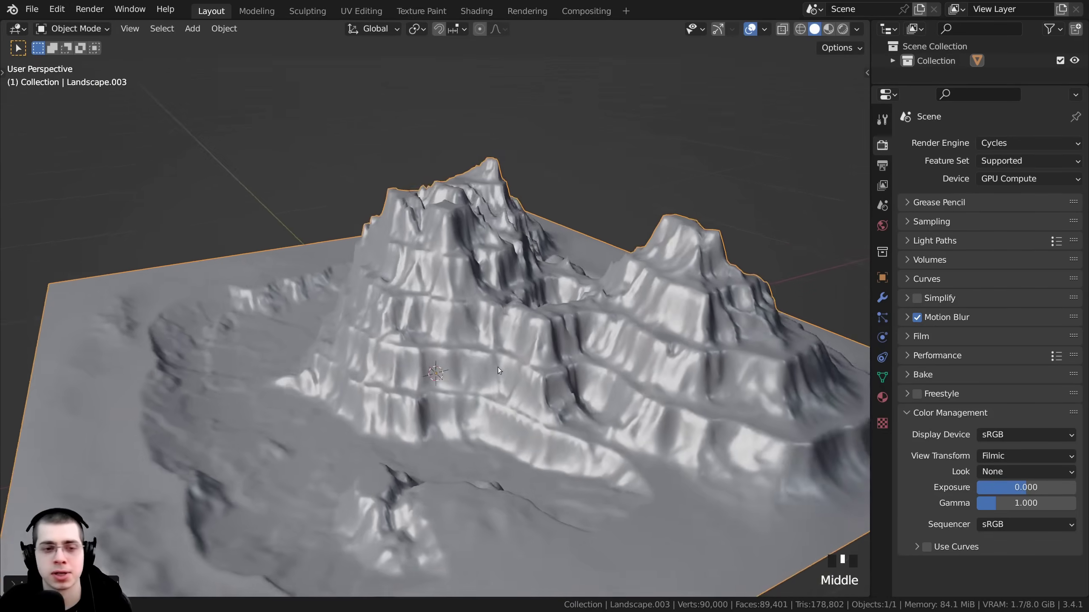
scroll(498, 318, down, 2)
middle_drag(499, 318, 580, 357)
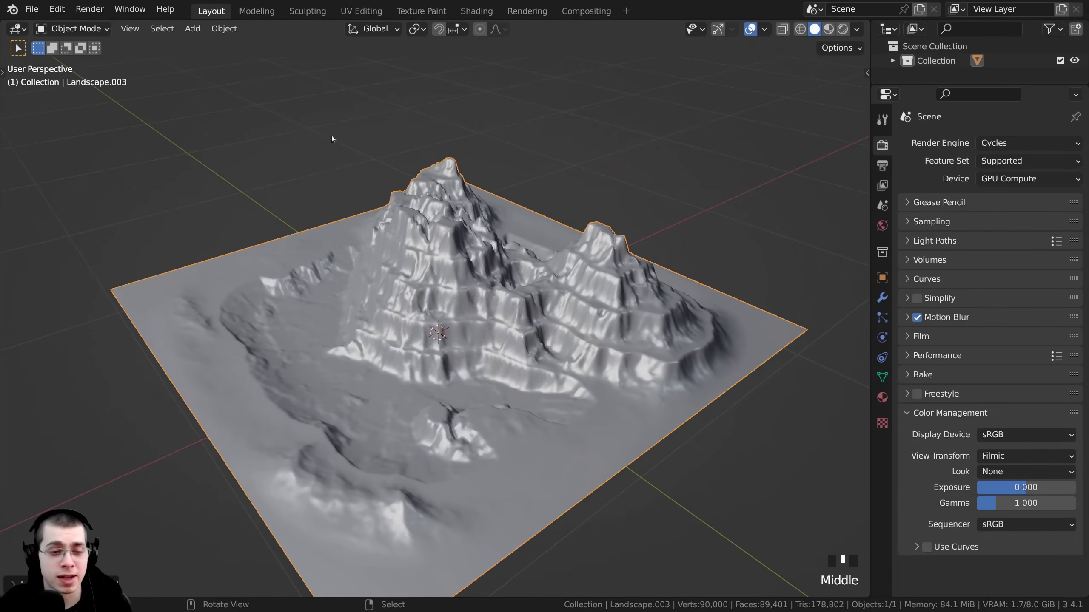
click(32, 12)
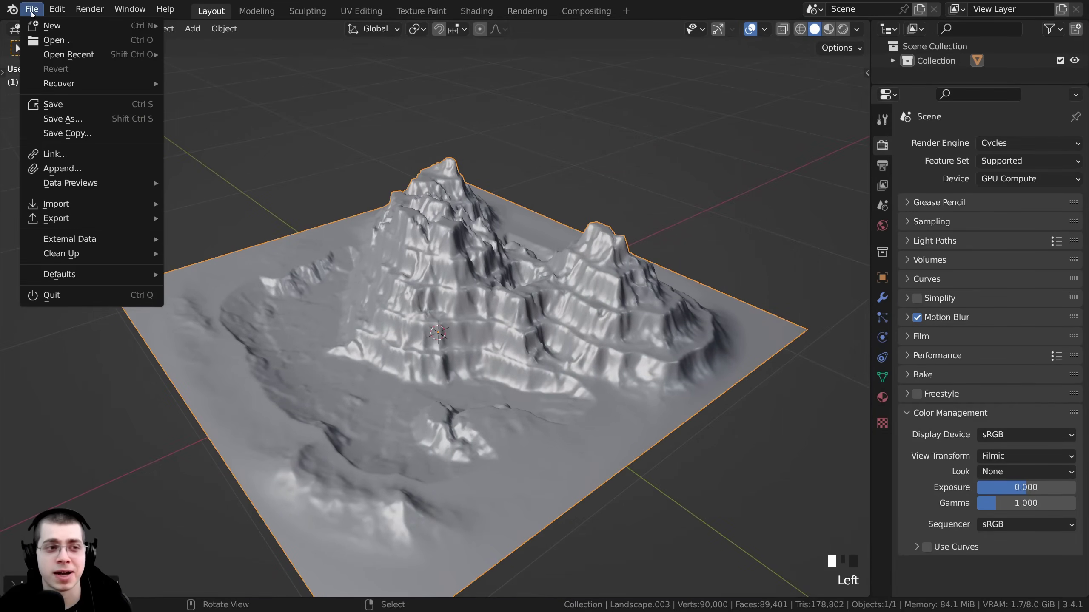
Step: Save the scene as Rocky Mountain.blend in Tutorial Files, then orbit to review the terrain
click(79, 119)
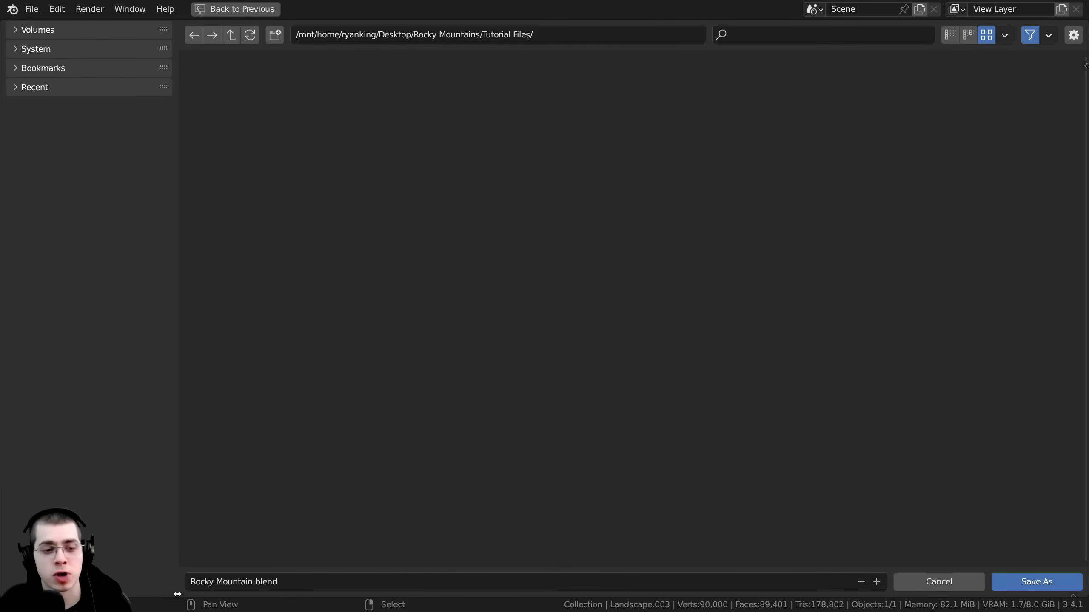
click(1035, 584)
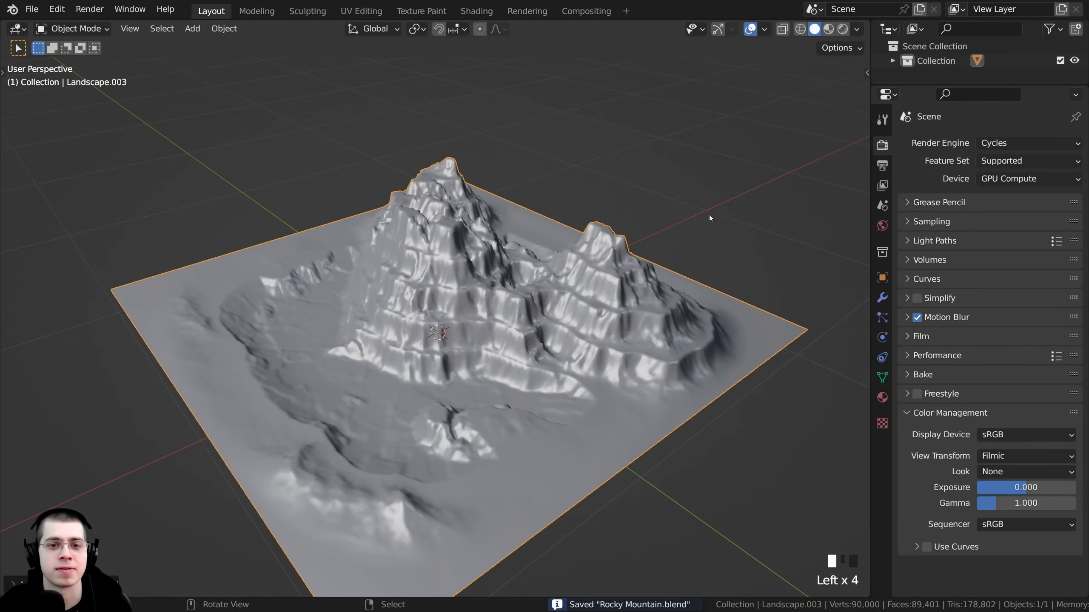
middle_drag(710, 218, 602, 175)
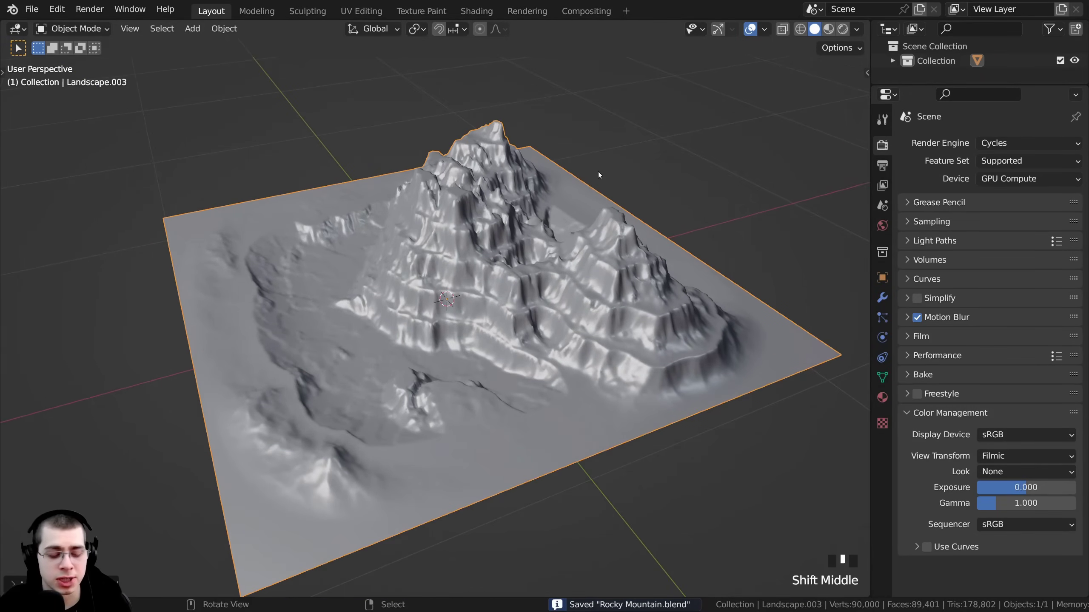
middle_drag(490, 315, 461, 364)
scroll(507, 253, down, 2)
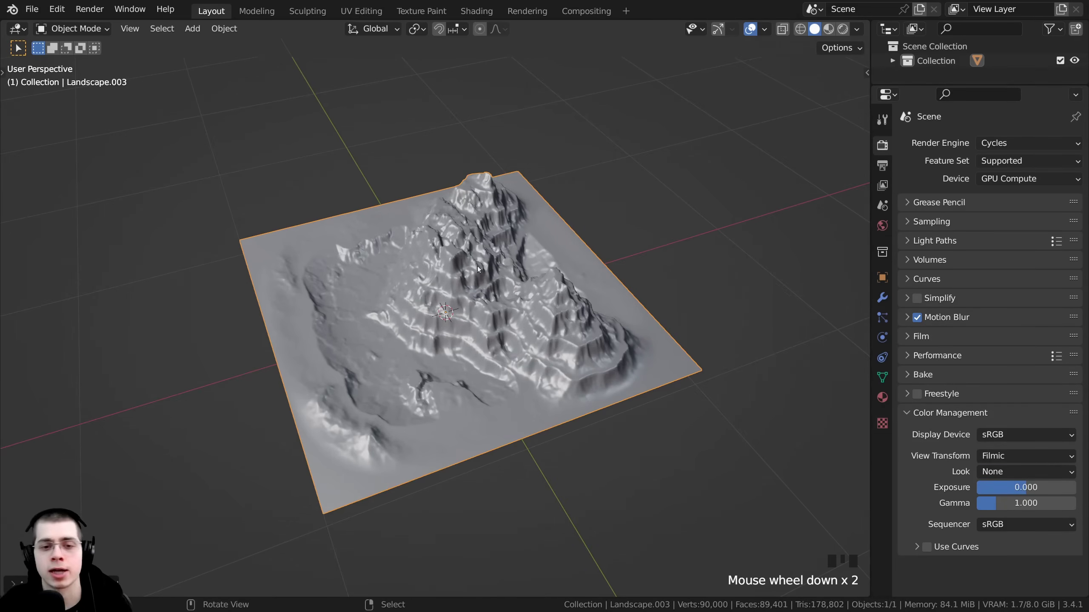
middle_drag(465, 274, 427, 276)
scroll(428, 275, down, 3)
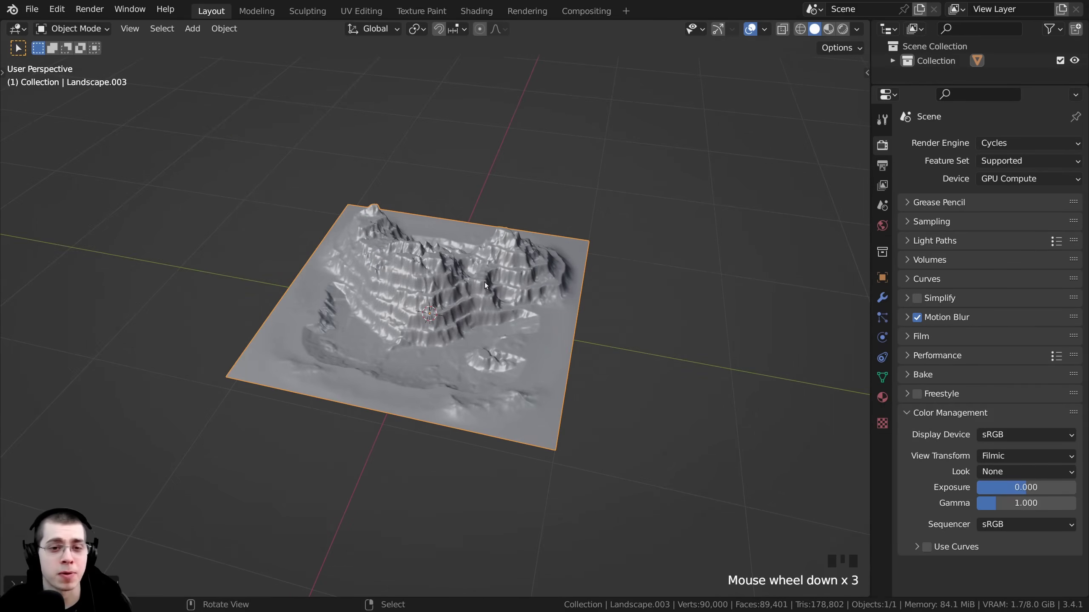
scroll(461, 211, up, 2)
middle_drag(479, 317, 452, 191)
key(shift+a)
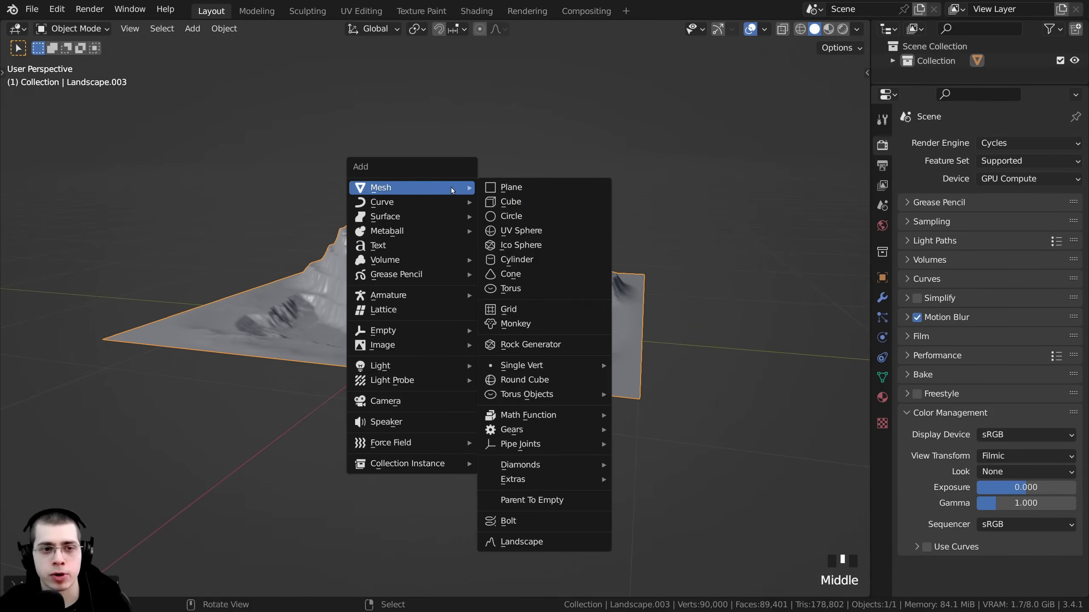
click(511, 201)
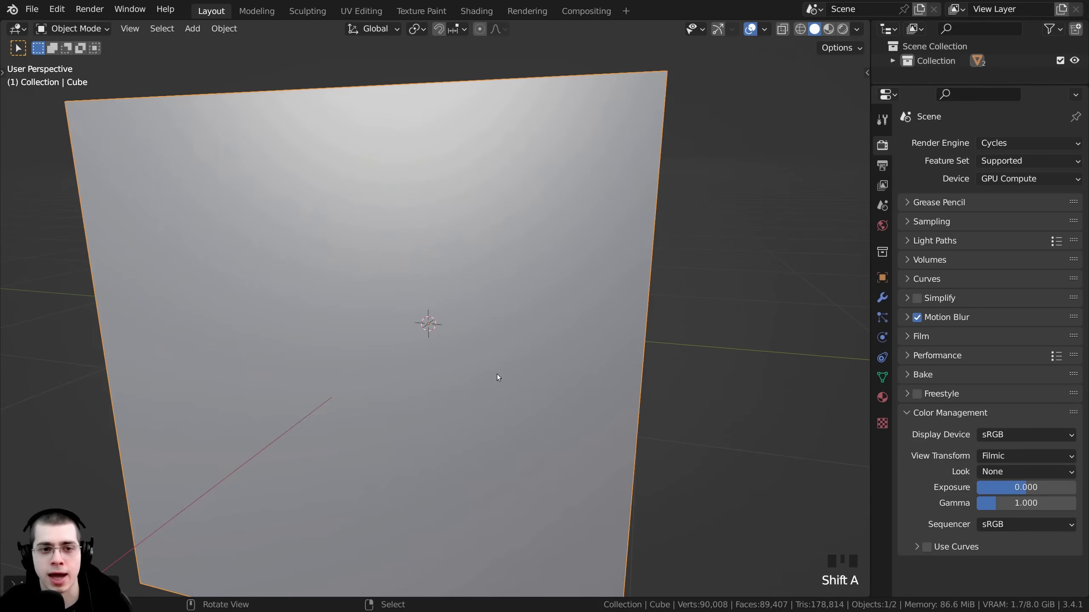
scroll(503, 377, down, 3)
middle_drag(509, 380, 500, 240)
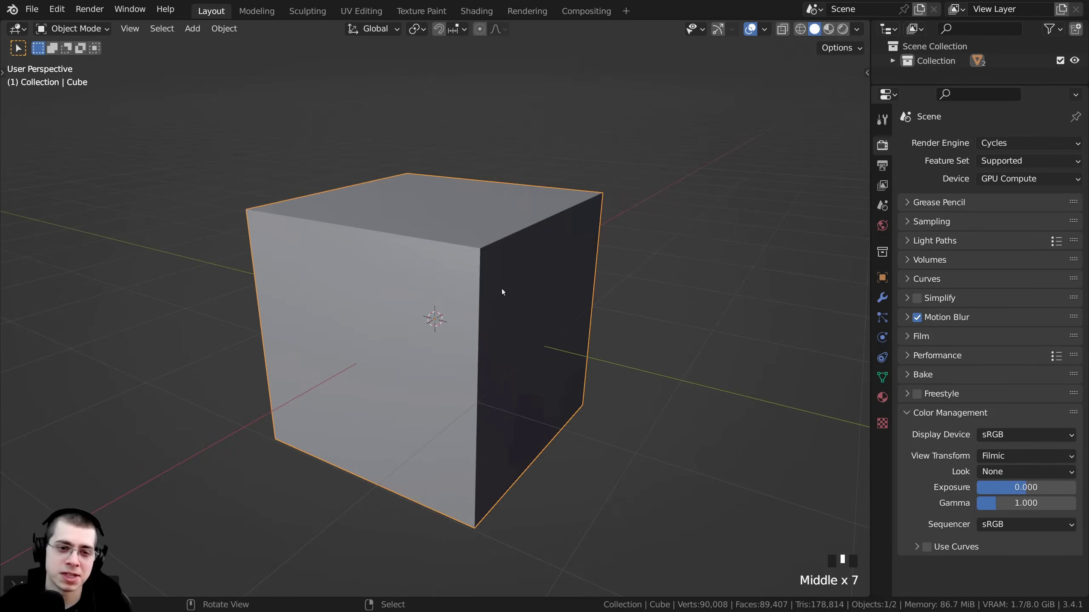
middle_drag(502, 291, 462, 260)
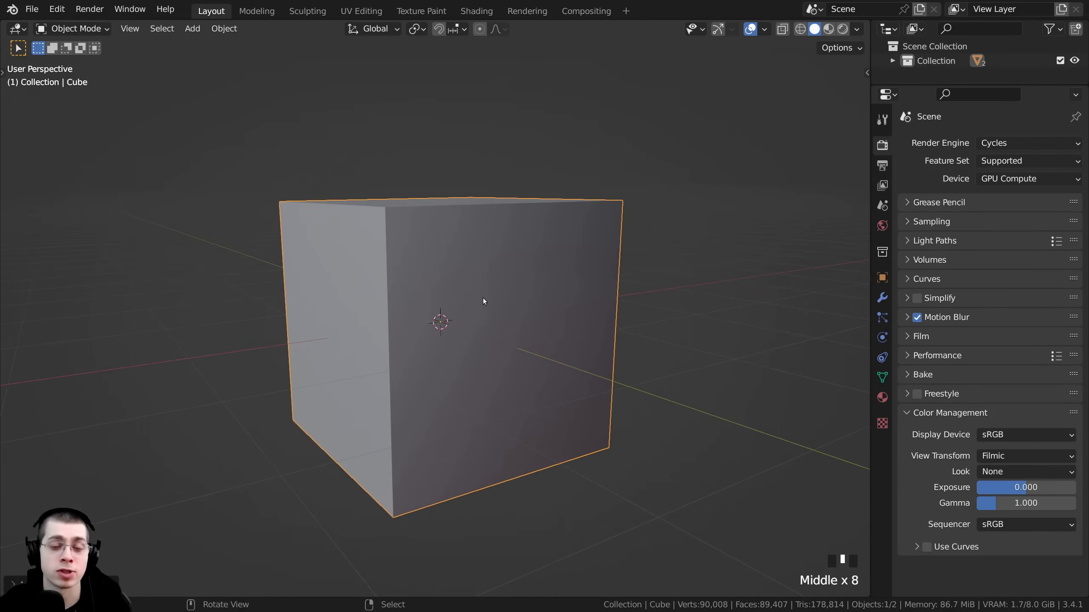
middle_drag(483, 298, 503, 318)
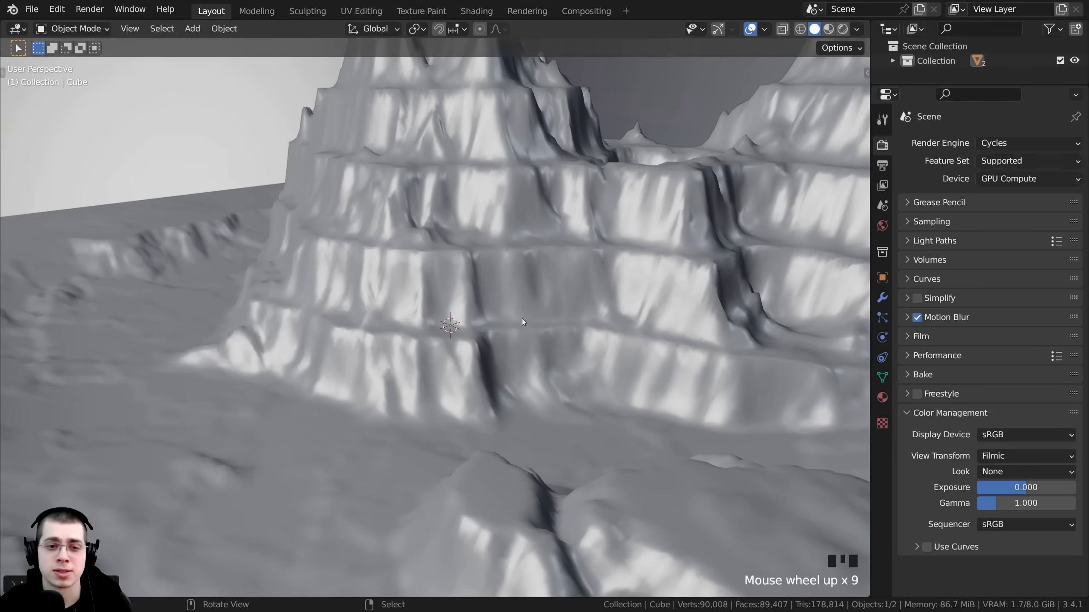
scroll(439, 239, down, 2)
middle_drag(439, 238, 446, 264)
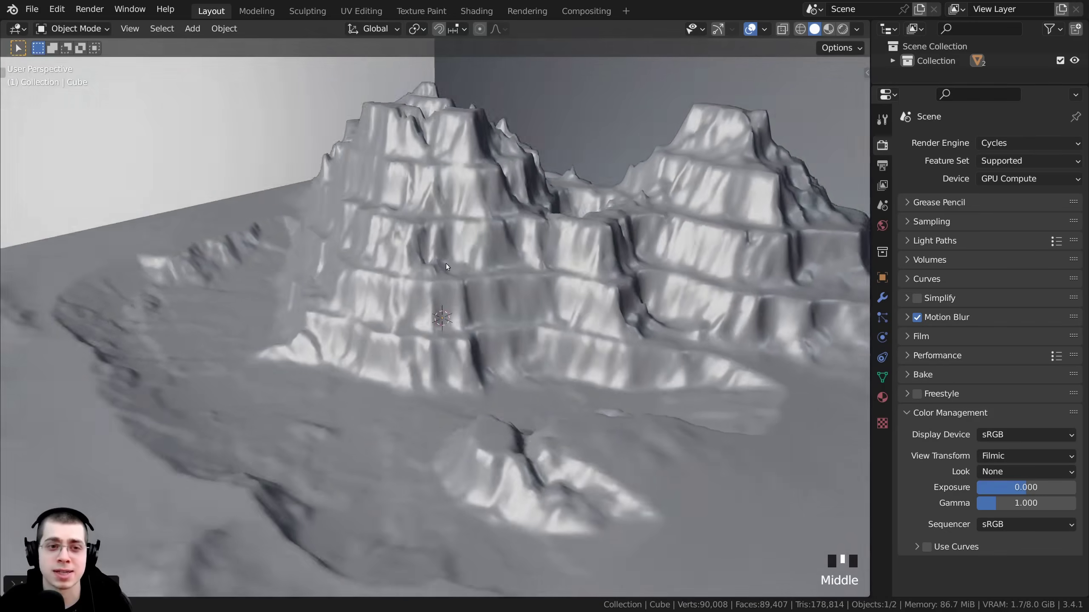
scroll(441, 254, down, 3)
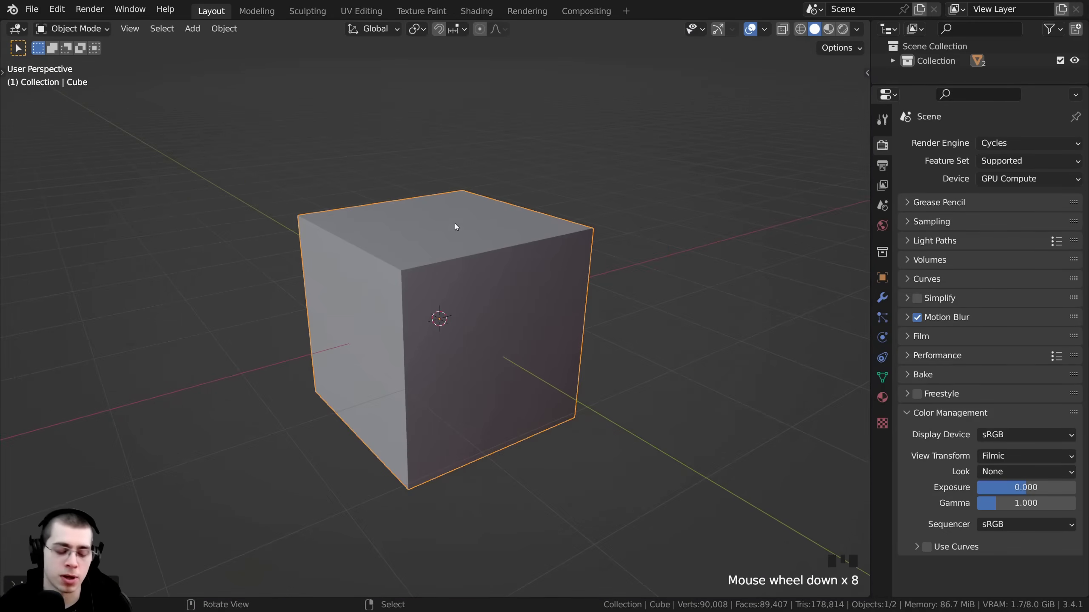
middle_drag(455, 227, 465, 227)
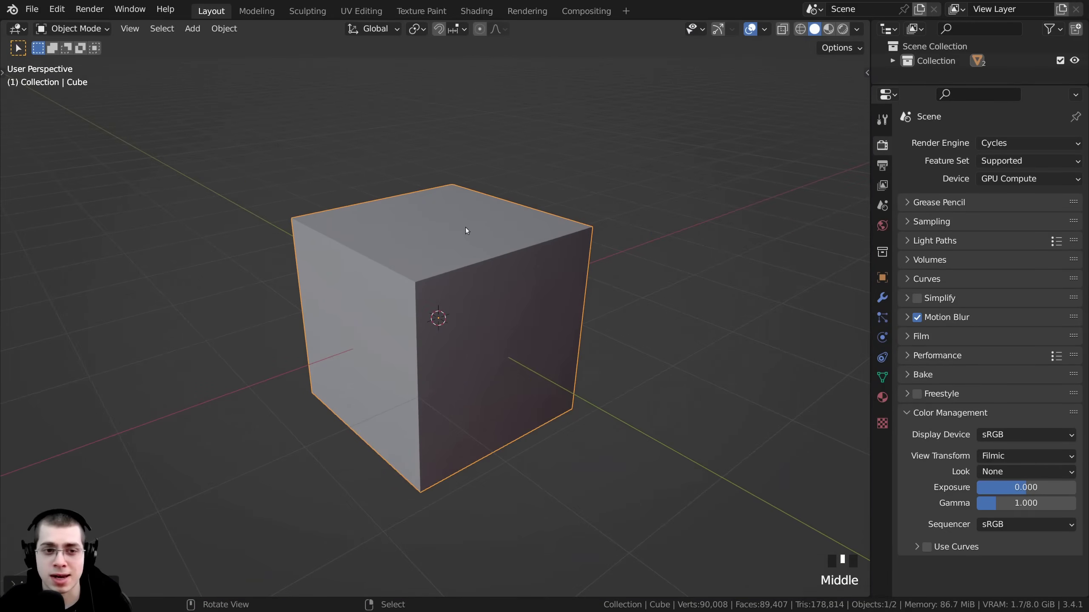
key(x)
click(402, 228)
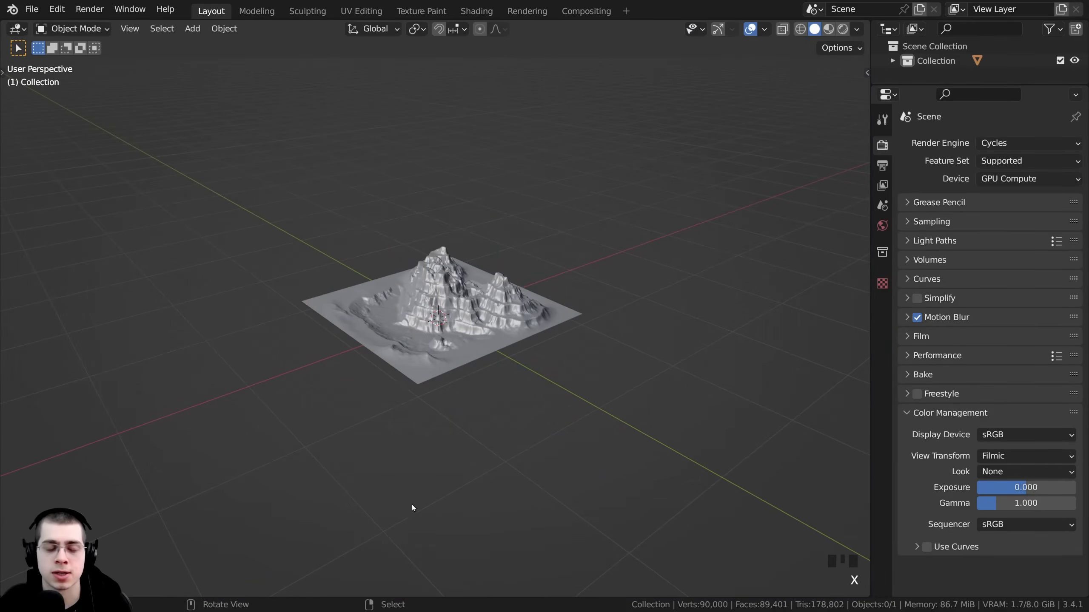
right_click(453, 339)
middle_drag(454, 337, 500, 387)
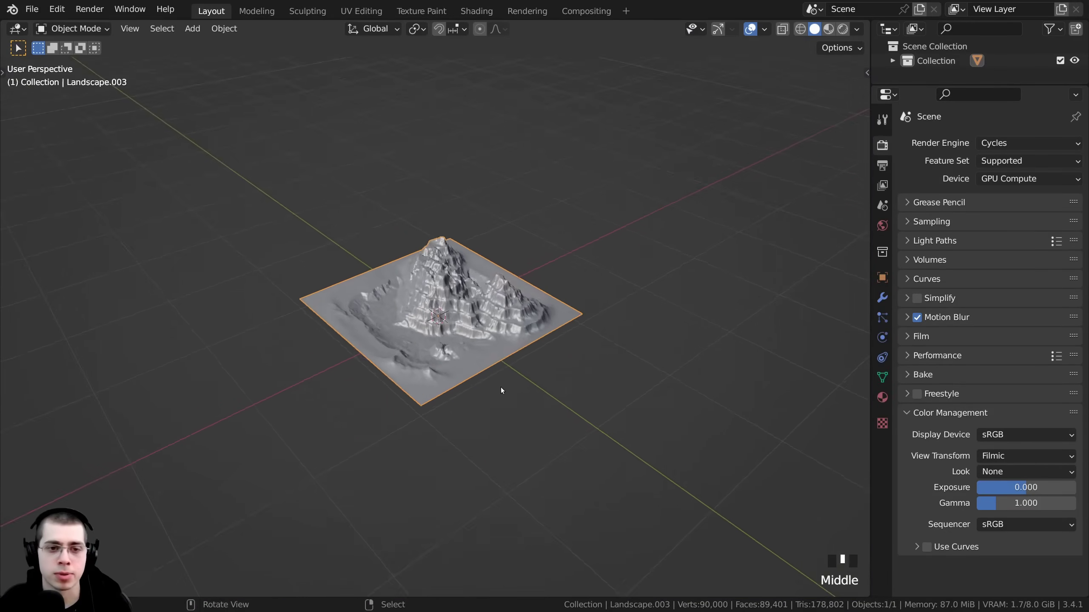
scroll(501, 385, down, 1)
Step: Scale Landscape.003 up by 20 and bring up the Ctrl+A Apply transforms menu
key(s)
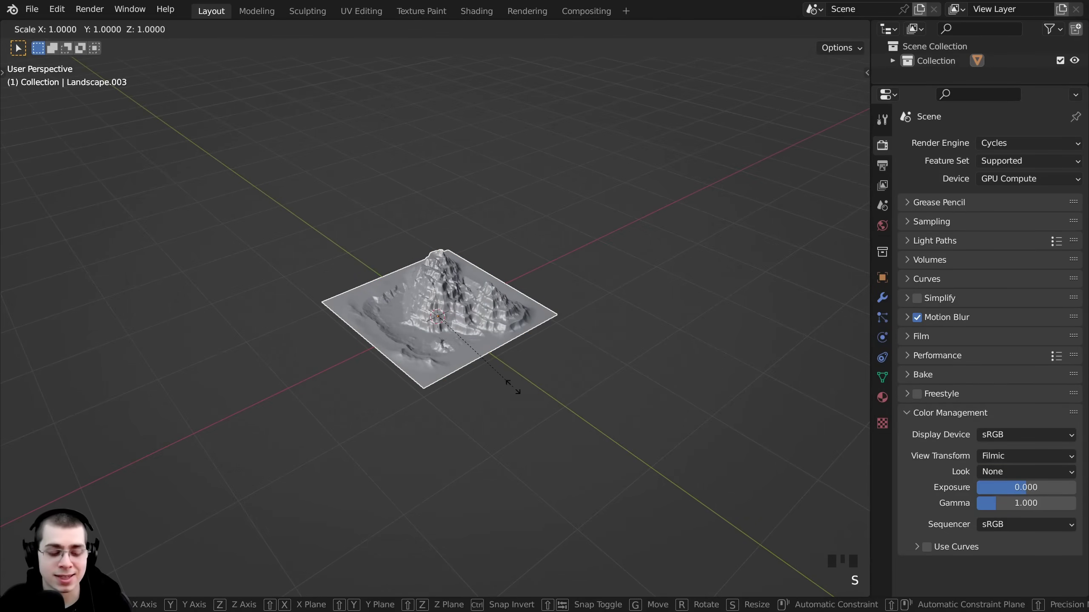
text(20)
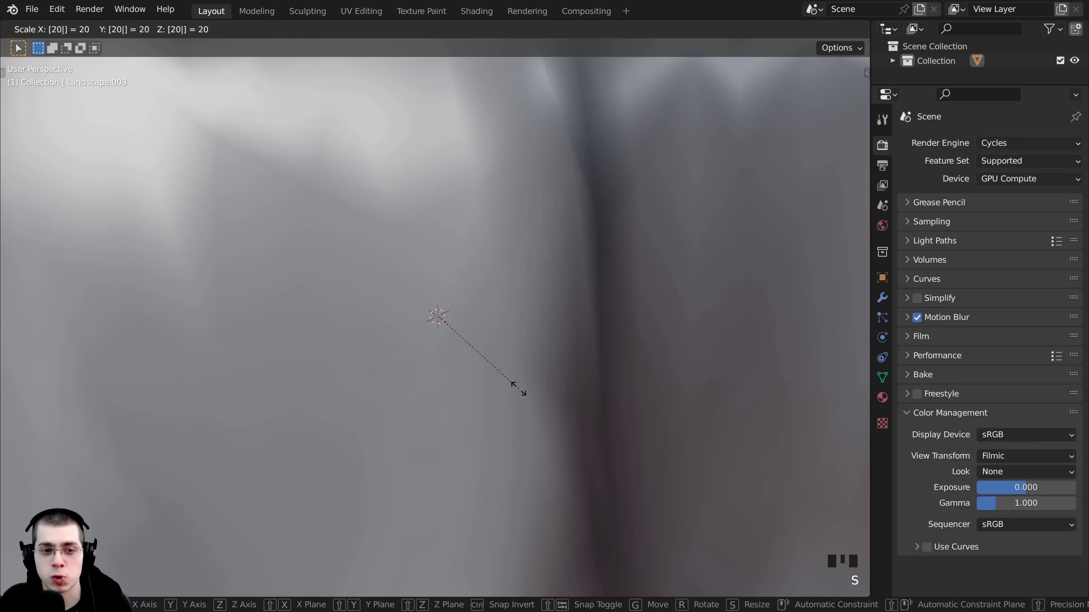
key(Return)
scroll(616, 362, down, 9)
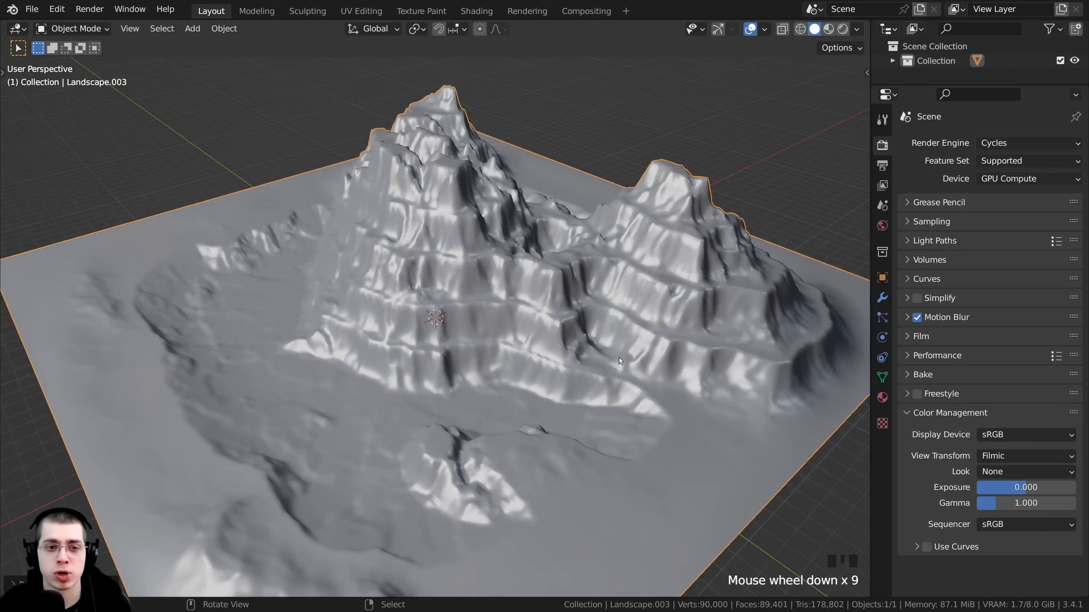
middle_drag(619, 357, 507, 258)
scroll(504, 315, down, 2)
middle_drag(522, 364, 448, 221)
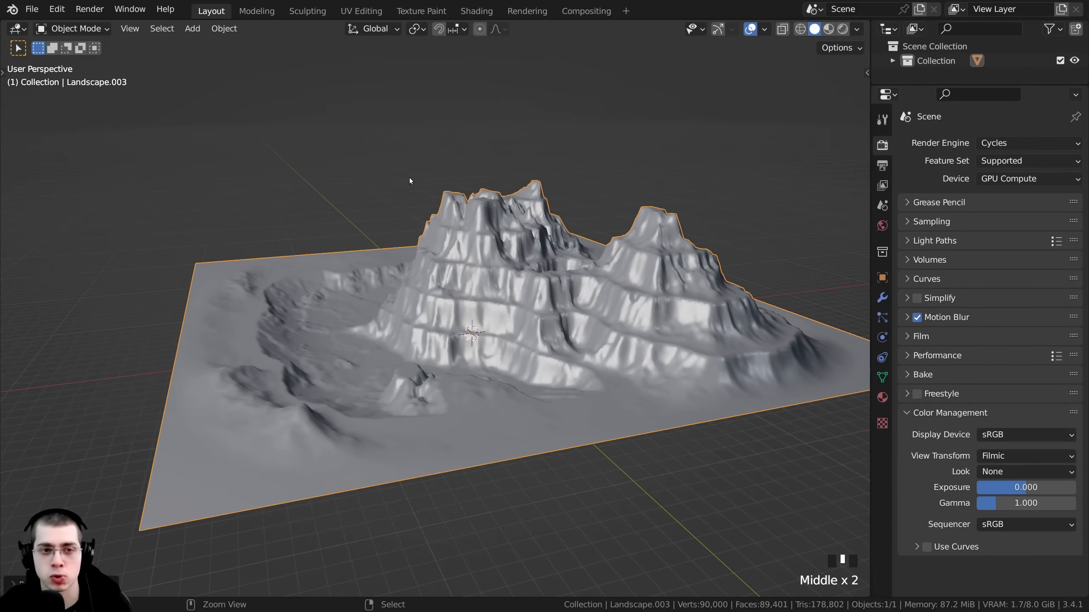
key(ctrl+a)
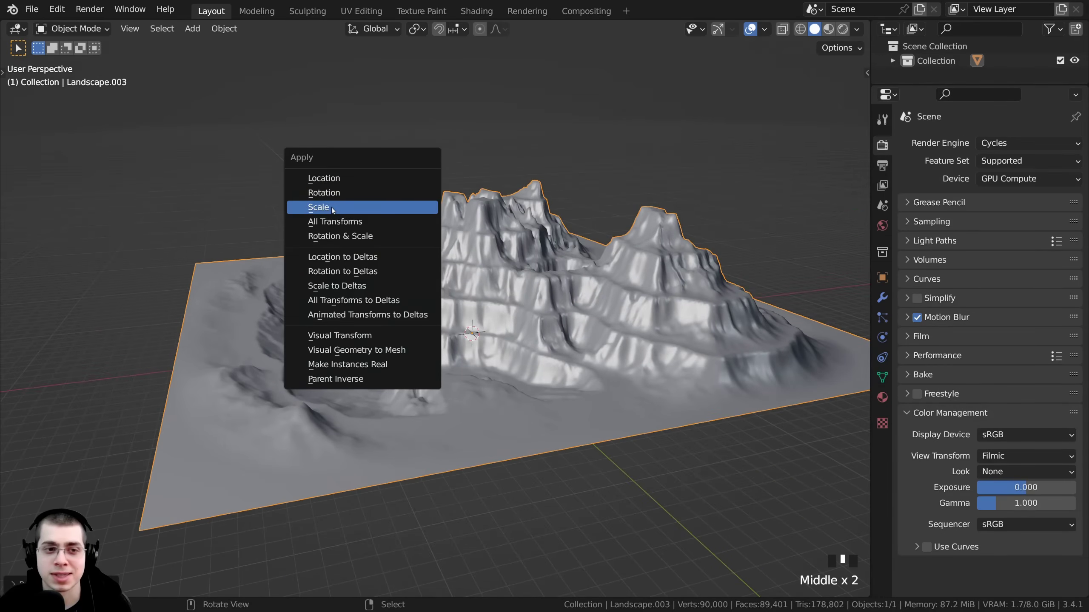
Step: Apply All Transforms to the Landscape.003 terrain
middle_drag(332, 209, 494, 442)
scroll(456, 308, up, 3)
key(ctrl+a)
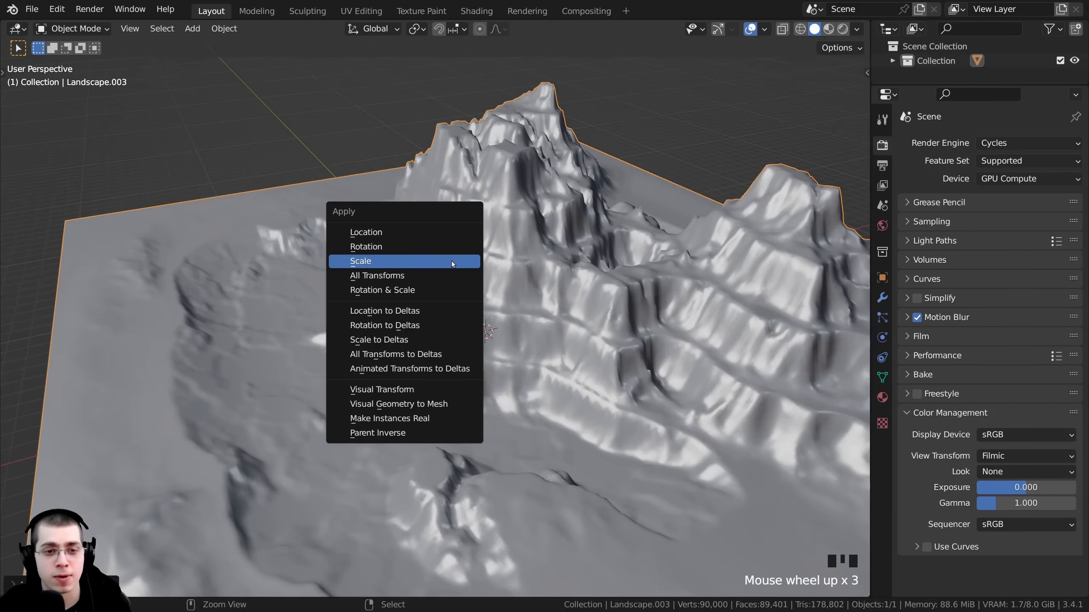
click(371, 275)
scroll(207, 281, down, 3)
Step: Inspect the terrain from a low side view, then hide Landscape.003
middle_drag(208, 281, 662, 181)
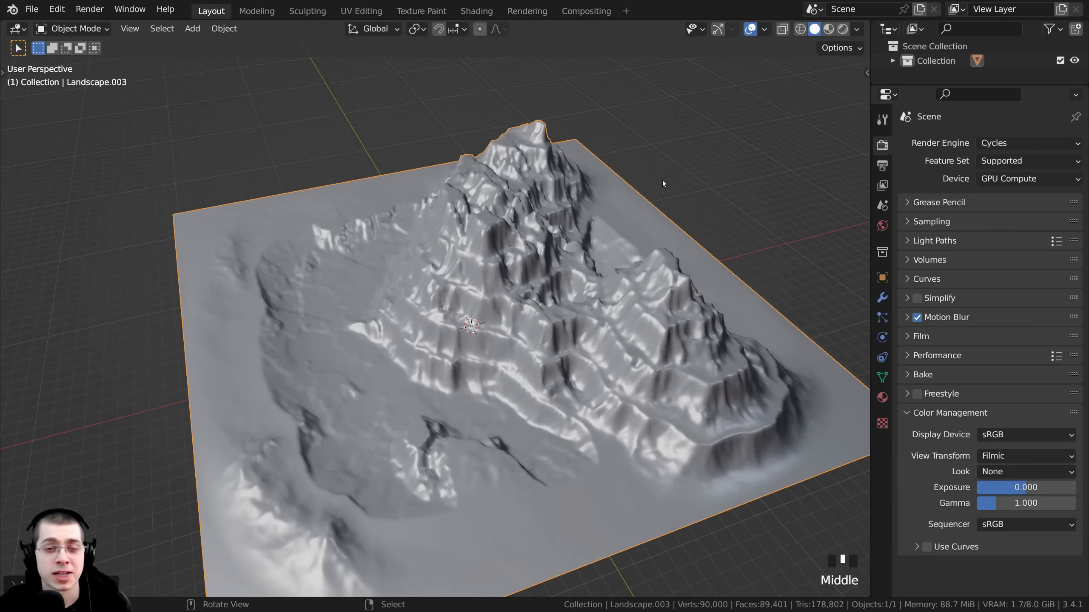
scroll(654, 178, down, 1)
scroll(625, 199, down, 2)
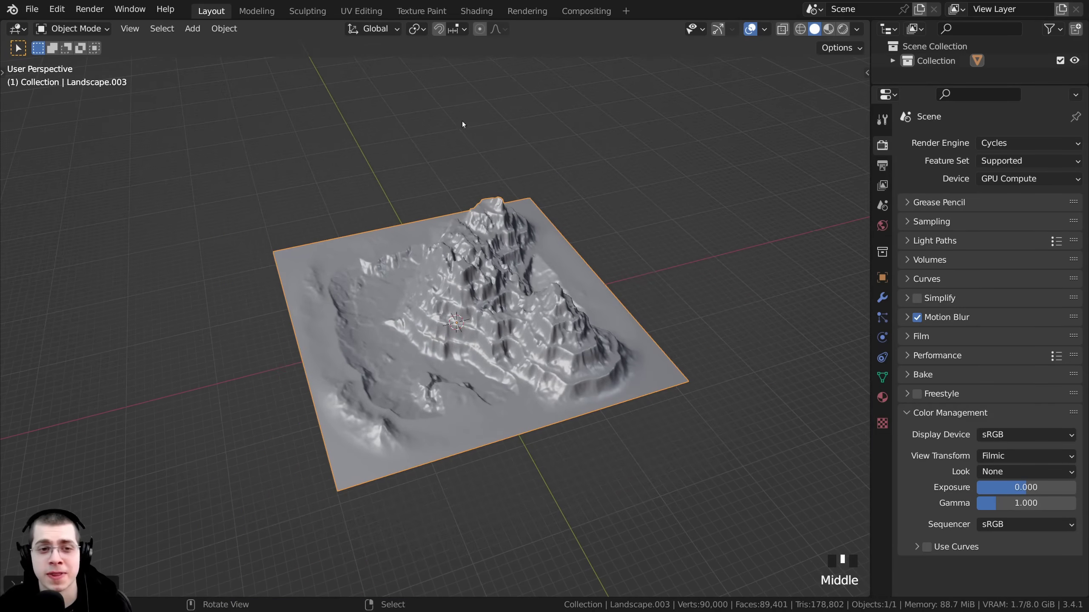
scroll(405, 113, up, 2)
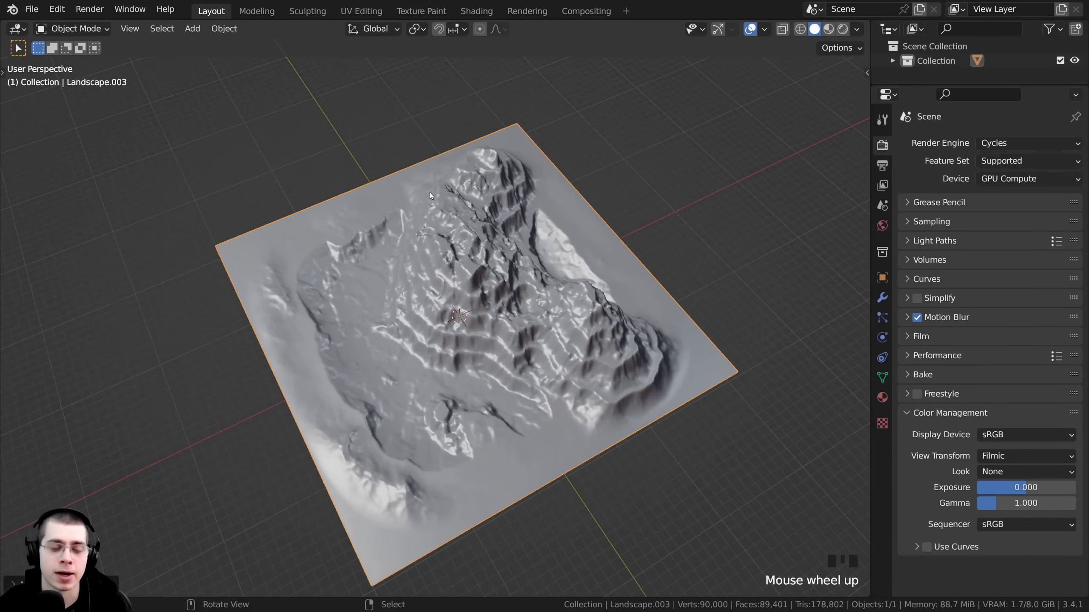
middle_drag(613, 349, 383, 272)
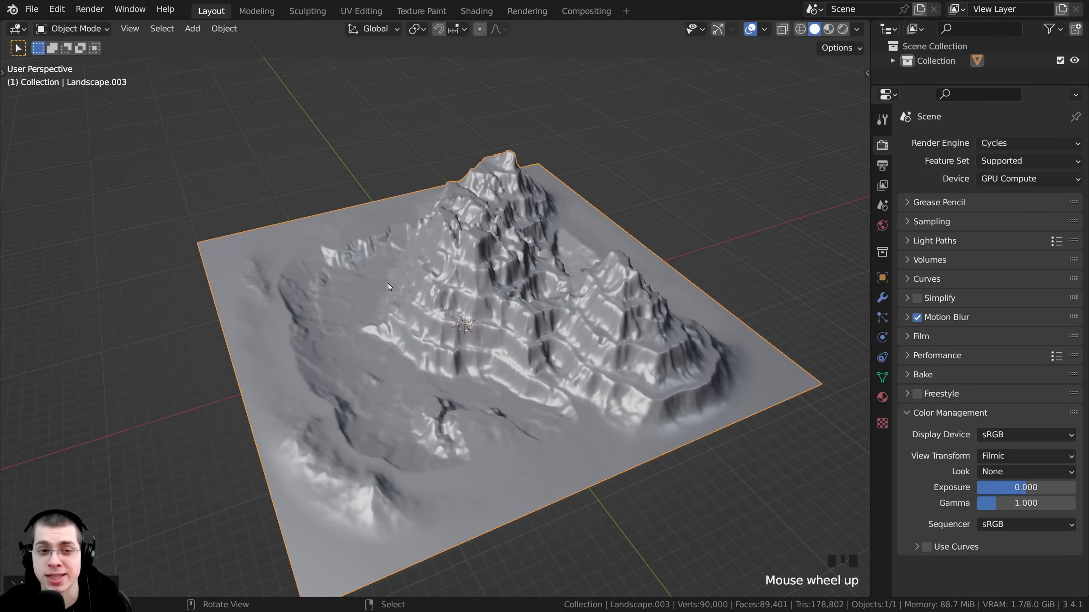
key(h)
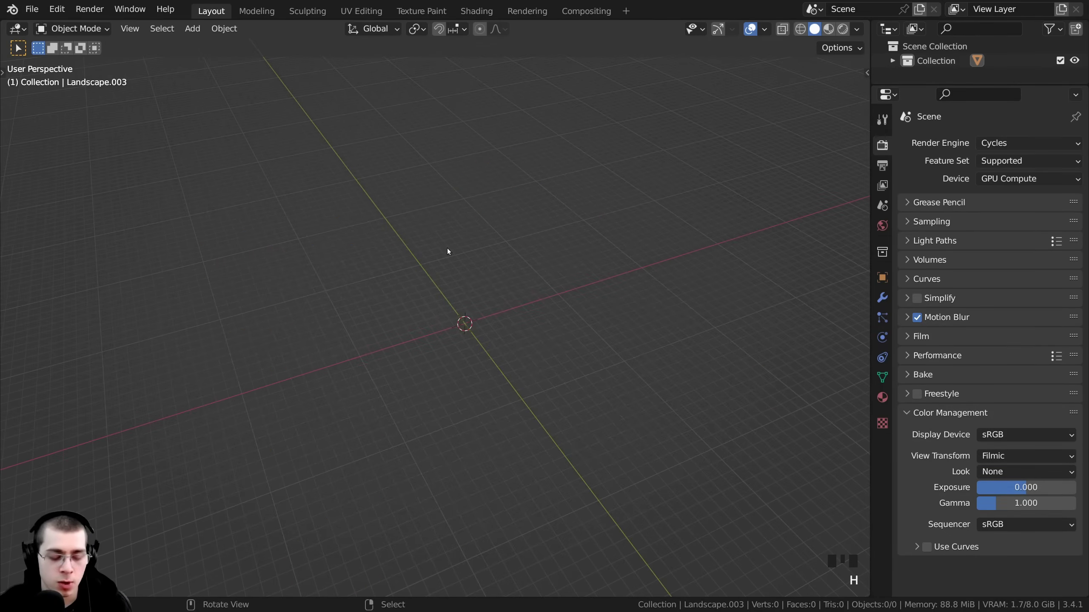
Step: Briefly unhide the terrain with Alt+H, then hide it again
key(alt+h)
right_click(492, 272)
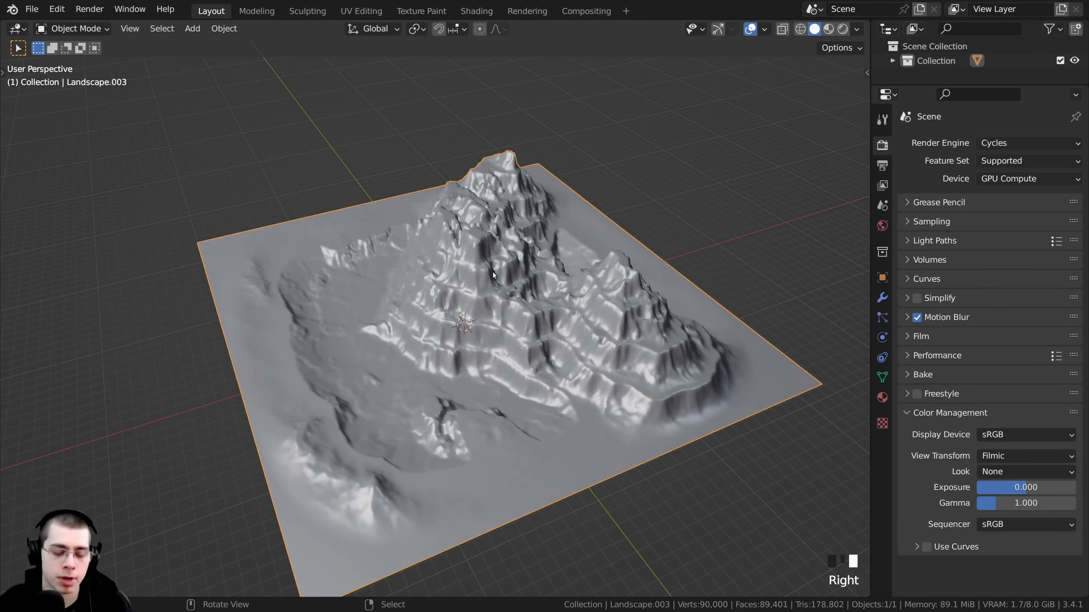
key(h)
middle_drag(457, 209, 420, 179)
scroll(449, 170, up, 2)
Step: Add a new Landscape mesh, frame it, and expand its Another Noise Tool settings
key(shift+a)
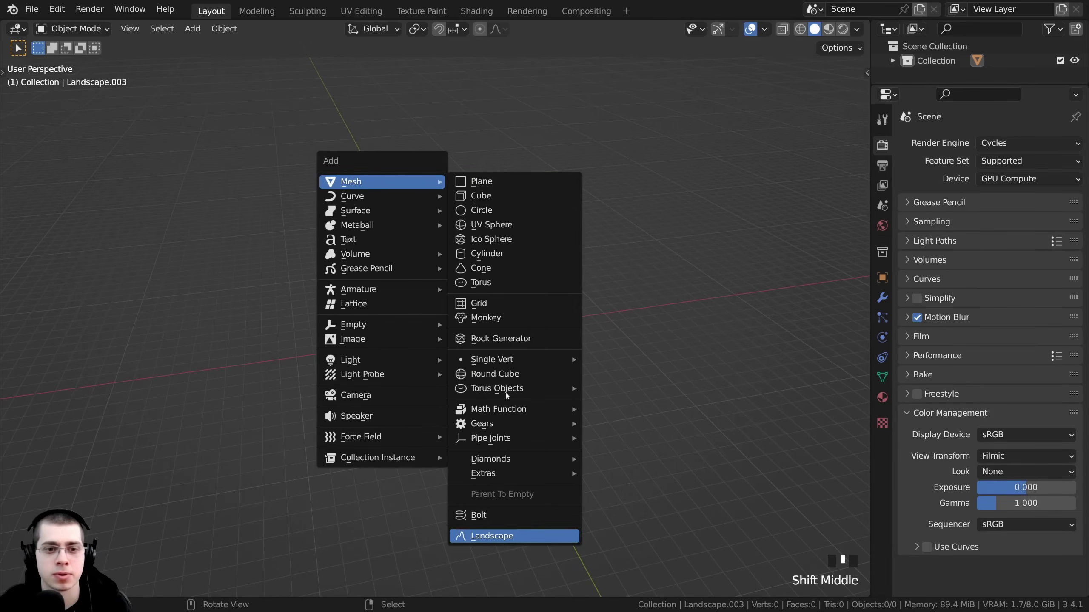
scroll(507, 291, down, 10)
key(KP_Decimal)
middle_drag(507, 290, 473, 295)
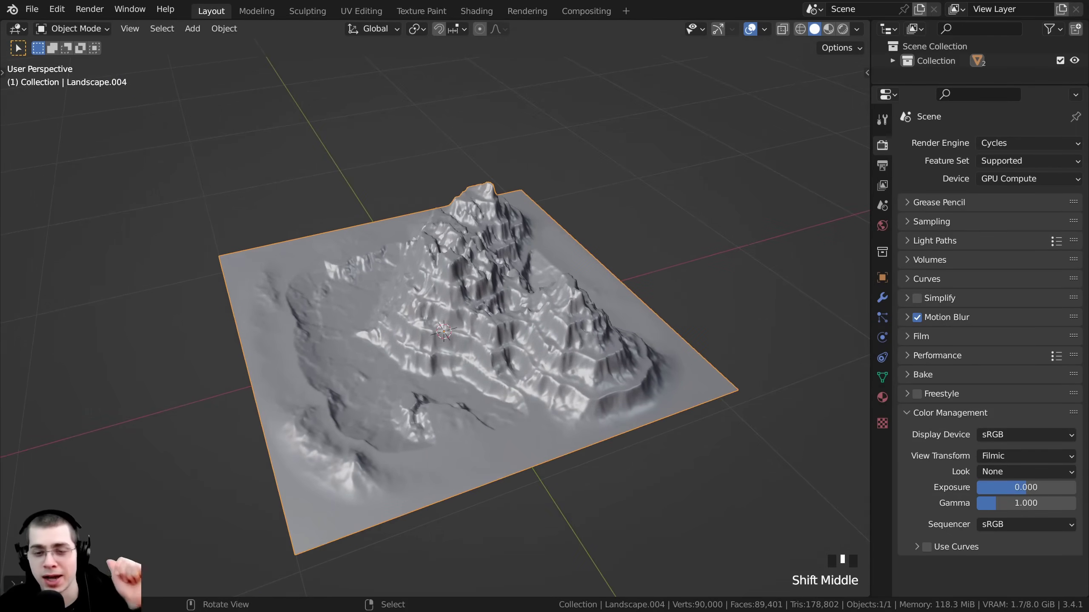
click(43, 583)
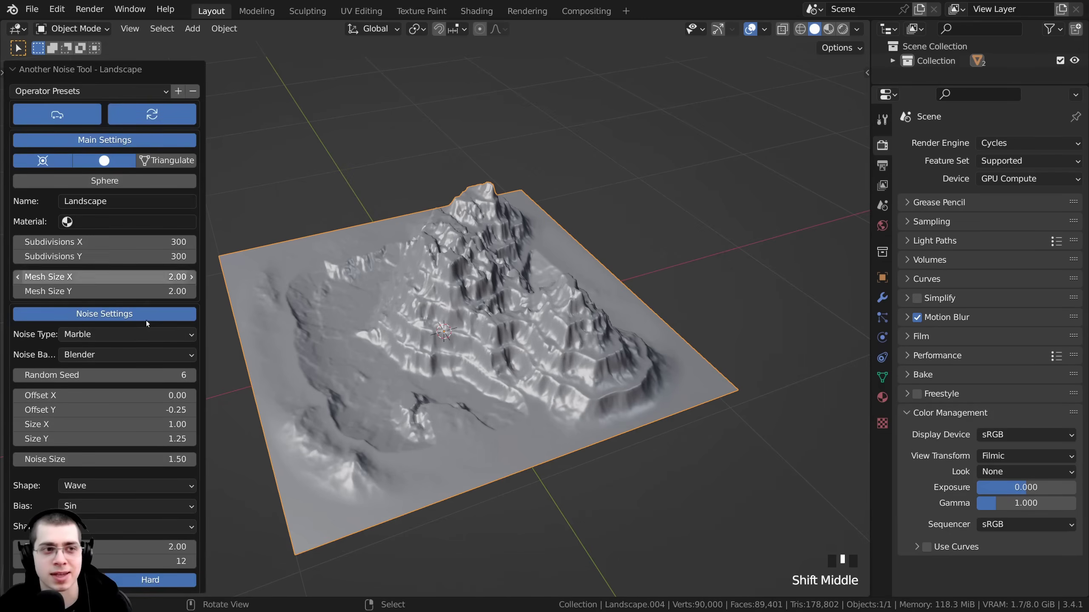
Step: Restore the landscape operator defaults and regenerate the Hetero Terrain mesh
middle_drag(505, 276, 446, 238)
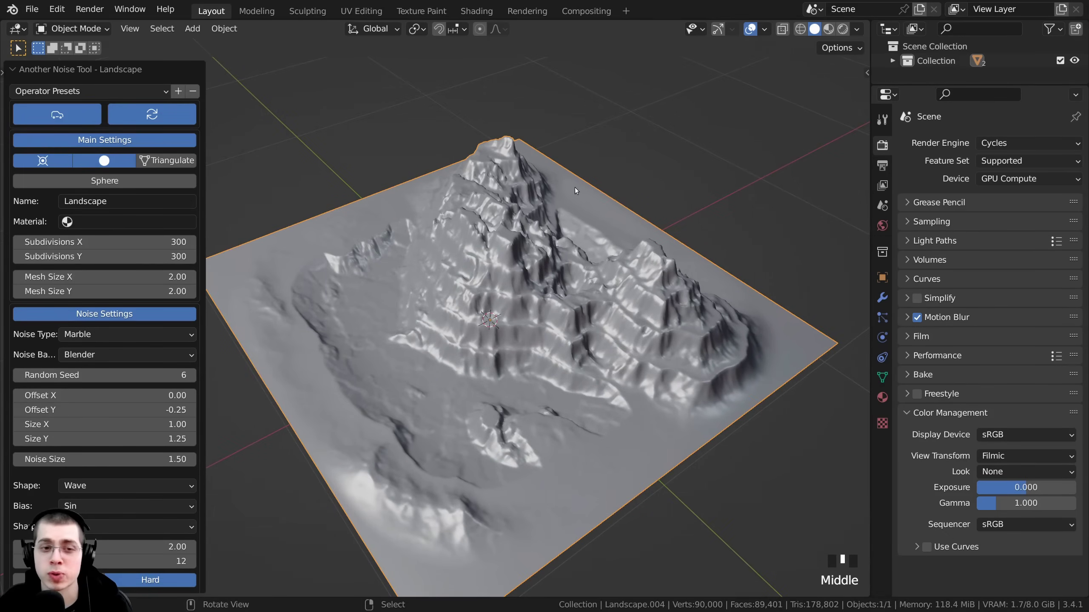
click(39, 91)
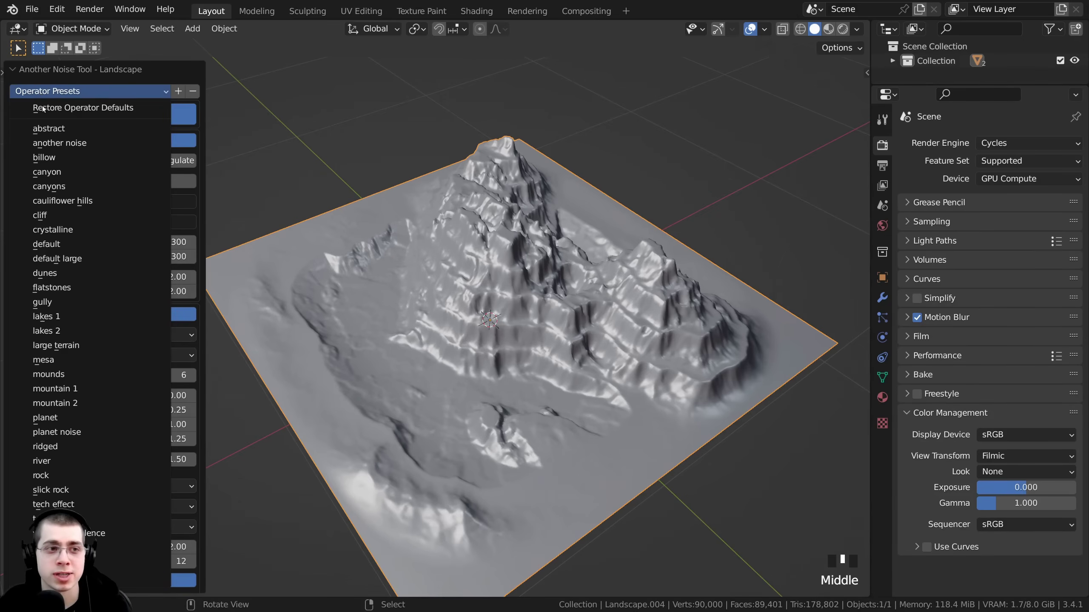
click(79, 109)
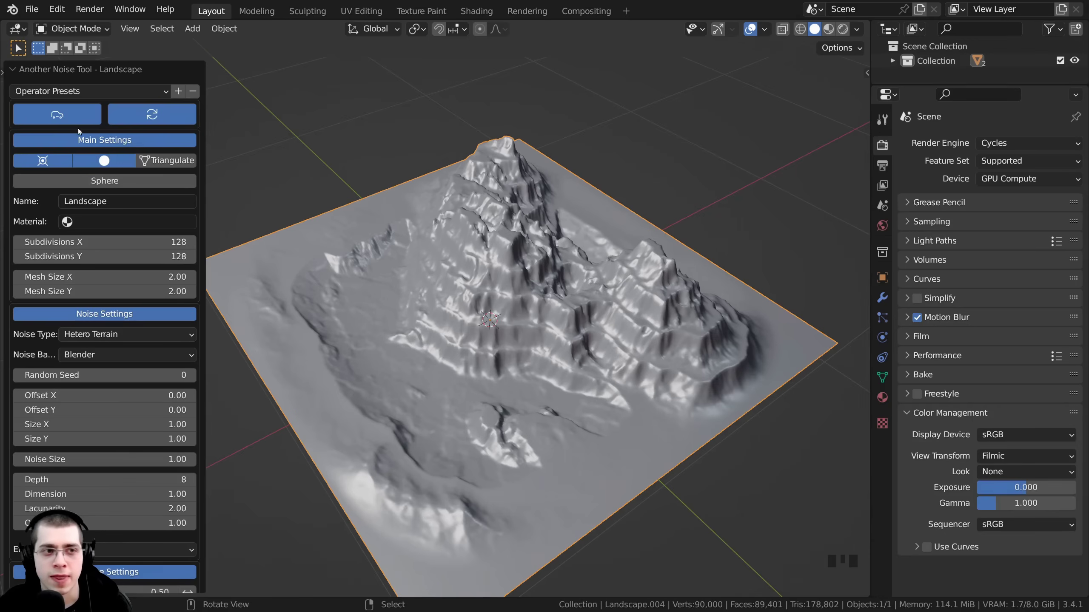
click(54, 119)
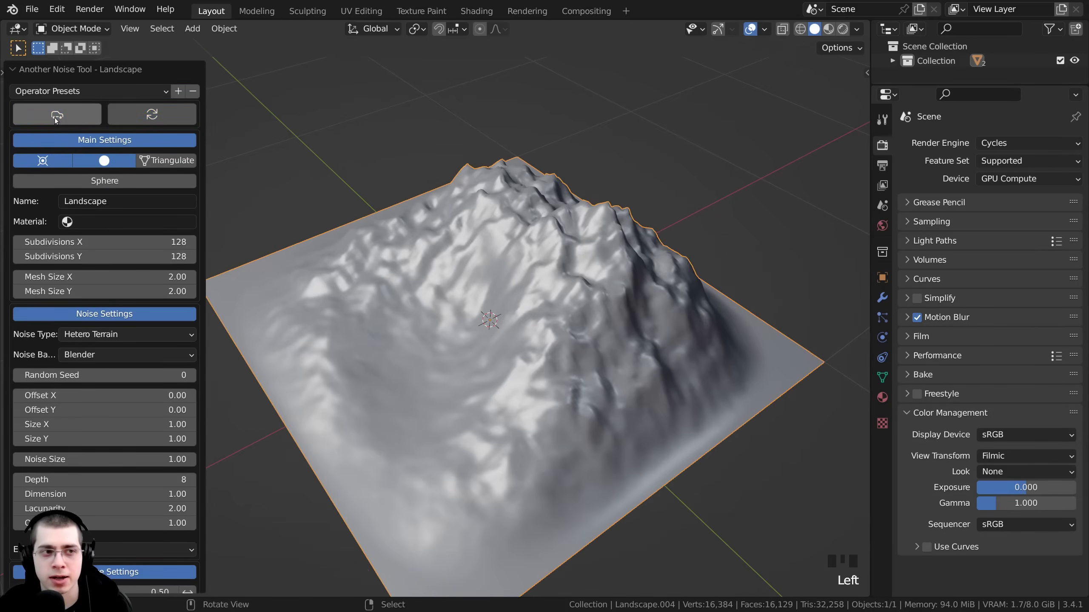
click(57, 119)
click(58, 118)
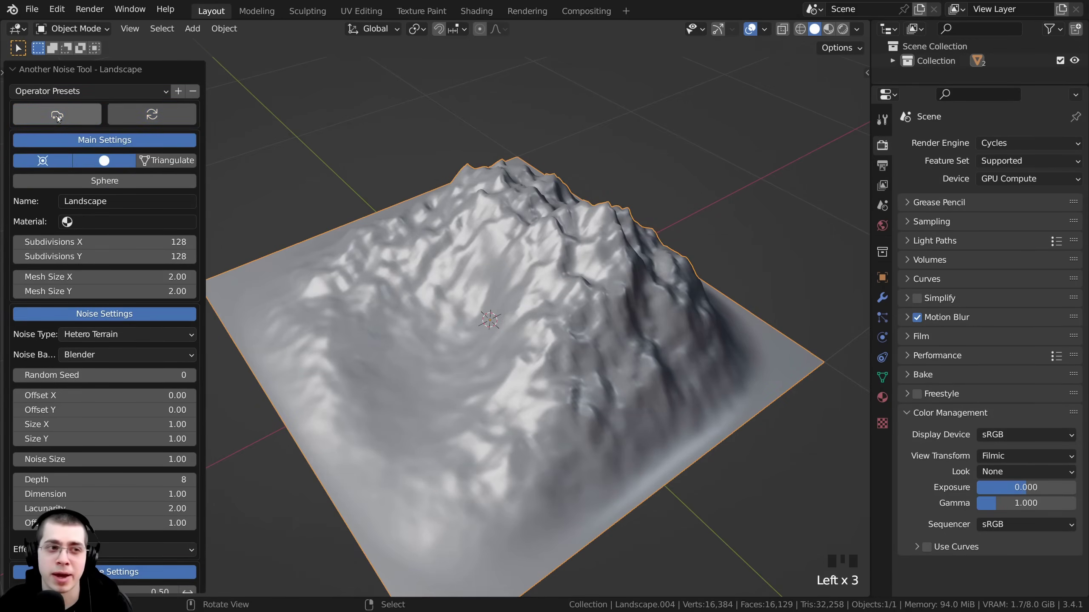
click(96, 116)
Step: Inspect the terrain and start stretching Mesh Size X toward about 4.7
middle_drag(517, 252, 609, 270)
scroll(547, 254, up, 3)
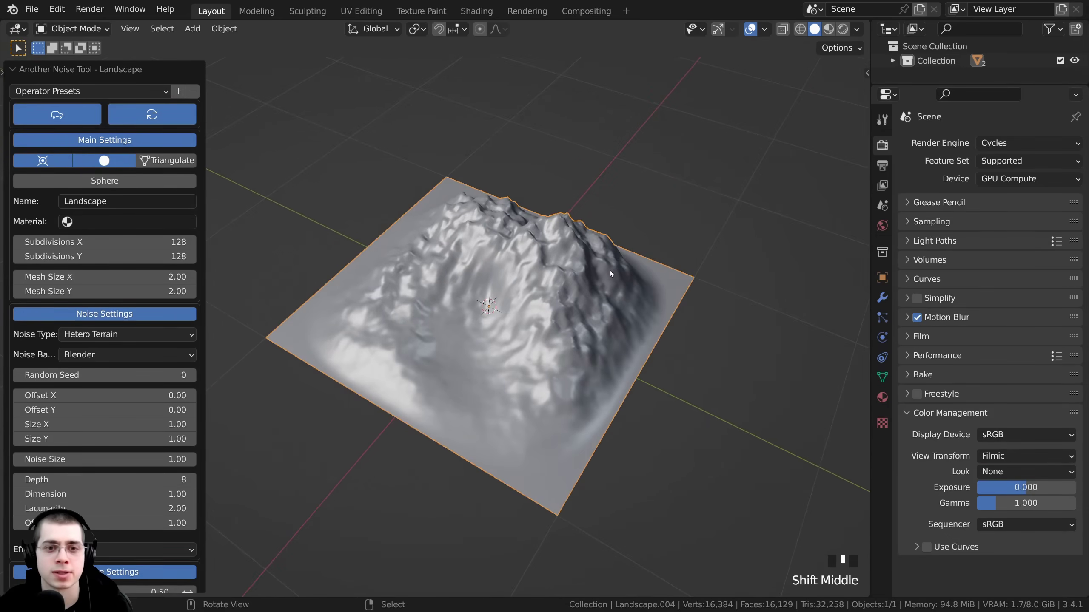
middle_drag(526, 329, 395, 254)
scroll(394, 255, down, 2)
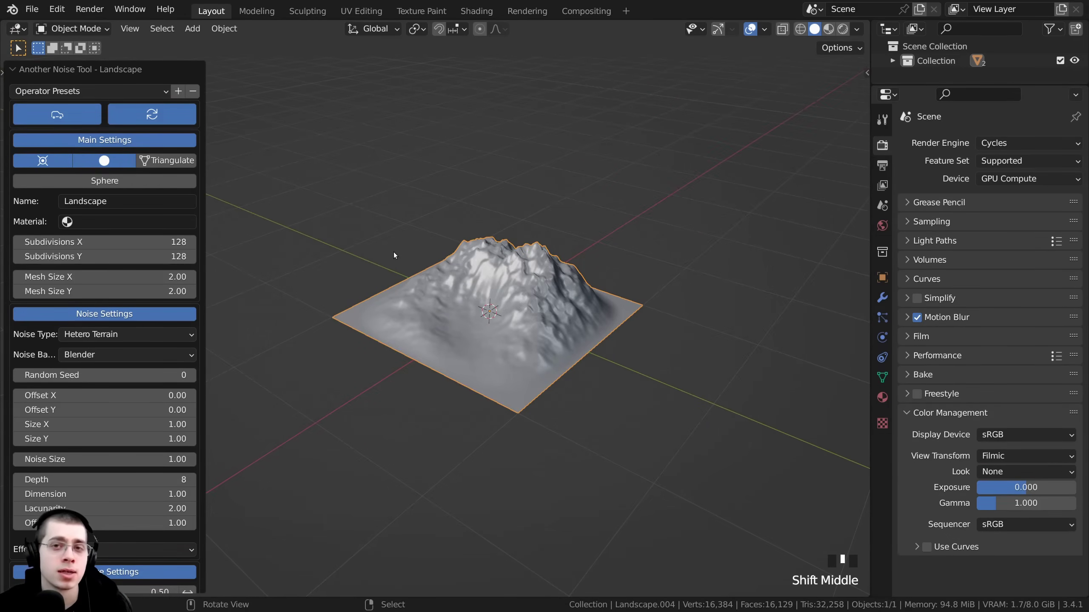
middle_drag(743, 380, 761, 378)
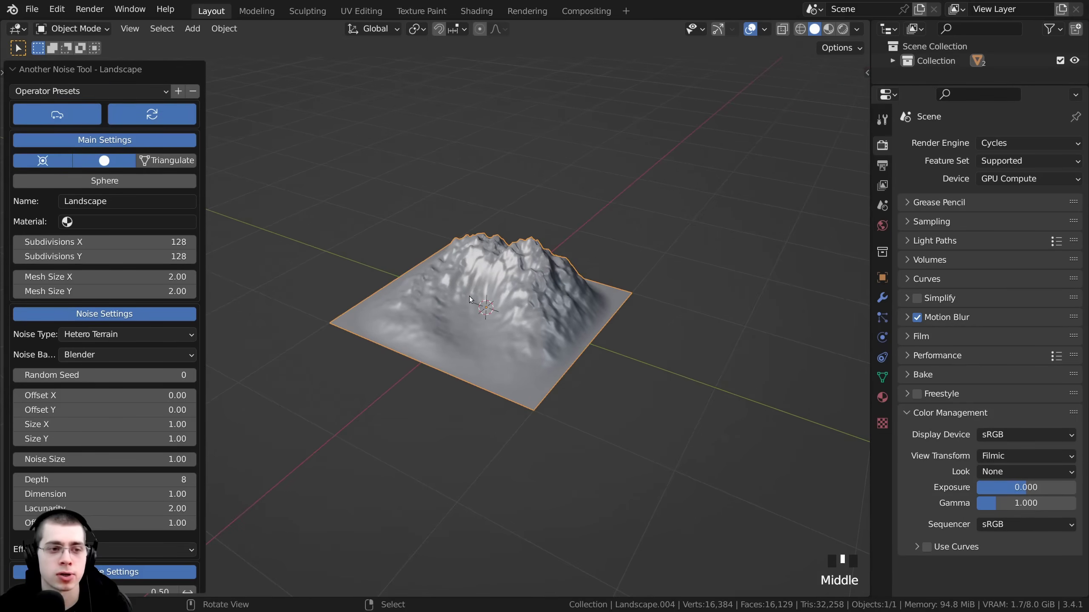
mouse_move(80, 277)
mouse_down()
mouse_move(308, 277)
mouse_move(80, 277)
mouse_up()
Step: Set Mesh Size X to 5.00 and look over the stretched terrain
click(80, 274)
text(5)
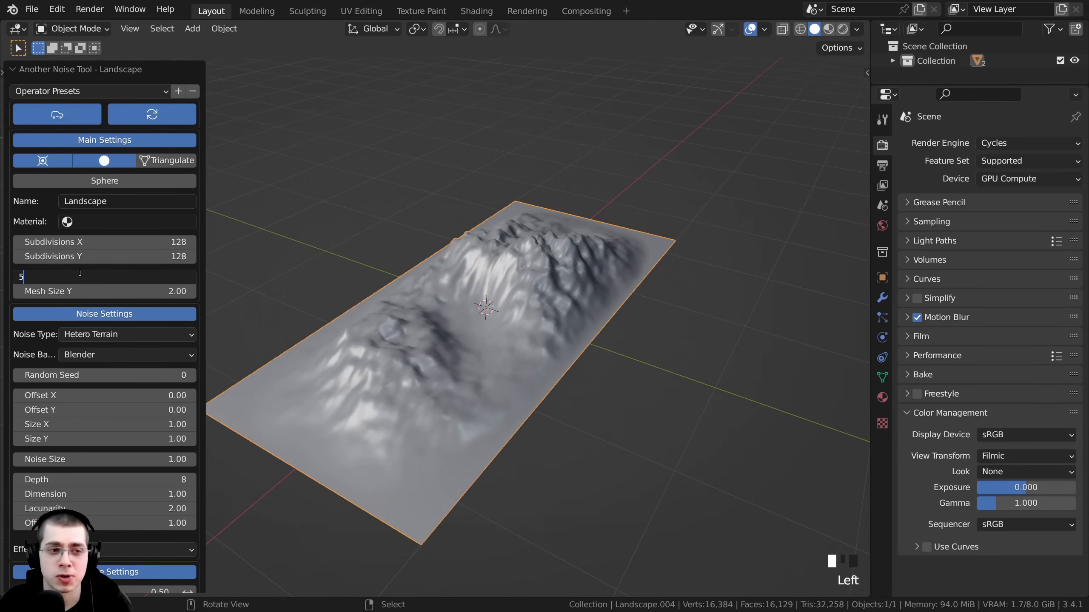
click(80, 274)
middle_drag(265, 301, 438, 360)
scroll(439, 343, down, 2)
scroll(407, 237, up, 4)
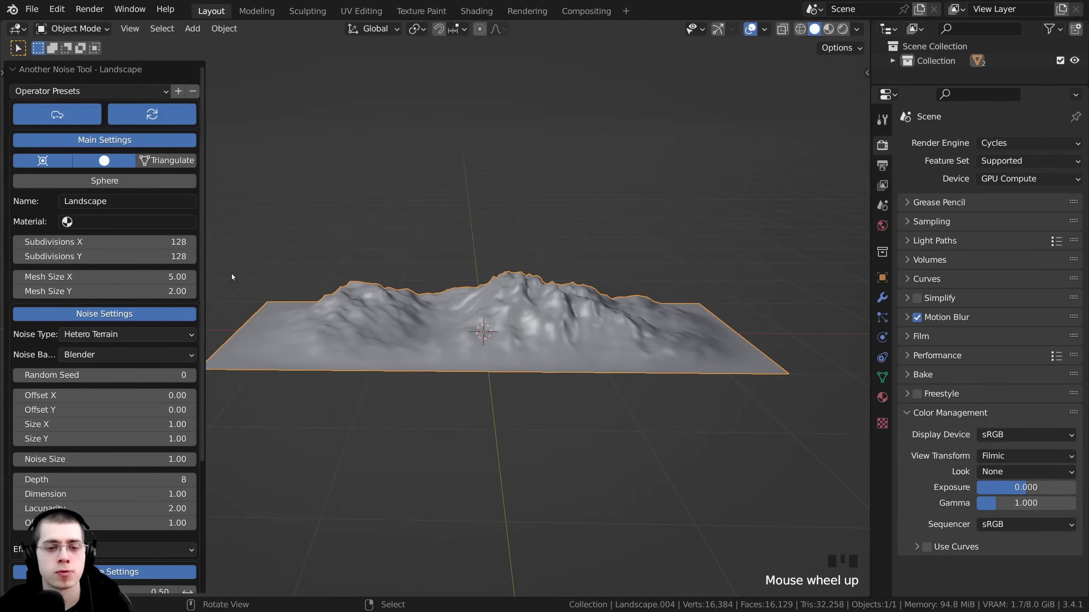
middle_drag(523, 287, 518, 282)
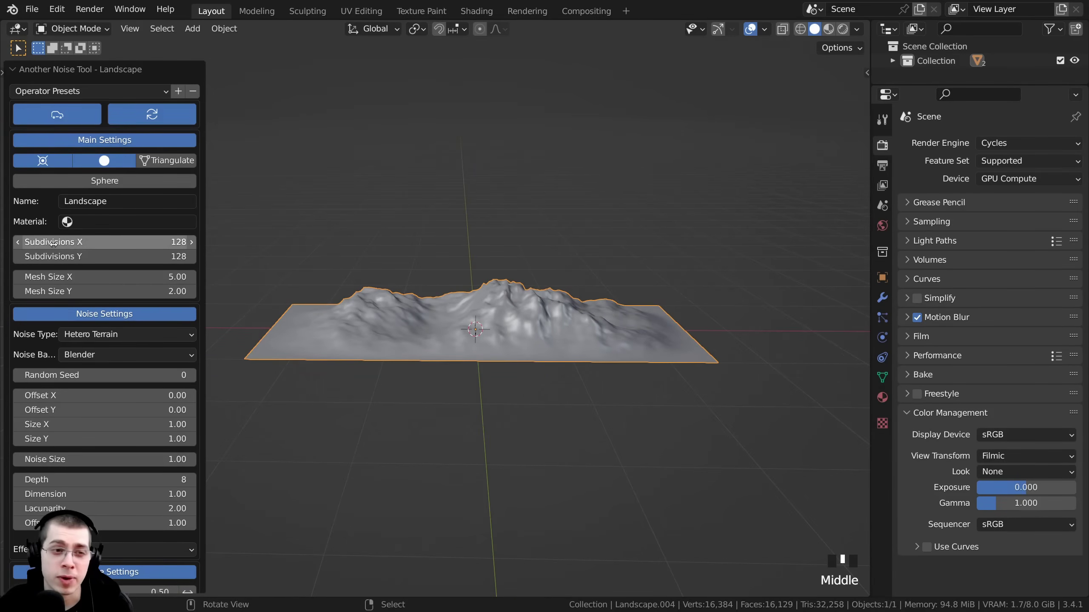
scroll(327, 299, up, 3)
middle_drag(327, 299, 331, 340)
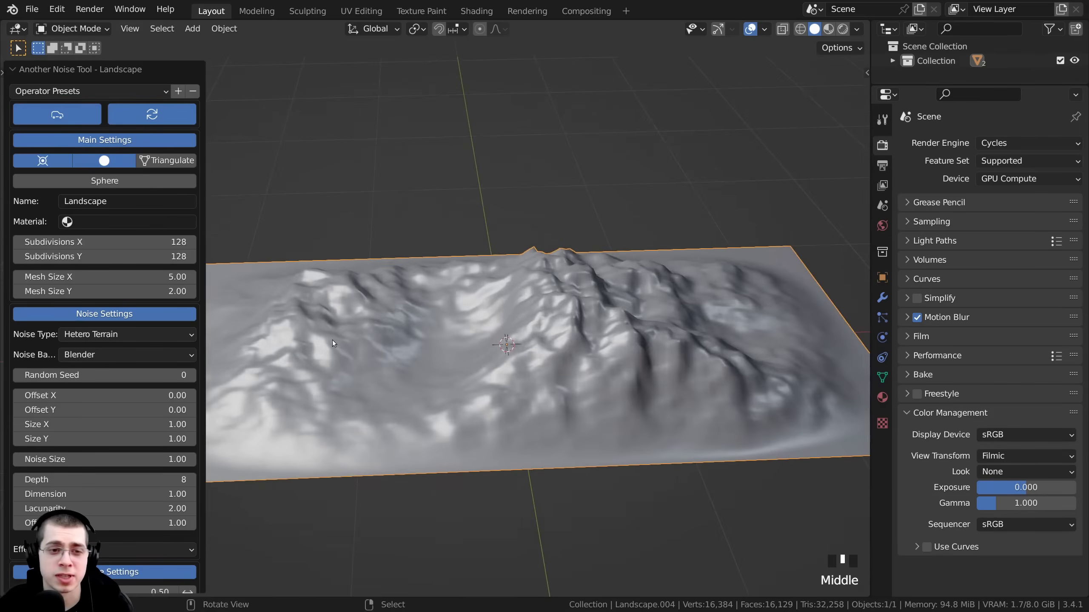
scroll(346, 358, down, 2)
scroll(642, 333, up, 3)
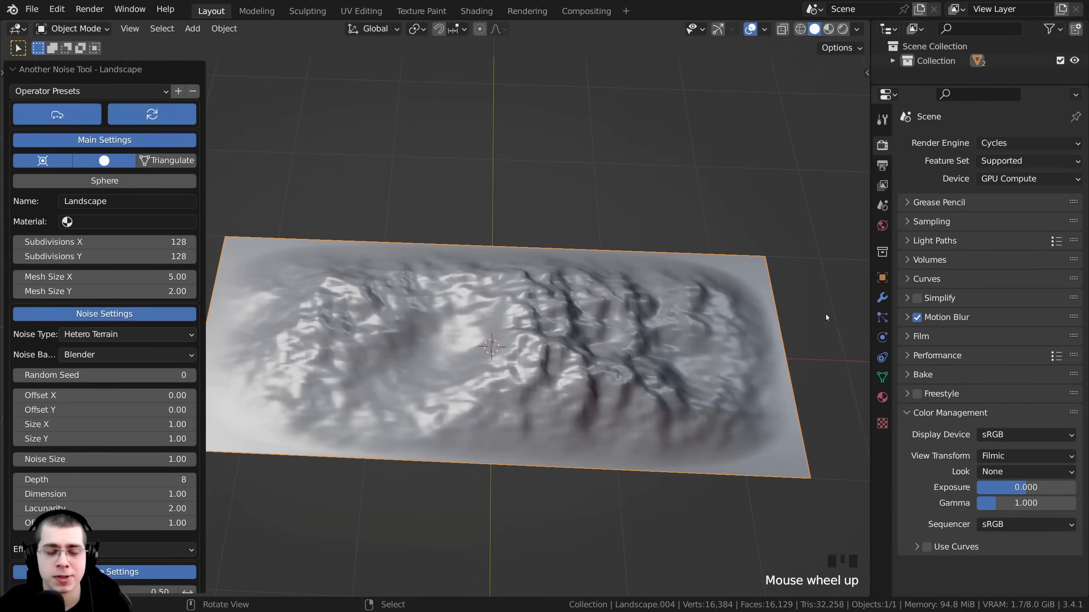
scroll(582, 287, down, 1)
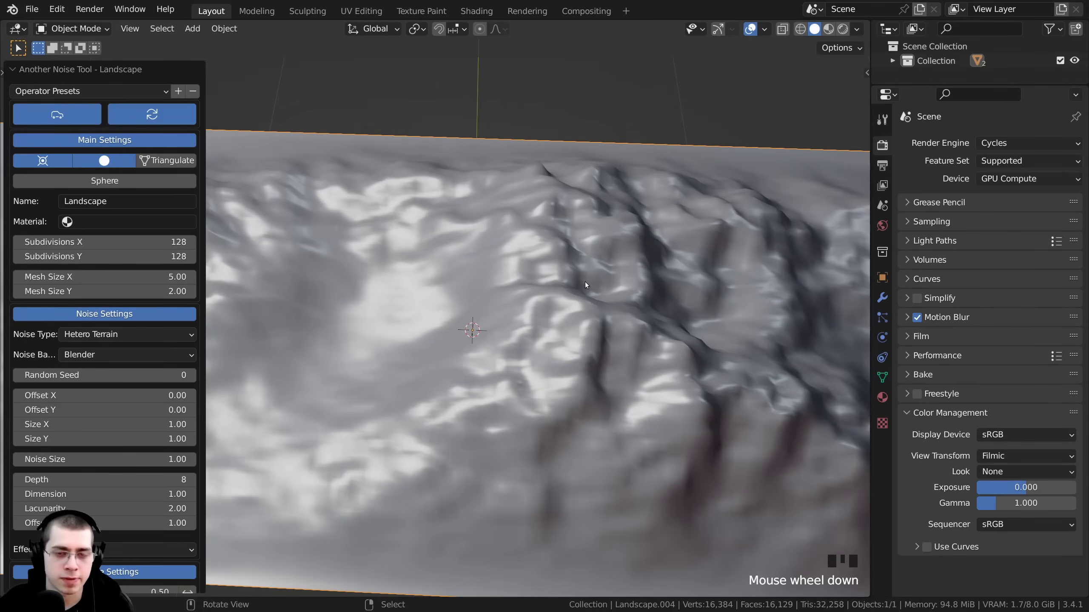
Step: Switch the viewport to wireframe shading to inspect the terrain grid
key(z)
click(469, 283)
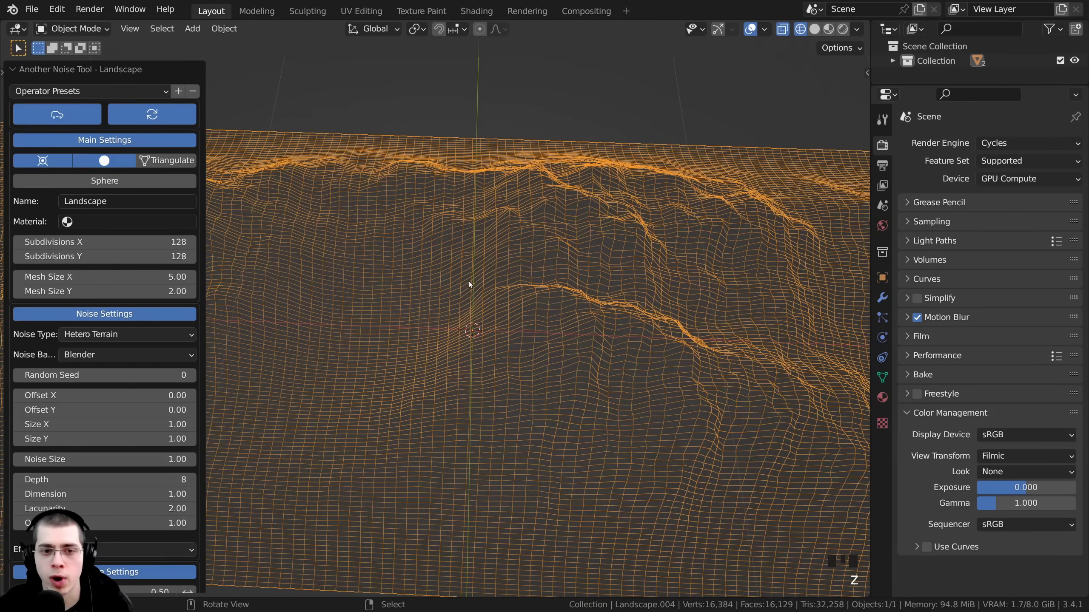
shift+middle_drag(469, 281, 451, 272)
scroll(480, 323, up, 3)
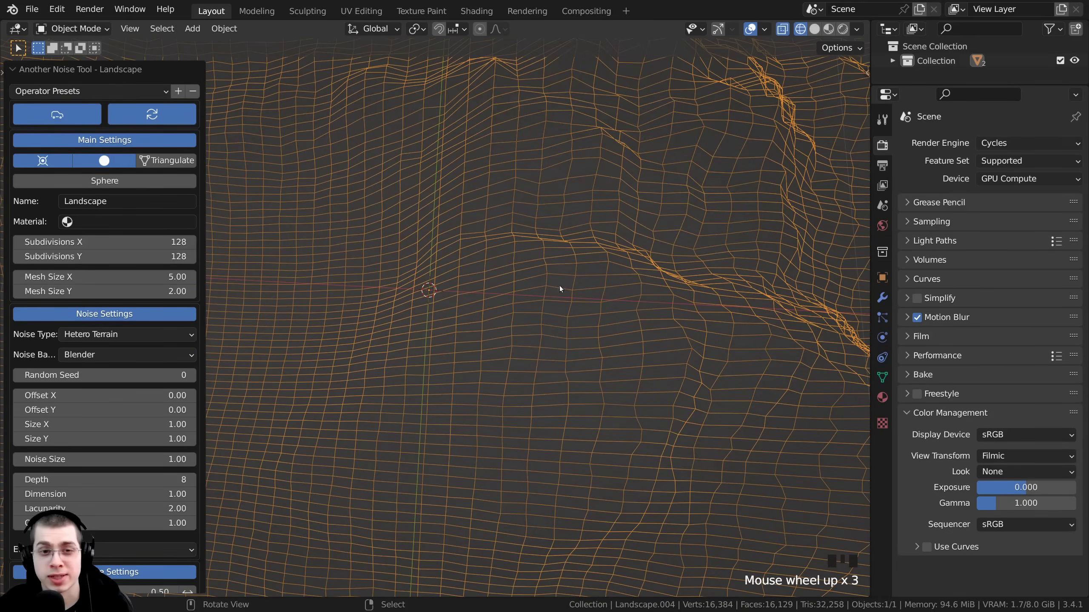
scroll(386, 292, down, 4)
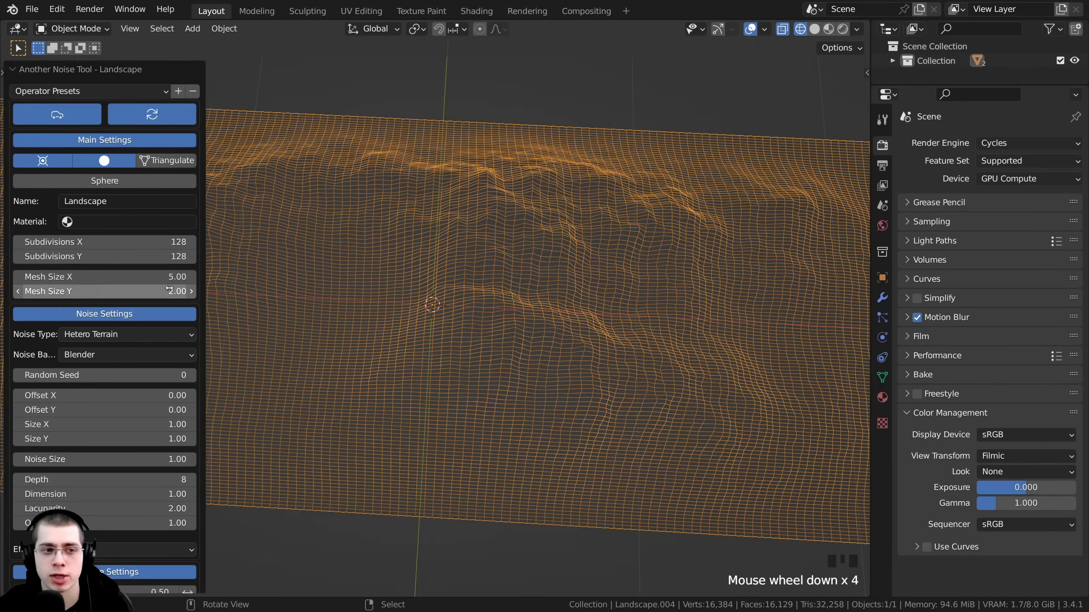
middle_drag(498, 303, 502, 304)
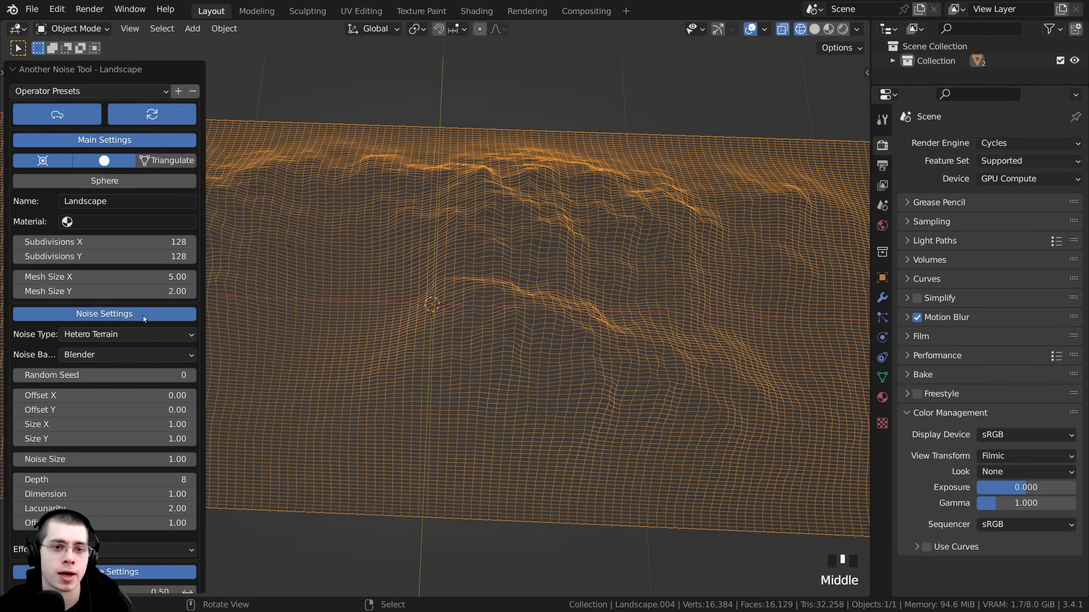
Step: Set the landscape subdivisions to 200 along X and 100 along Y
click(97, 244)
text(200)
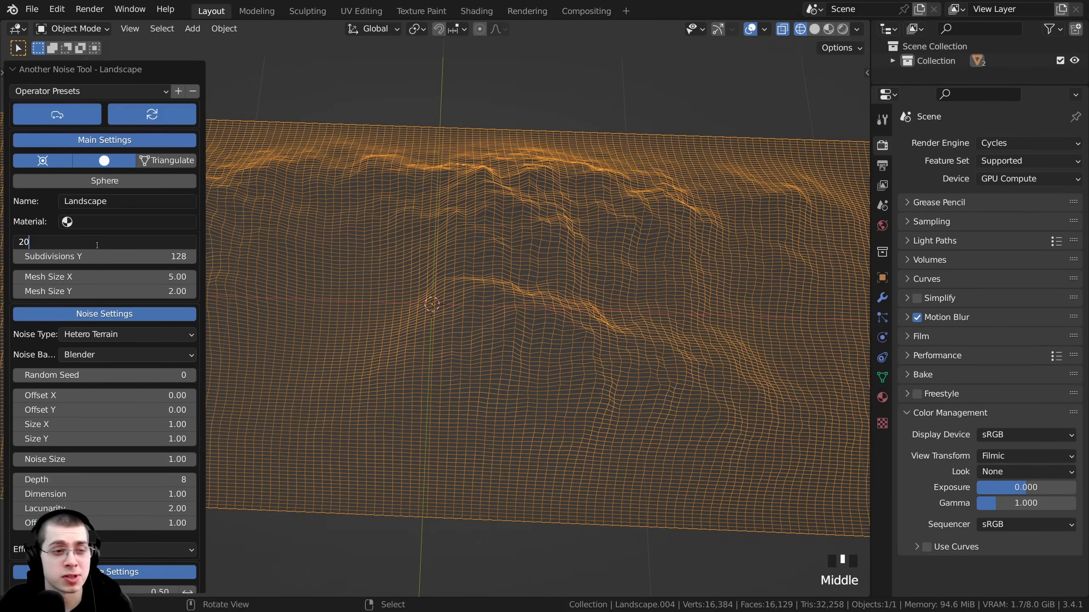
click(419, 348)
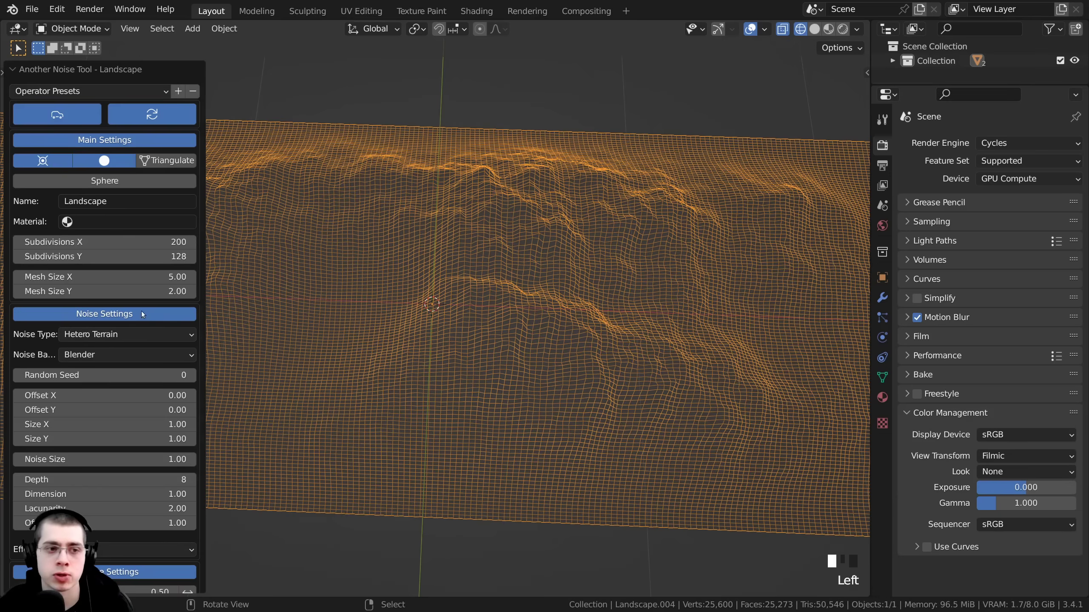
click(67, 257)
key(BackSpace)
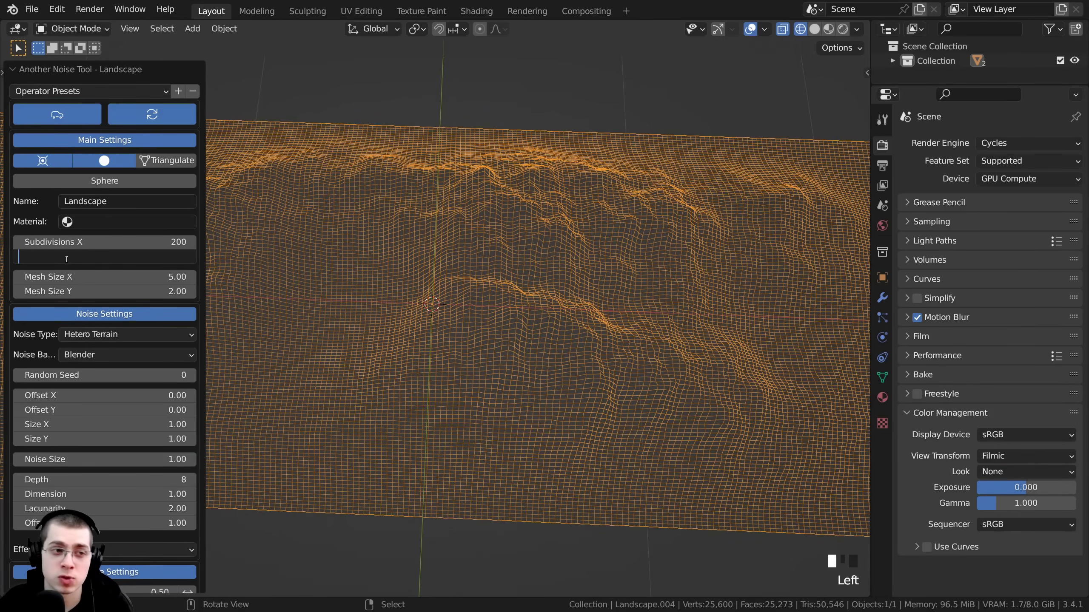
text(100)
key(Return)
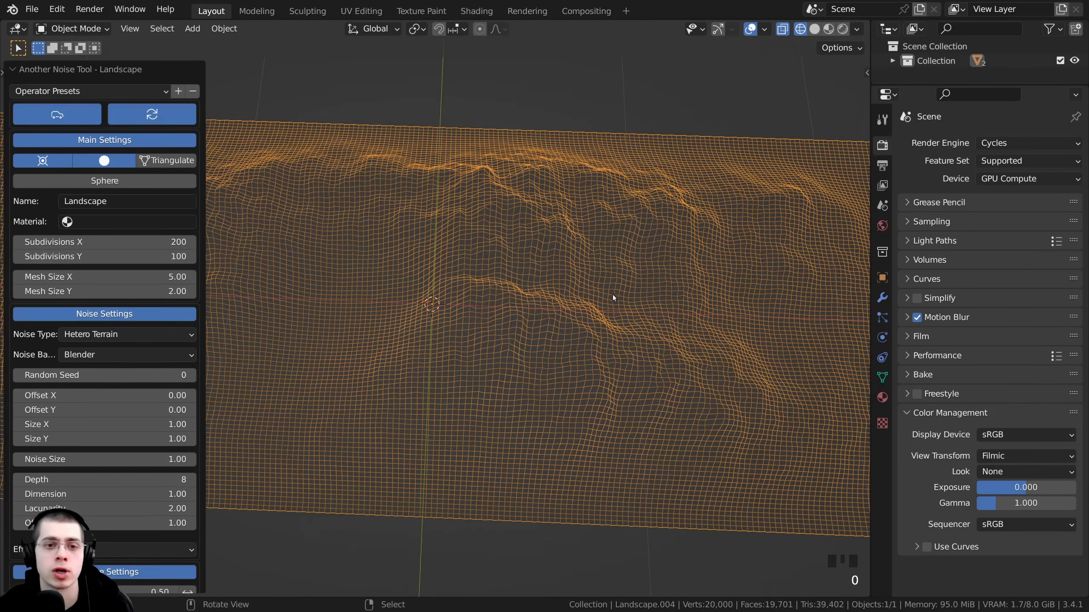
mouse_move(613, 295)
middle_down()
mouse_move(572, 378)
mouse_move(567, 218)
middle_up()
Step: Display the terrain with solid shading and view it from above
key(z)
click(728, 281)
scroll(263, 284, down, 2)
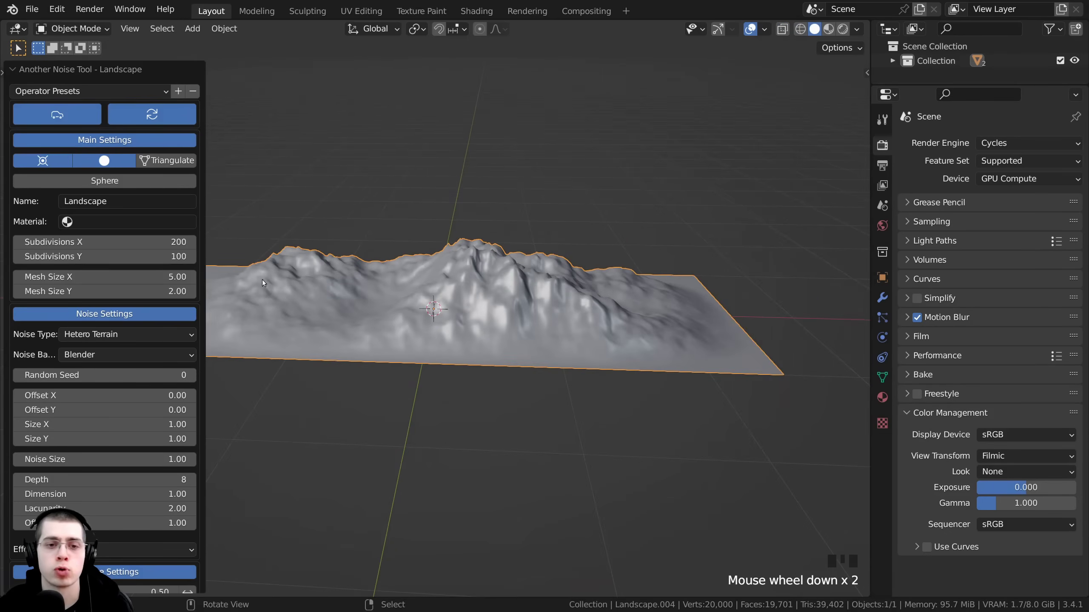
middle_drag(263, 283, 487, 325)
scroll(554, 325, up, 4)
scroll(477, 326, down, 3)
scroll(554, 281, down, 4)
scroll(503, 258, down, 2)
scroll(481, 335, up, 3)
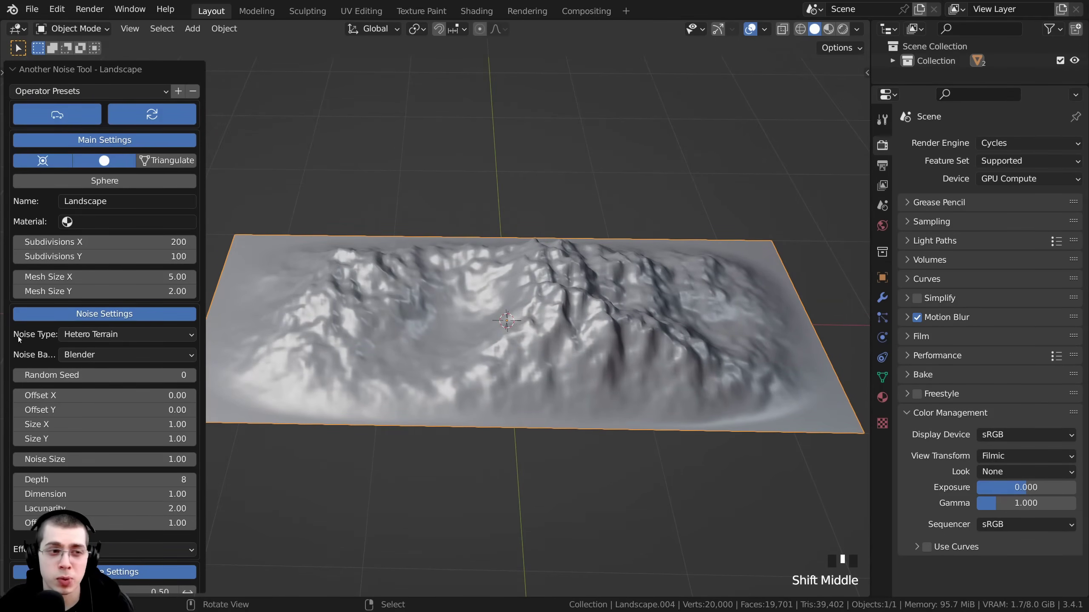
Step: Change the landscape noise type to Shattered hTerrain
click(117, 339)
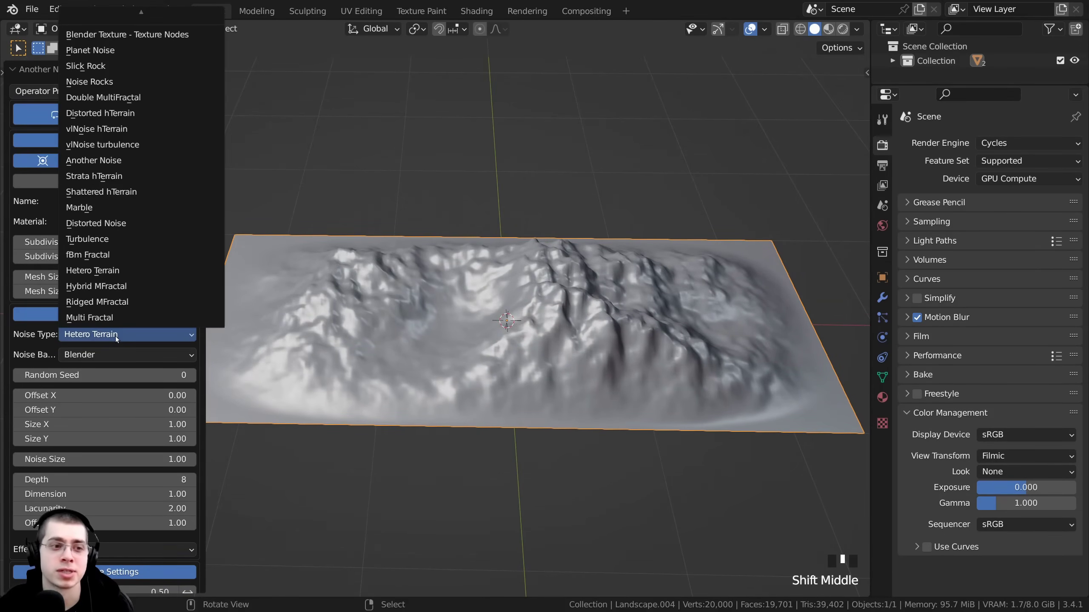
scroll(124, 319, down, 1)
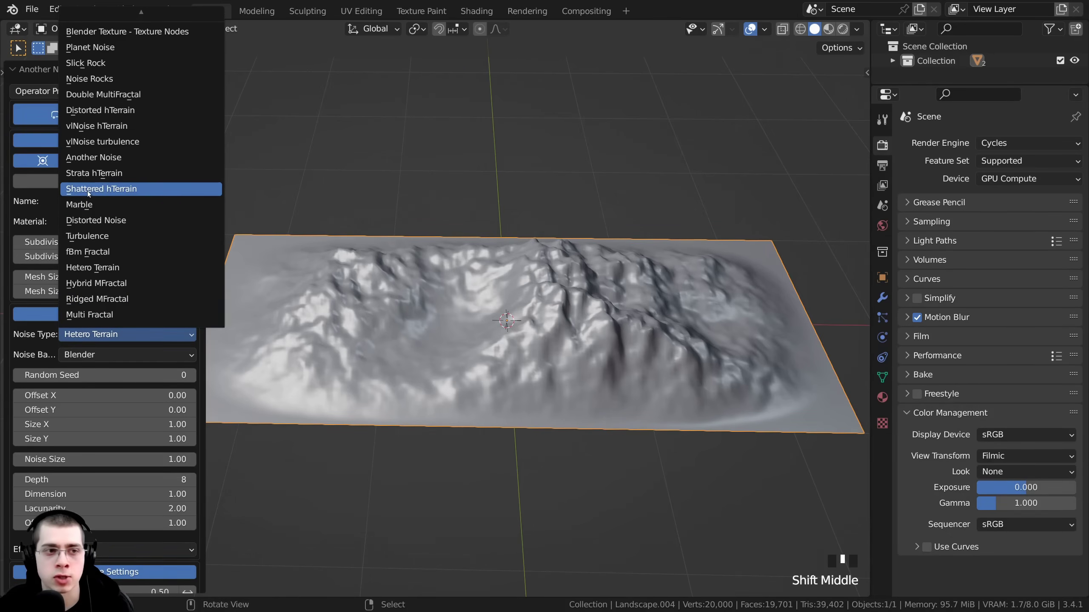
click(110, 195)
scroll(532, 315, down, 1)
middle_drag(532, 315, 537, 408)
scroll(515, 337, up, 4)
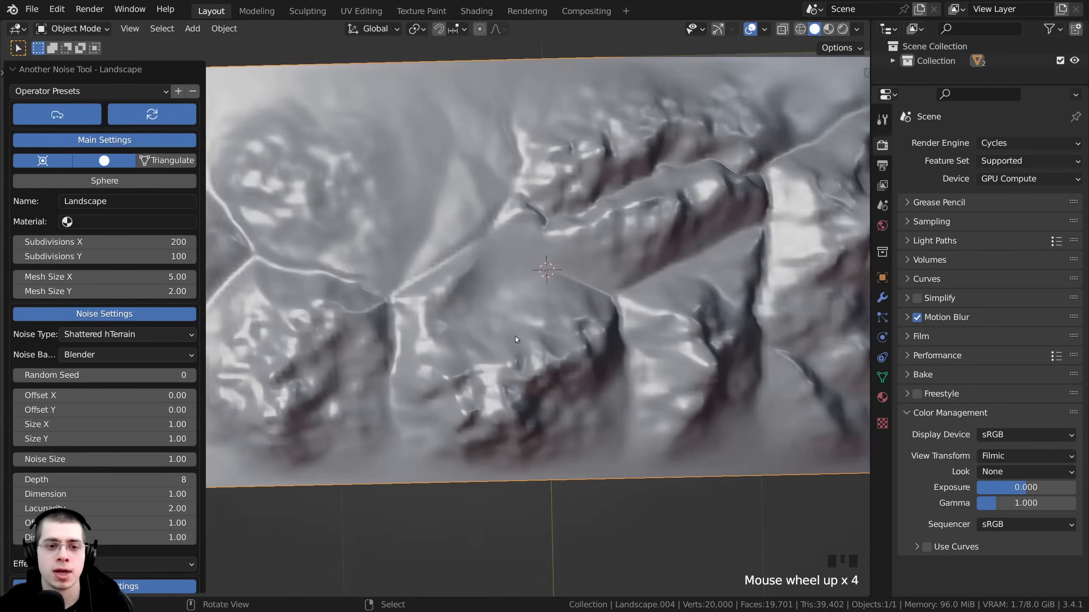
middle_drag(515, 336, 487, 366)
scroll(433, 264, up, 3)
scroll(525, 366, up, 3)
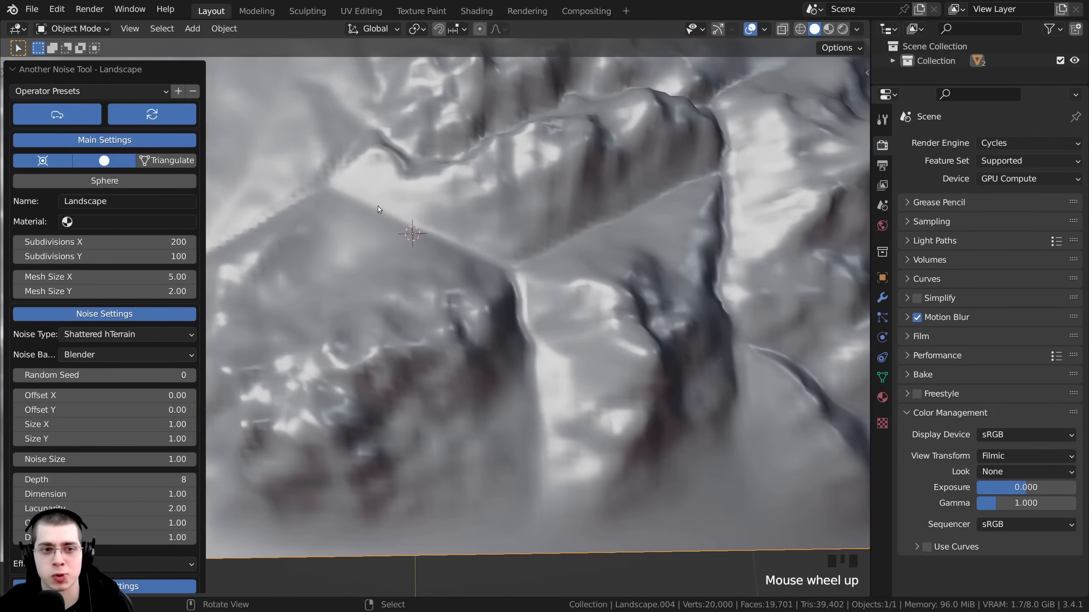
Step: Lower the noise size to 0.69 for spikier peaks
shift+middle_drag(493, 262, 429, 313)
scroll(429, 313, up, 2)
middle_drag(395, 278, 597, 421)
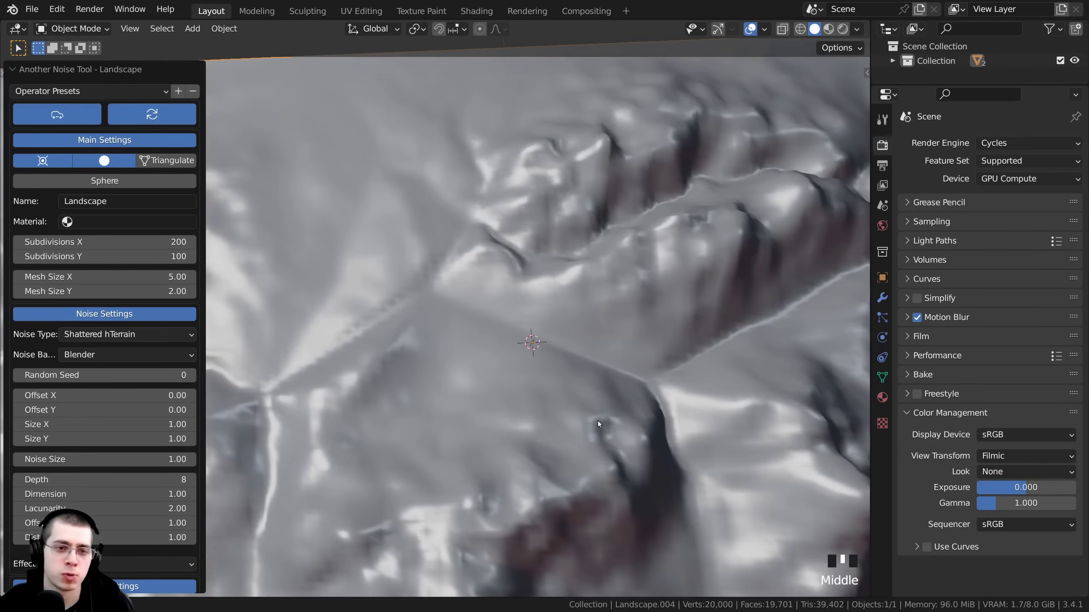
shift+middle_drag(518, 330, 436, 277)
scroll(723, 266, down, 2)
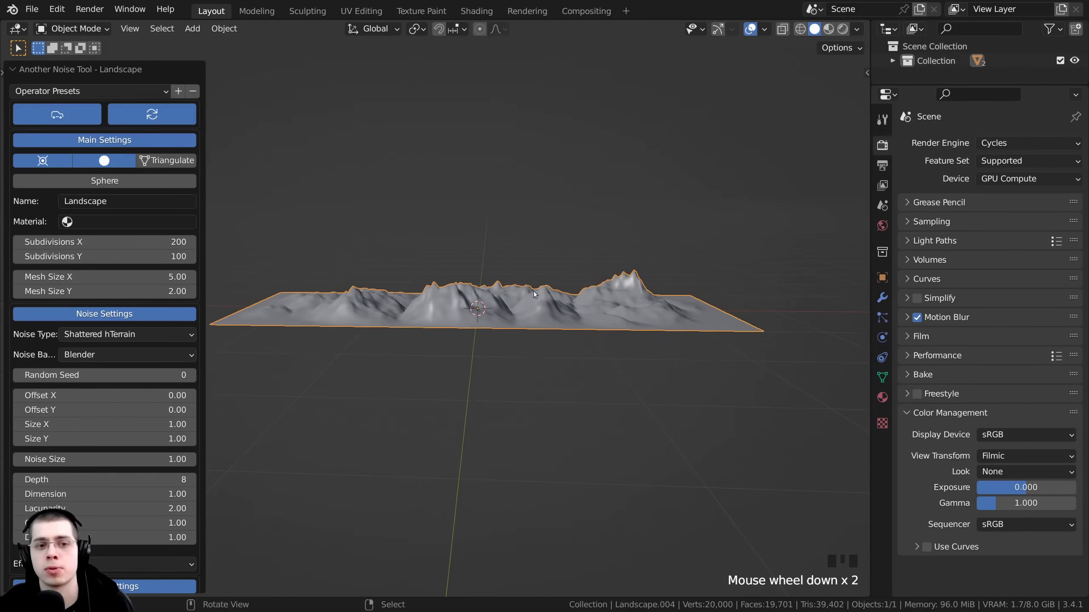
middle_drag(723, 266, 456, 321)
scroll(430, 326, up, 2)
scroll(438, 349, up, 1)
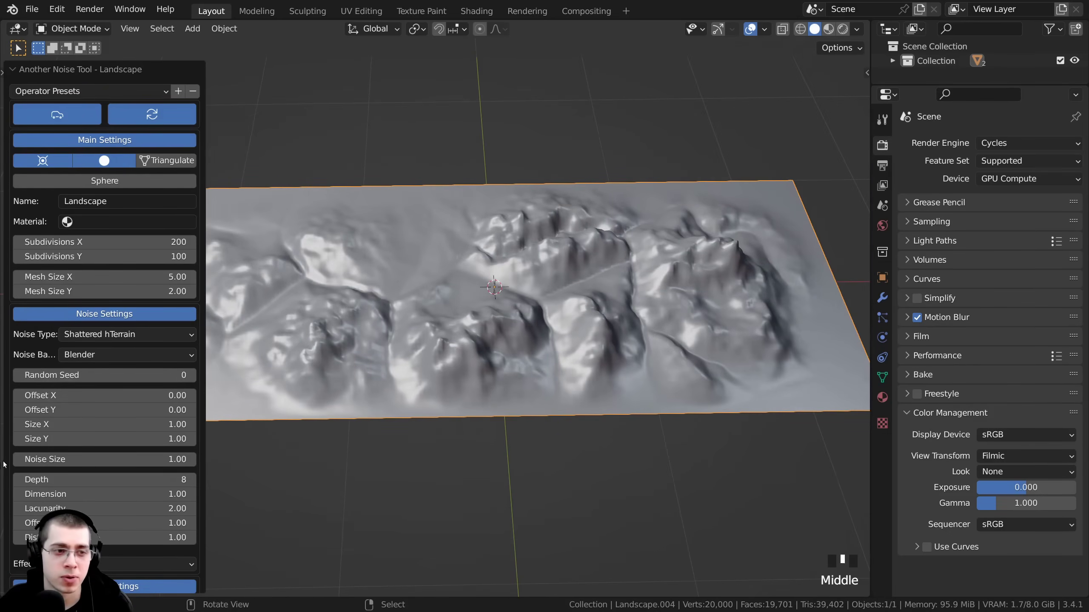
mouse_move(106, 458)
mouse_down()
mouse_move(83, 458)
mouse_move(141, 459)
mouse_move(125, 459)
mouse_up()
mouse_move(435, 426)
middle_down()
mouse_move(428, 354)
mouse_move(488, 286)
mouse_move(440, 440)
middle_up()
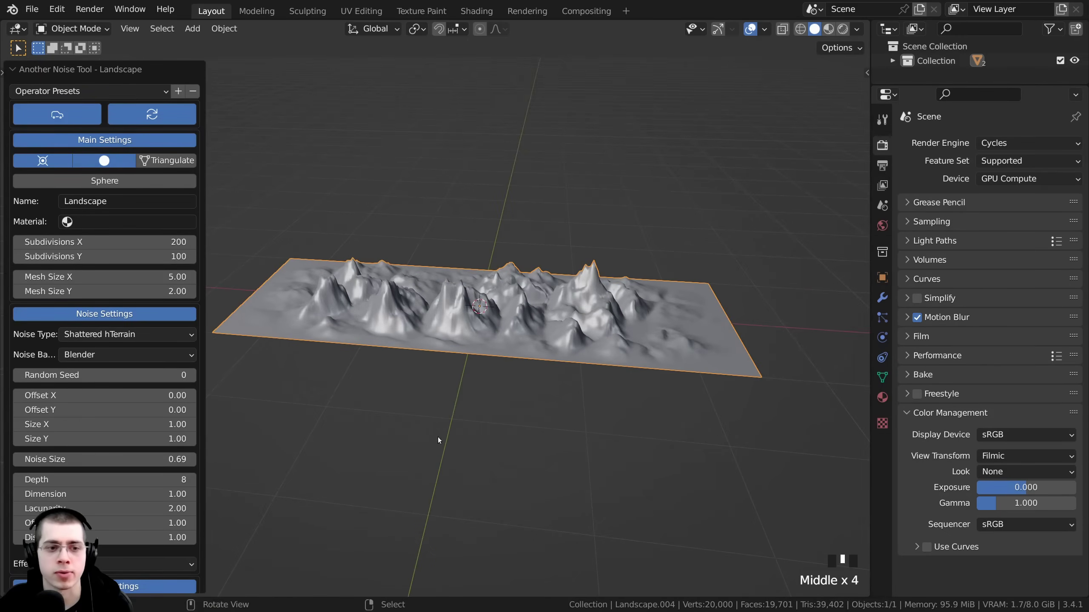
scroll(128, 301, down, 5)
scroll(186, 171, down, 2)
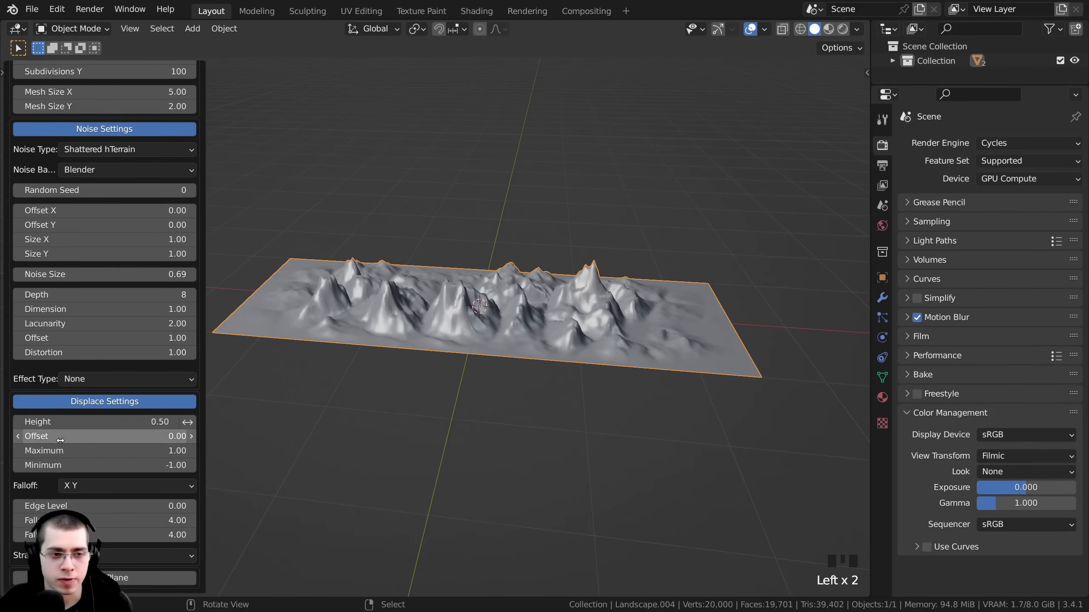
Step: Set the displacement offset to 0.32 and the displacement height to 0.33
drag(60, 441, 134, 440)
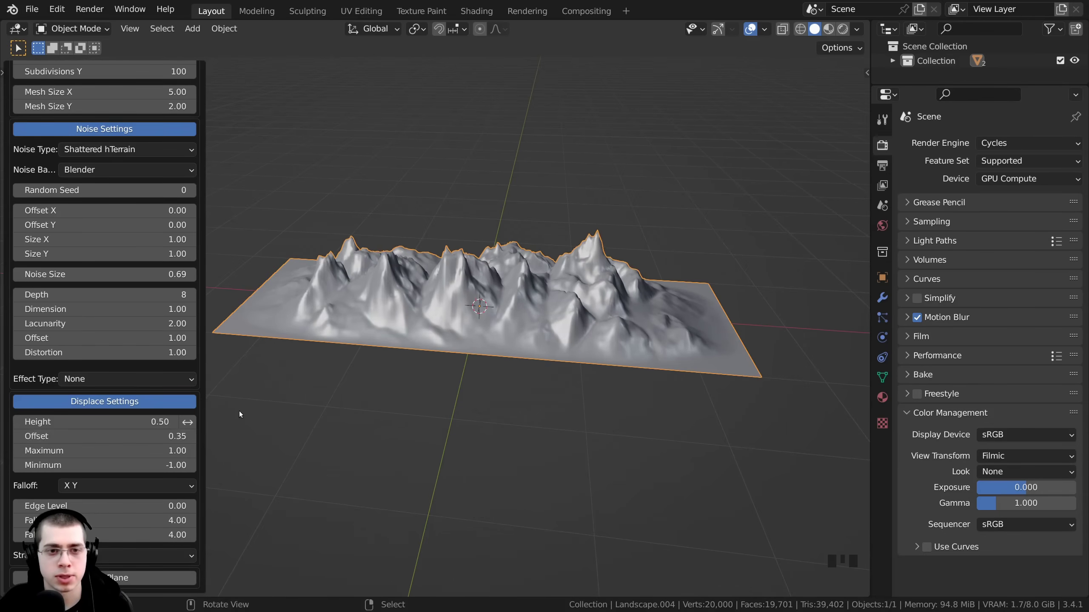
middle_drag(239, 410, 183, 429)
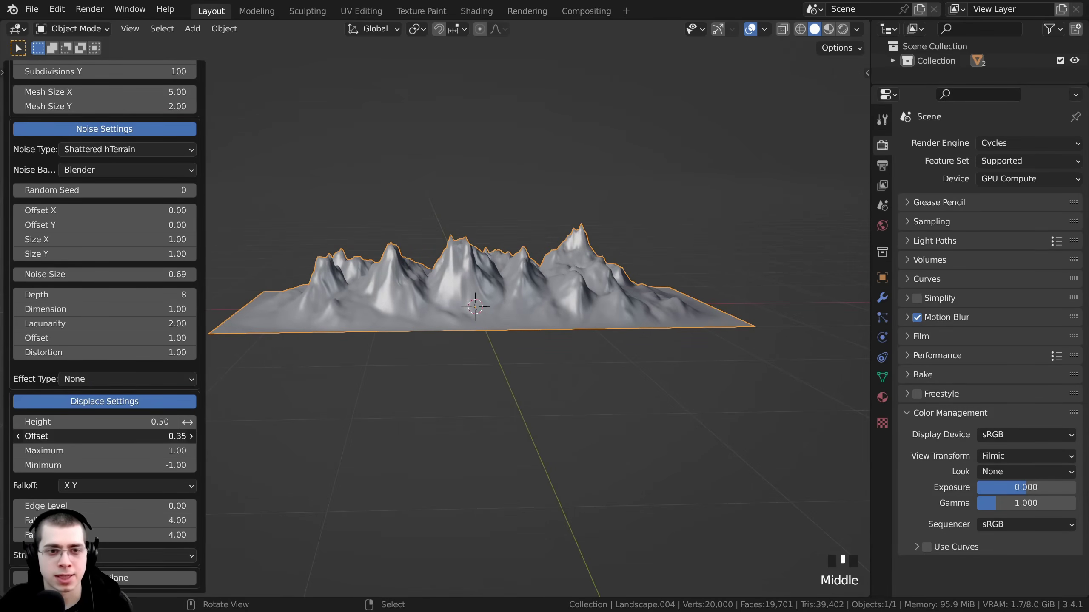
drag(129, 441, 187, 422)
scroll(556, 321, up, 3)
middle_drag(385, 377, 433, 373)
shift+drag(193, 437, 193, 436)
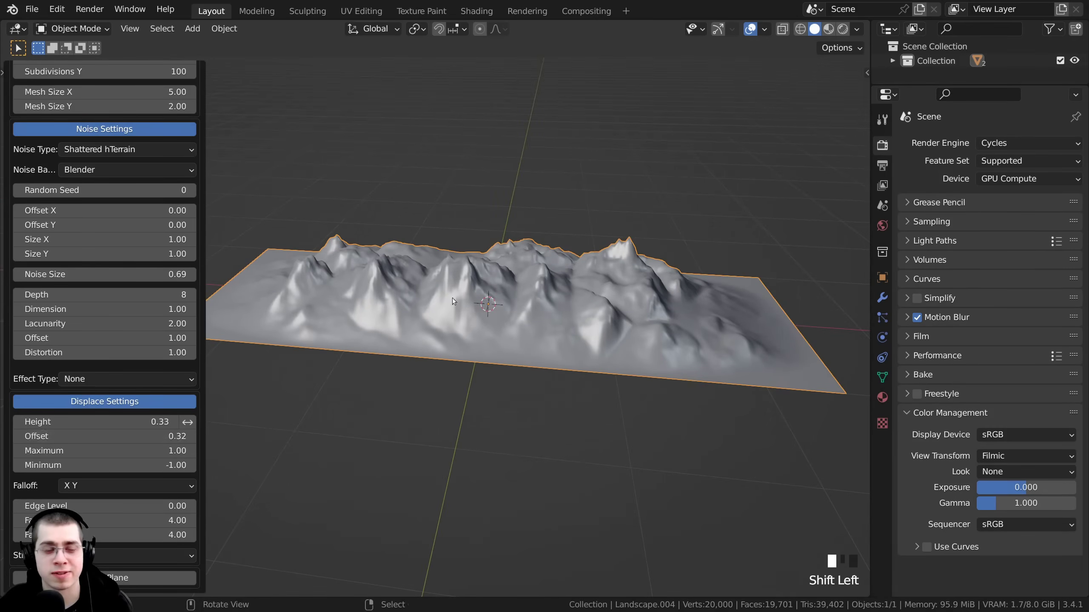
middle_drag(453, 298, 656, 366)
middle_drag(394, 365, 405, 281)
scroll(412, 283, up, 1)
scroll(559, 281, down, 1)
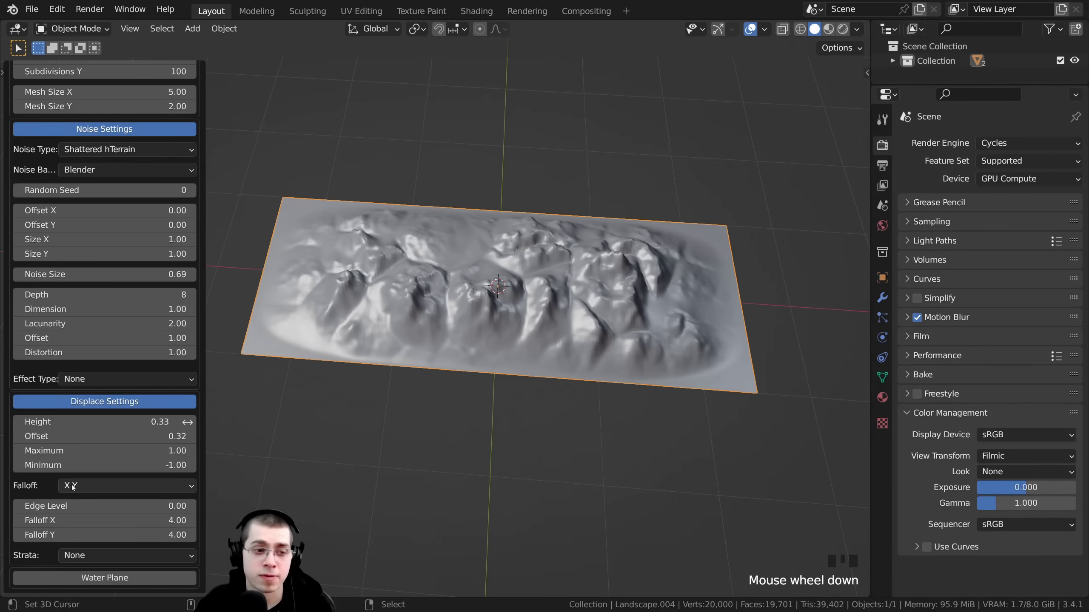
Step: Change the landscape Falloff from X Y to Y only
click(91, 486)
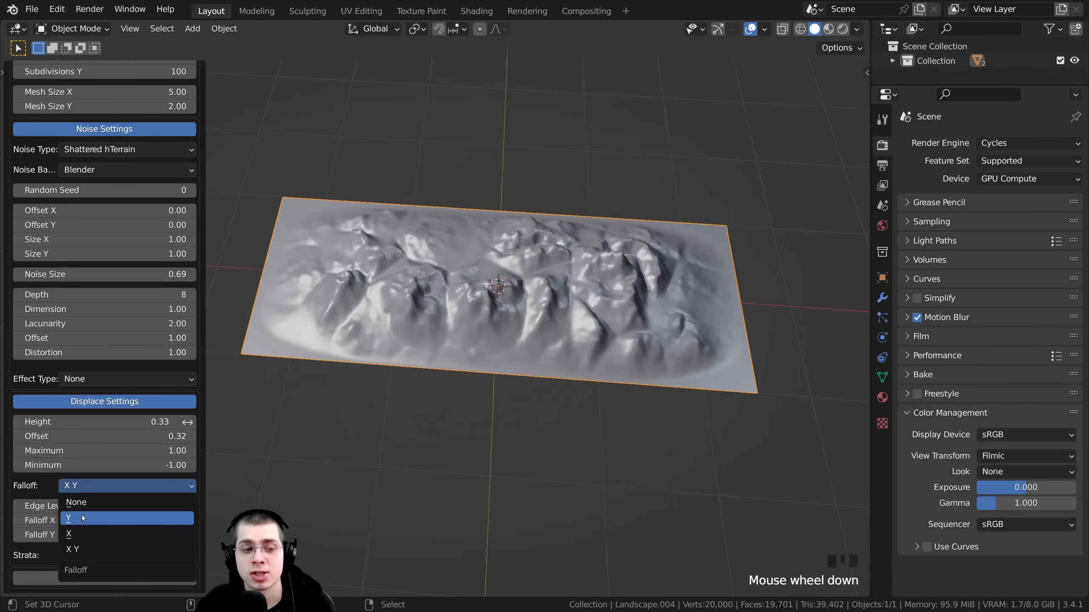
click(70, 517)
scroll(634, 289, up, 5)
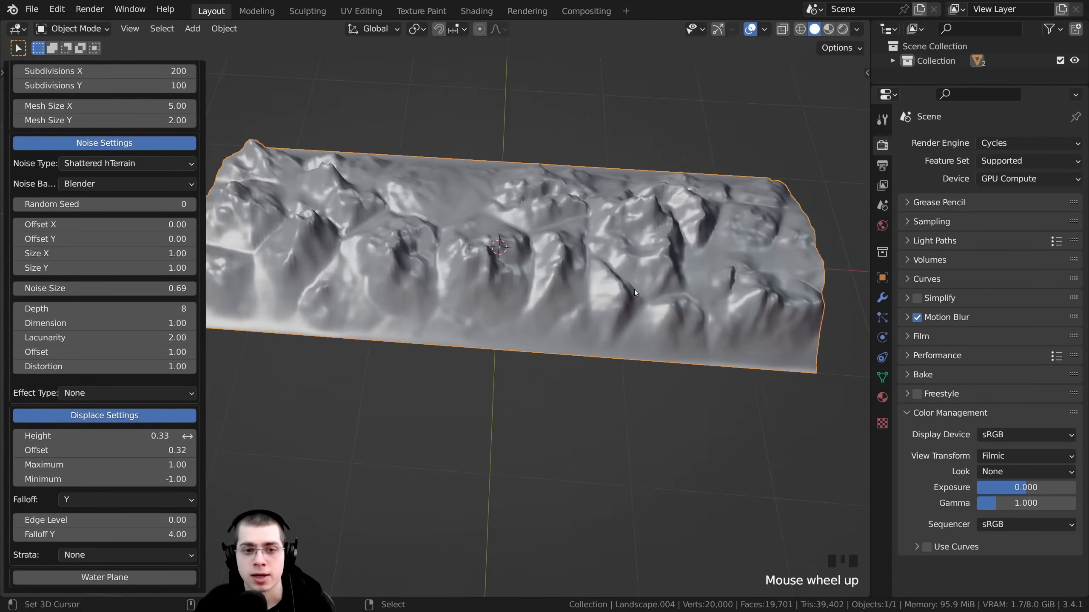
middle_drag(524, 242, 734, 279)
middle_drag(313, 263, 198, 251)
drag(197, 252, 193, 68)
scroll(448, 257, up, 1)
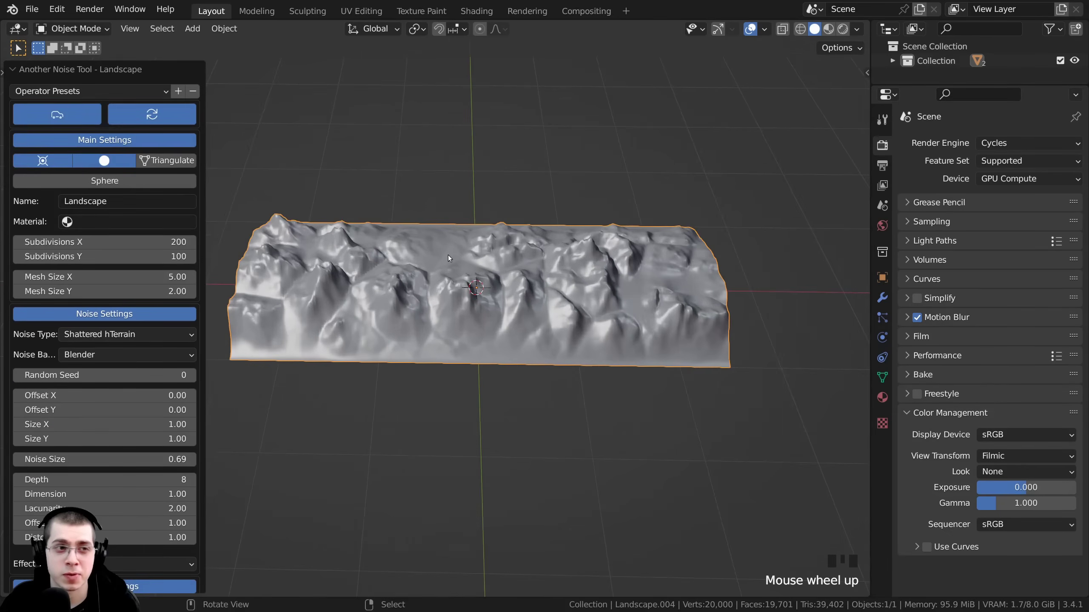
Step: Collapse the landscape operator panel and begin uniformly scaling Landscape.004
click(17, 68)
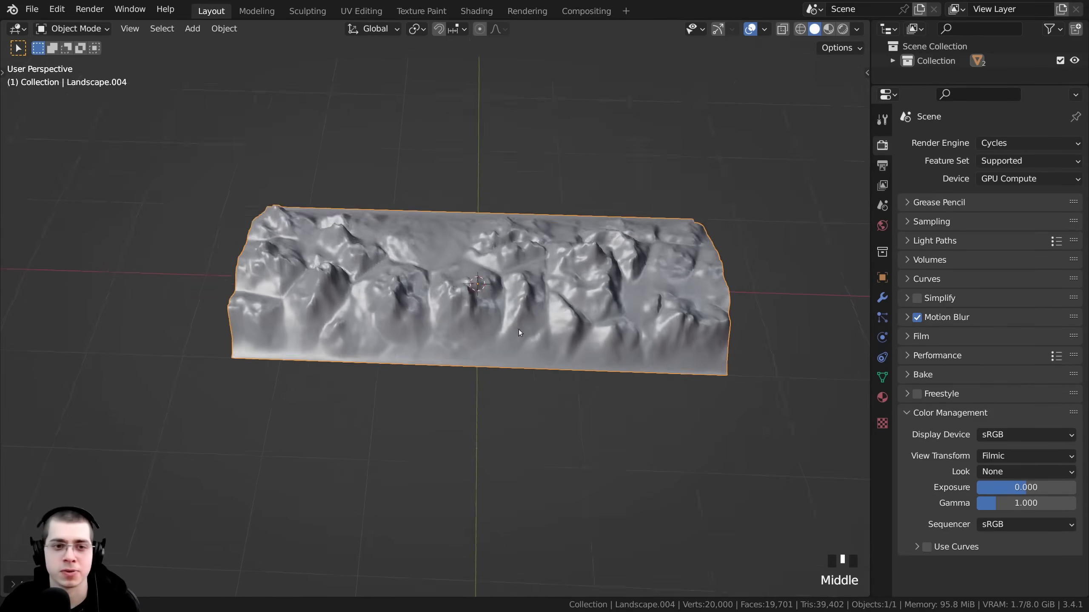
middle_drag(519, 329, 512, 265)
scroll(512, 262, down, 4)
scroll(424, 274, up, 2)
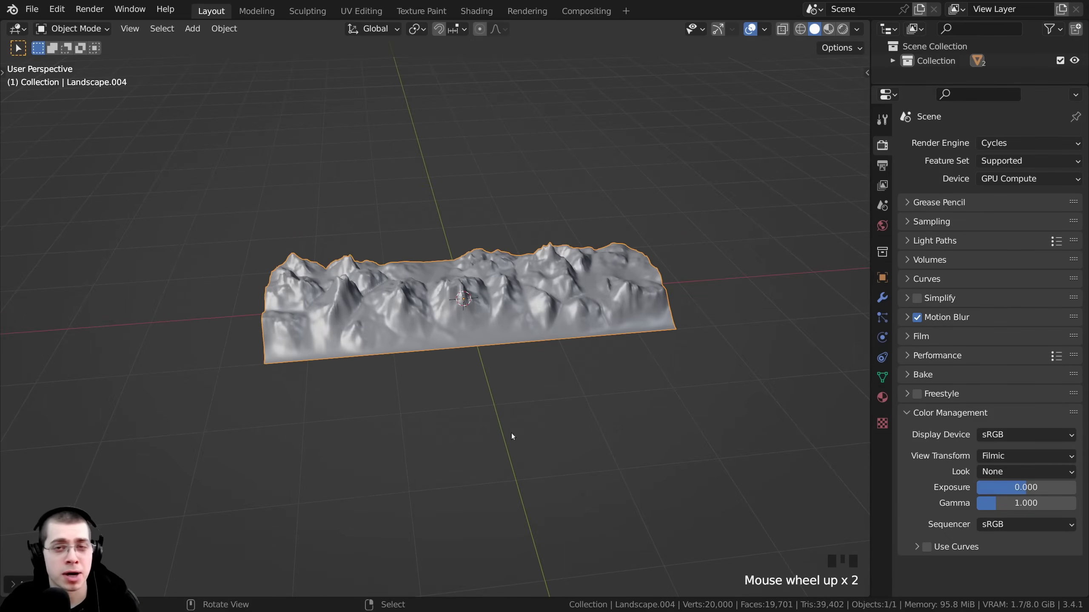
middle_drag(511, 434, 473, 316)
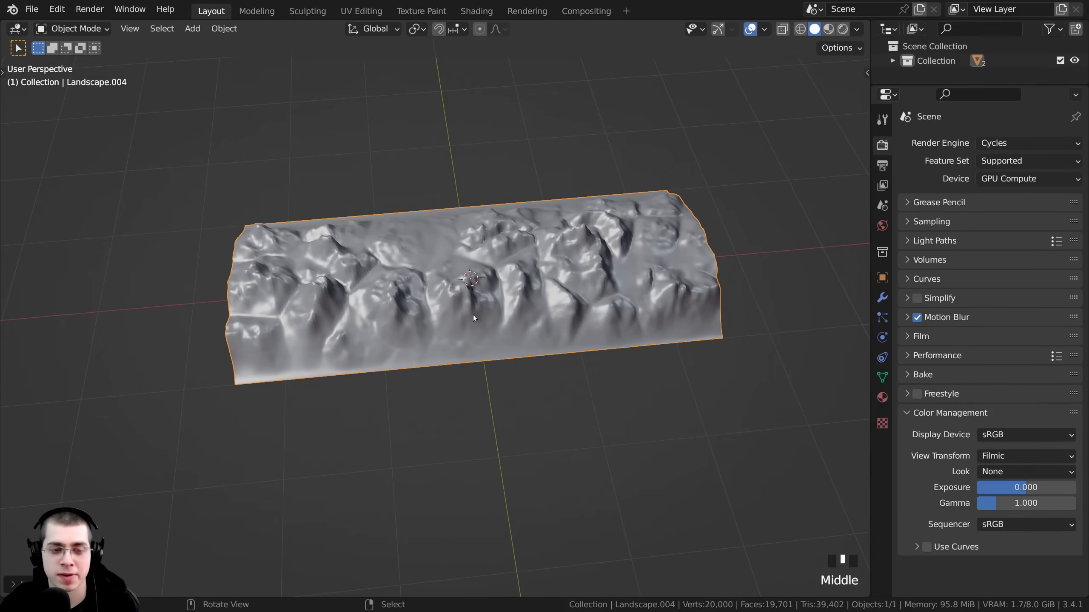
scroll(487, 338, down, 3)
key(s)
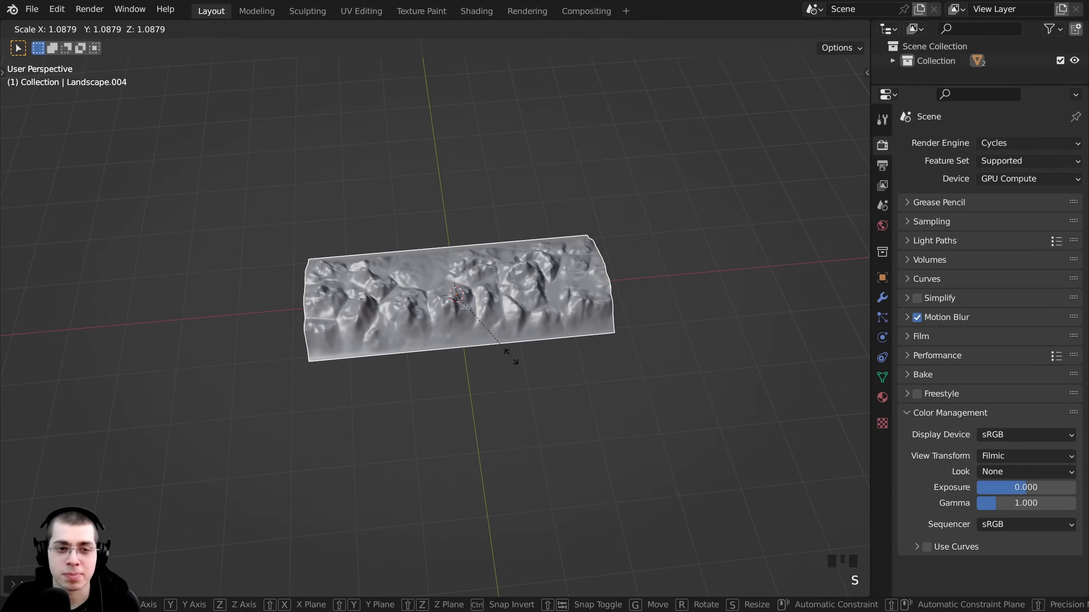
text(10)
key(Return)
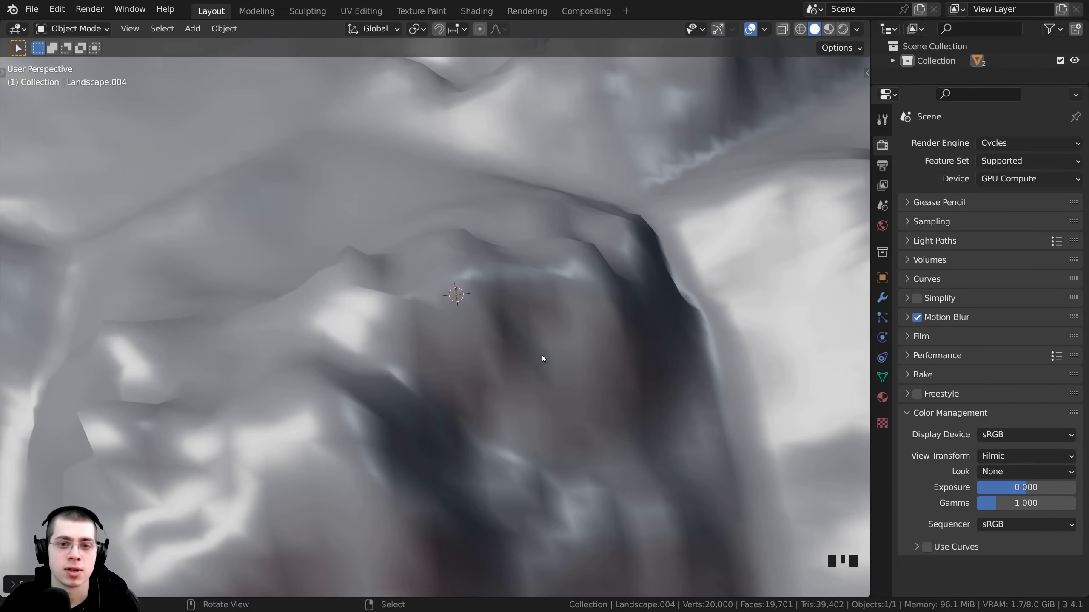
scroll(544, 353, down, 5)
middle_drag(552, 347, 480, 275)
scroll(521, 269, down, 3)
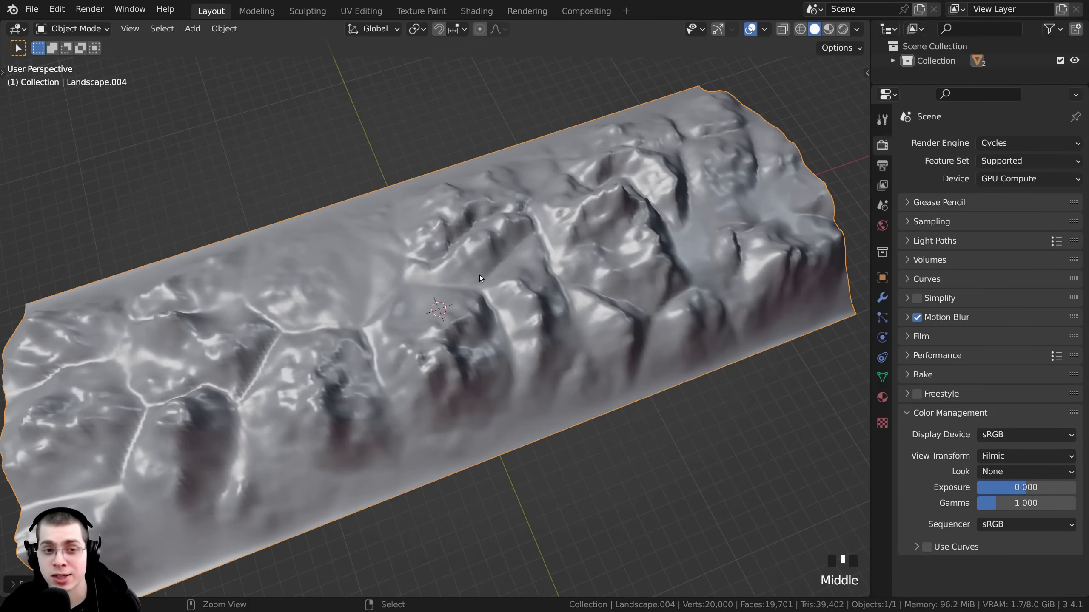
key(ctrl+a)
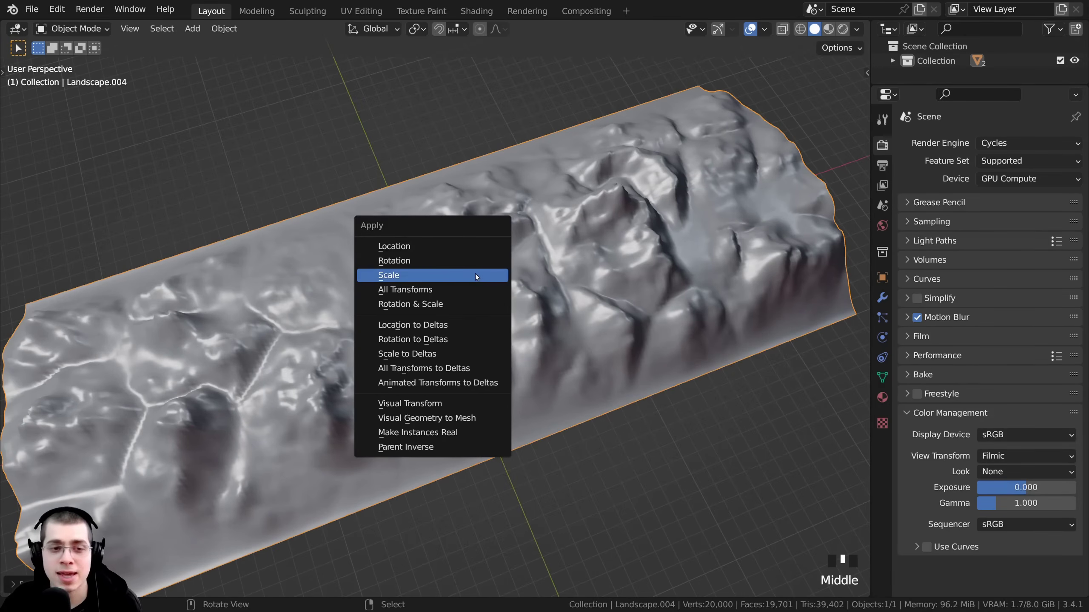
click(381, 275)
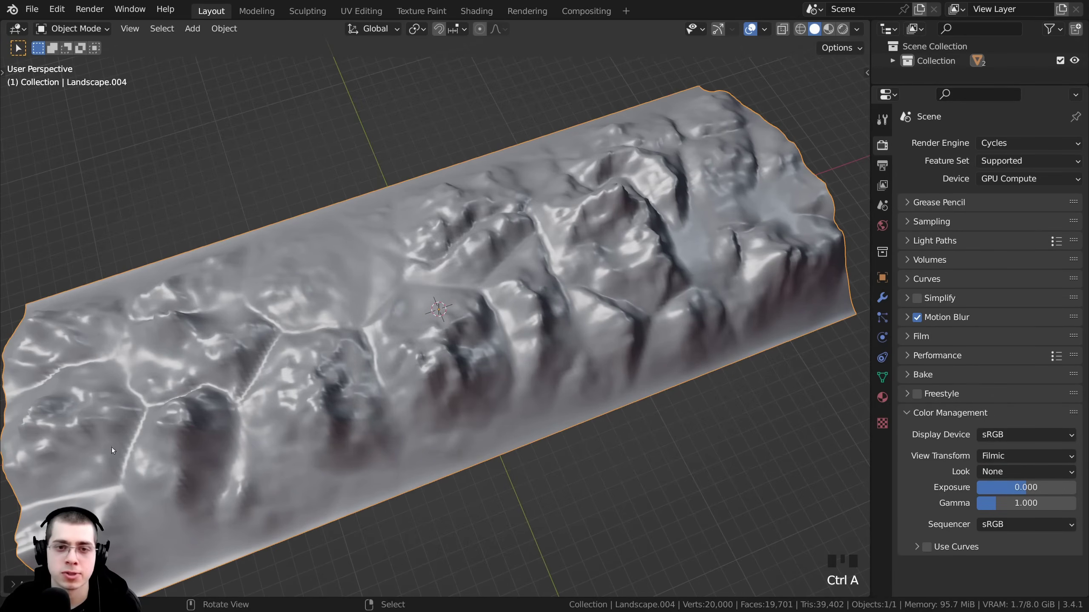
scroll(476, 412, down, 2)
middle_drag(476, 412, 500, 386)
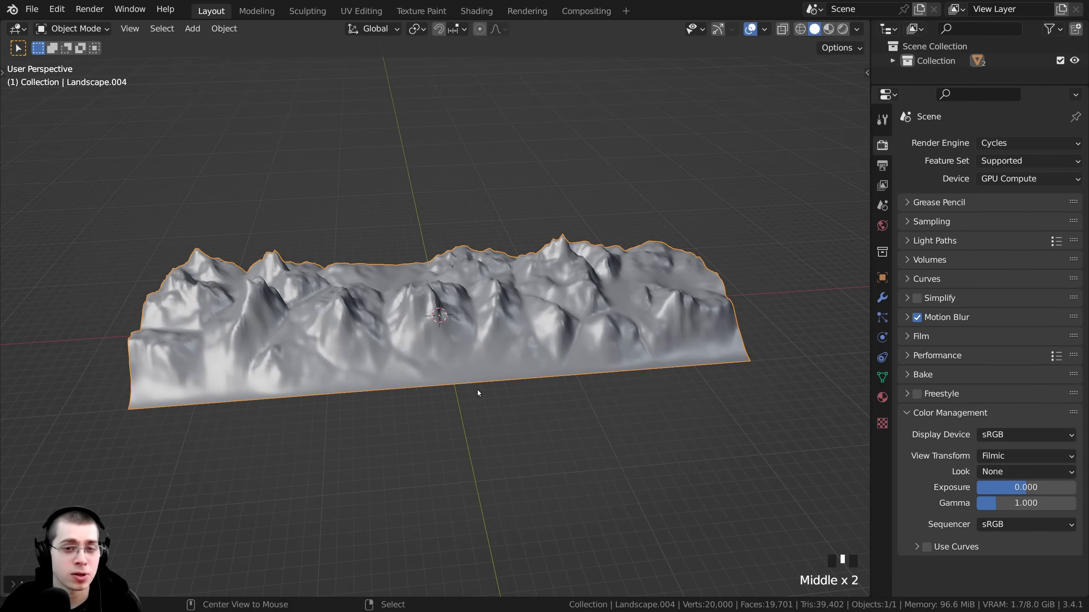
key(alt+h)
middle_drag(477, 391, 431, 369)
right_click(367, 365)
key(a)
key(a)
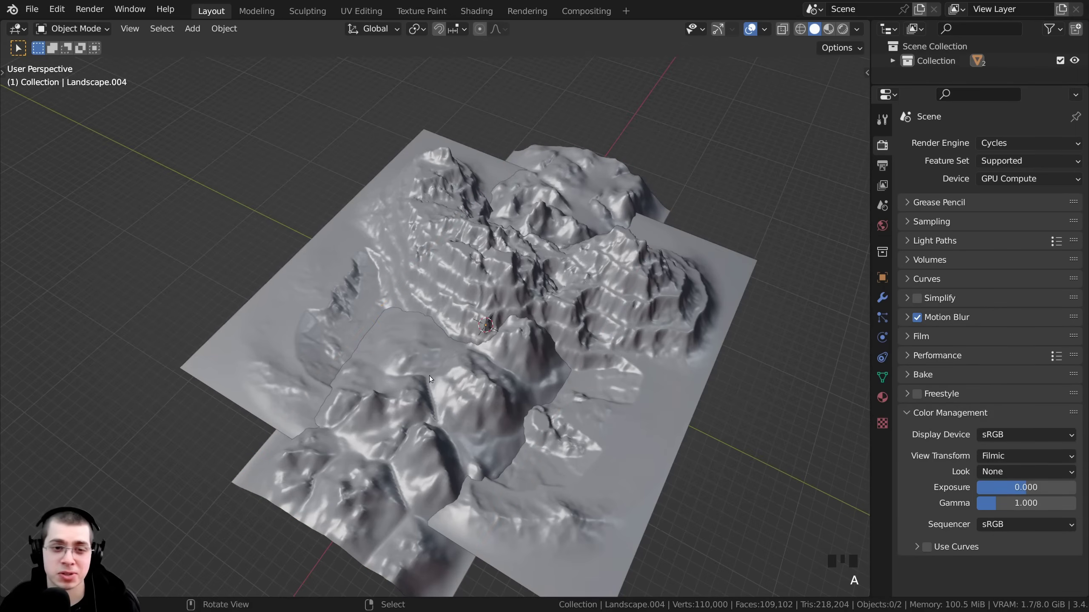
scroll(416, 386, down, 3)
middle_drag(420, 377, 342, 356)
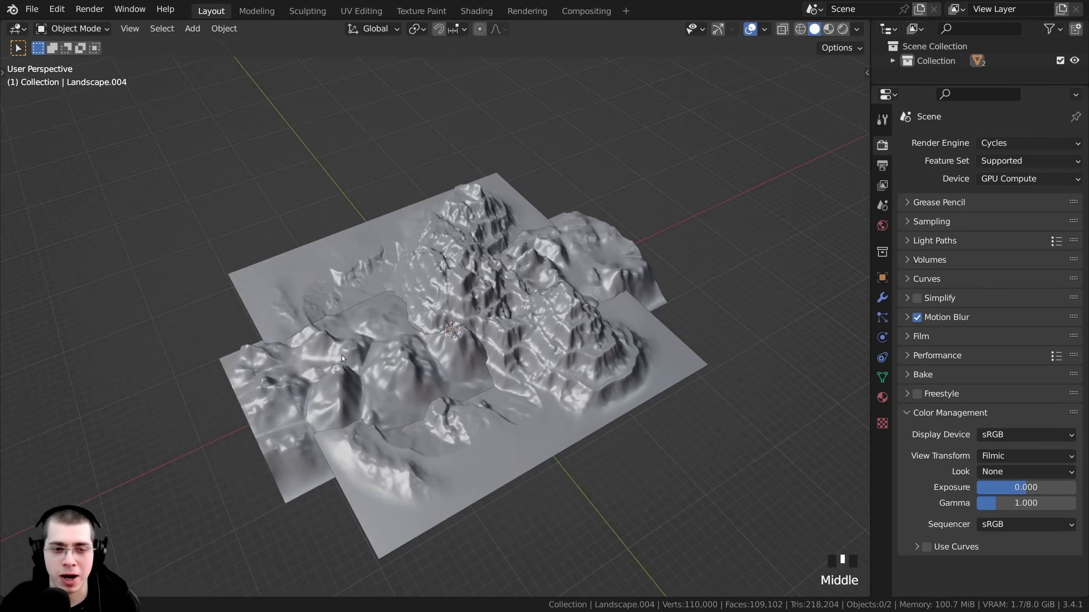
scroll(444, 356, up, 3)
middle_drag(444, 356, 227, 200)
middle_drag(405, 215, 414, 279)
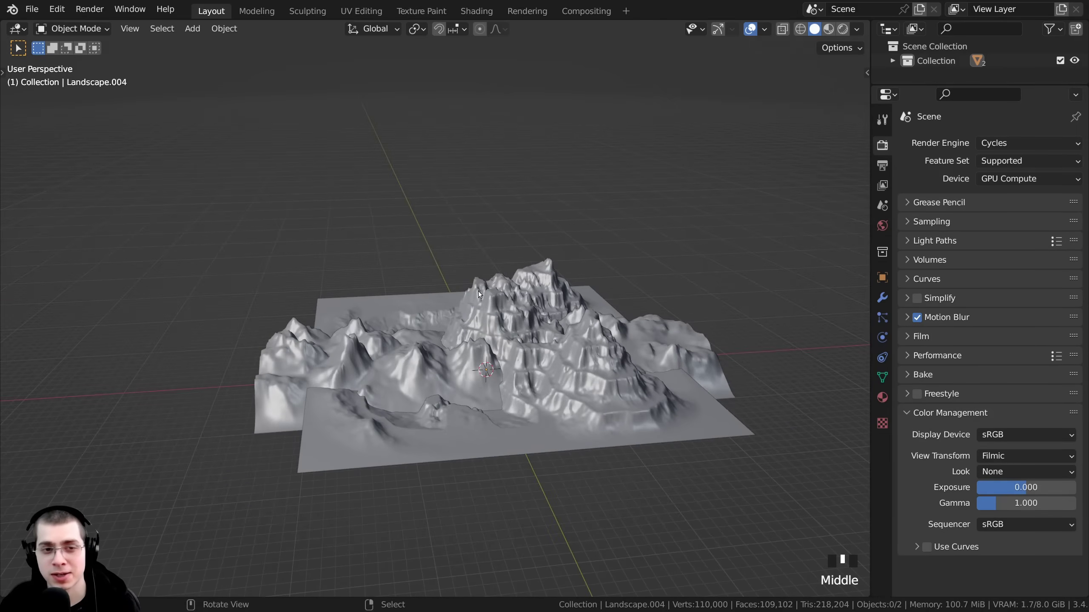
key(KP_1)
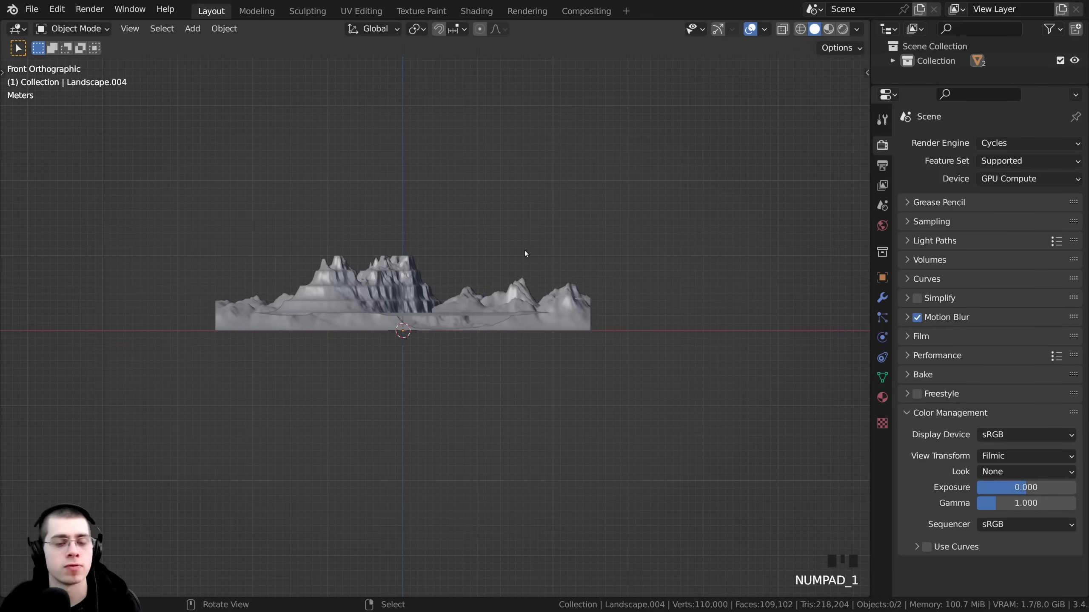
middle_drag(525, 253, 227, 270)
scroll(505, 320, down, 1)
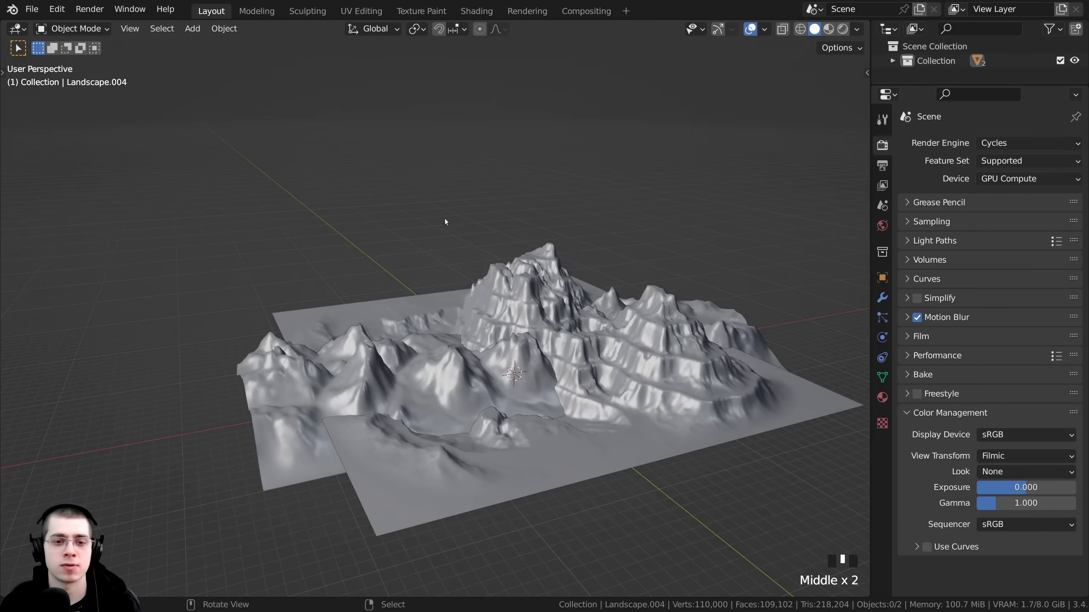
scroll(444, 253, up, 3)
middle_drag(435, 251, 488, 442)
Step: Select the narrow landscape strip and move it far back along the global Y axis
right_click(474, 482)
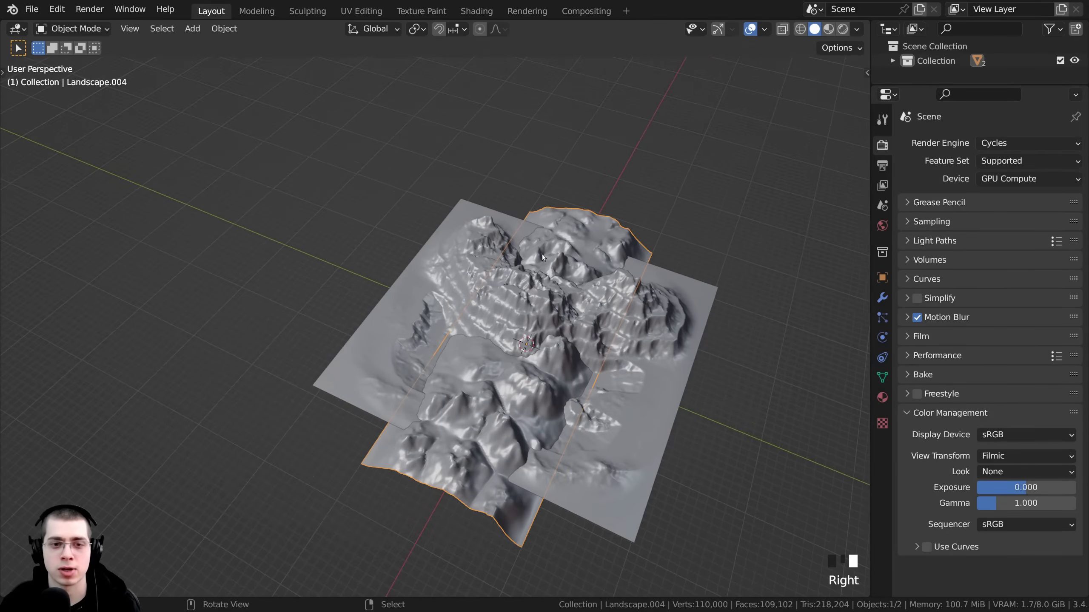
middle_drag(542, 258, 557, 285)
key(g)
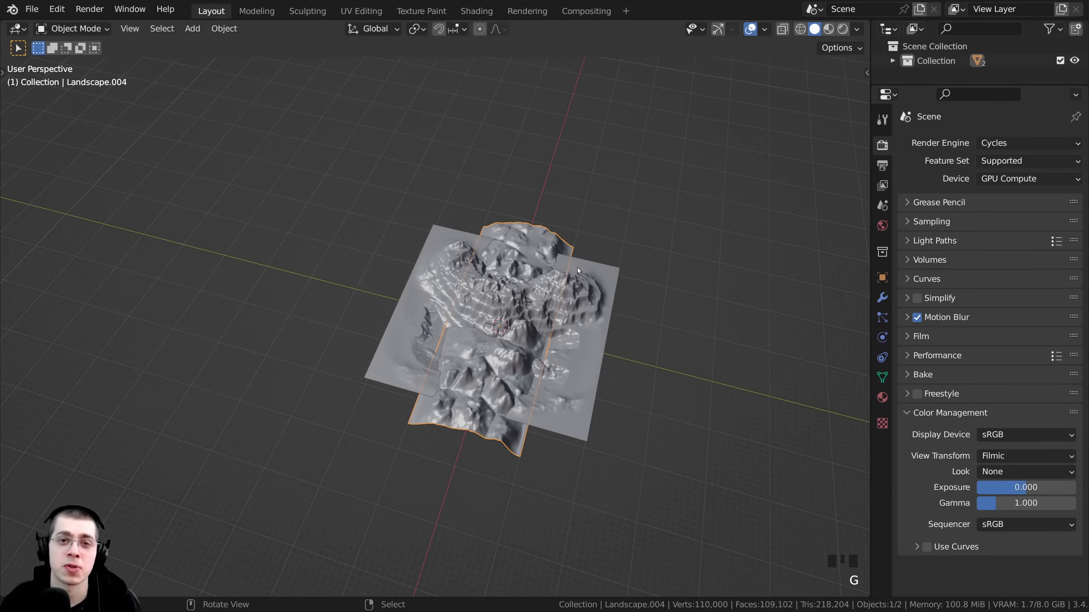
mouse_move(580, 263)
middle_down()
mouse_move(585, 288)
mouse_move(601, 269)
middle_up()
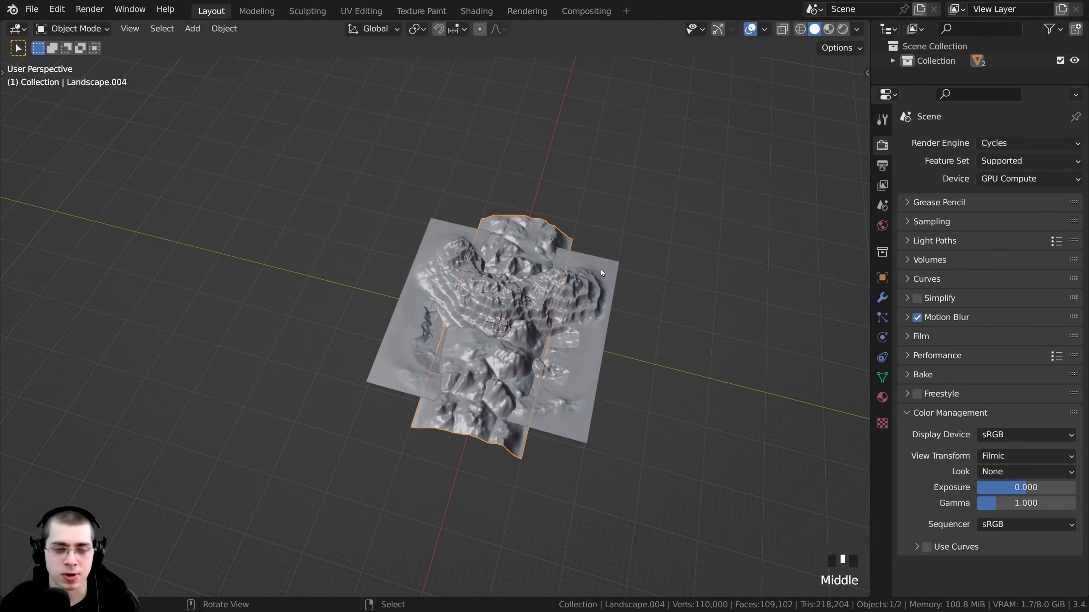
key(g)
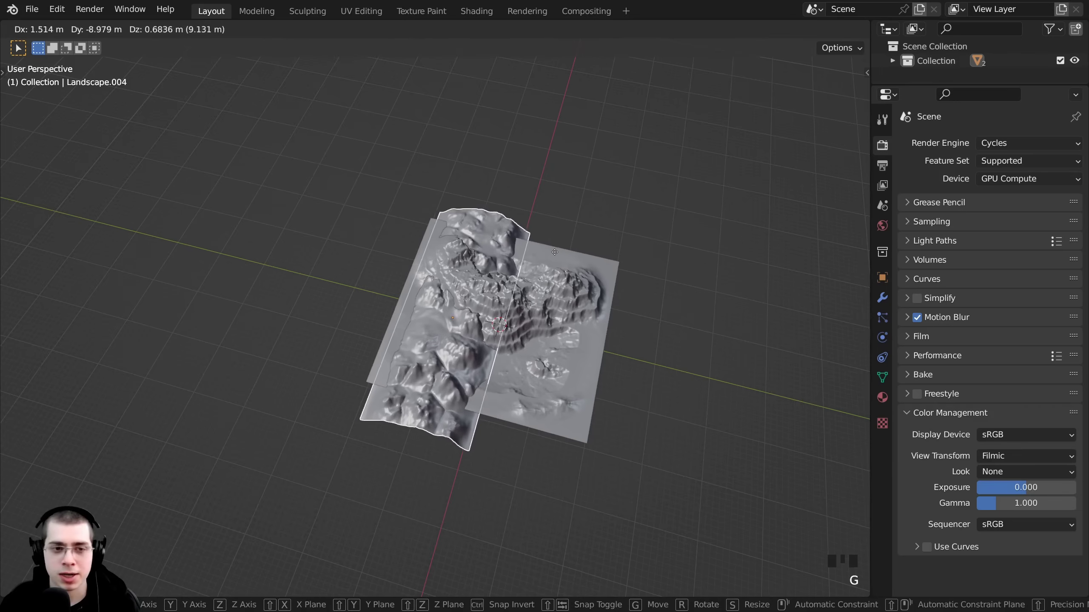
key(y)
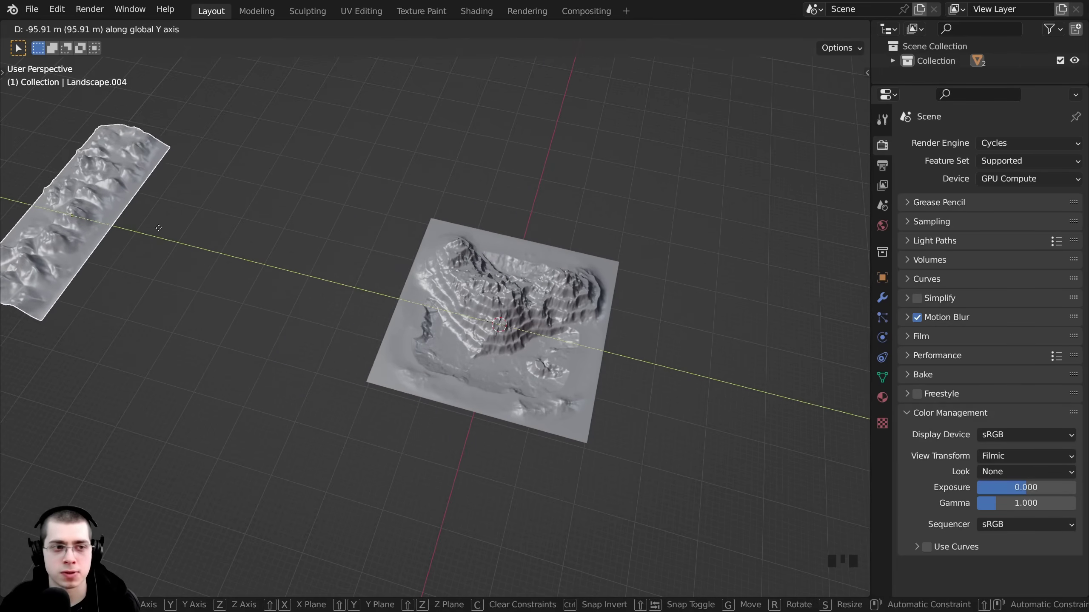
click(222, 241)
shift+middle_drag(222, 240, 339, 256)
key(g)
key(y)
click(124, 210)
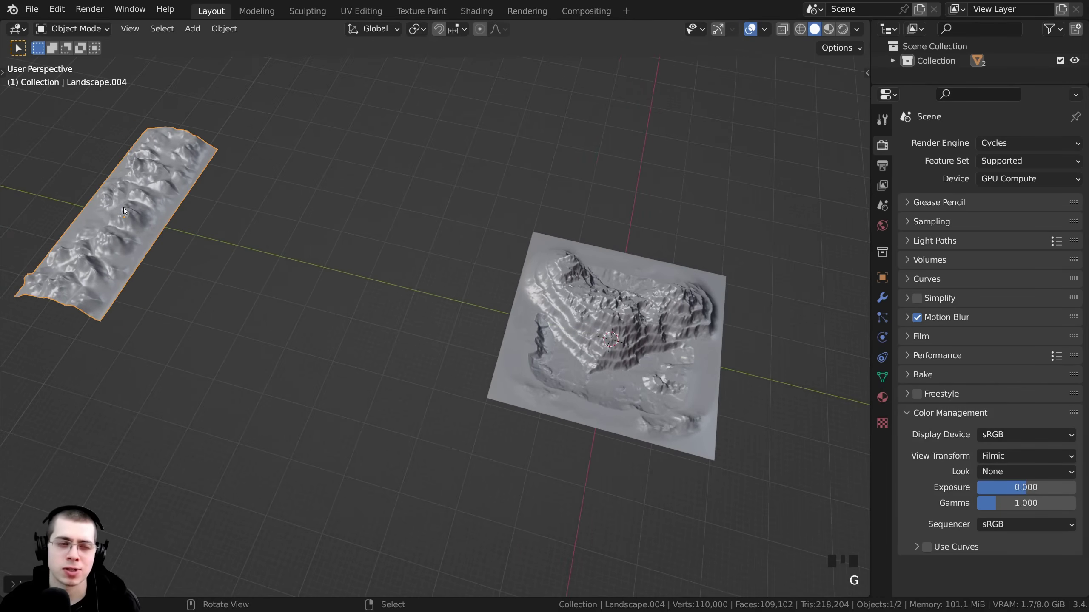
Step: Check the layout from the front and a low angle with the ridge behind
middle_drag(147, 219, 178, 231)
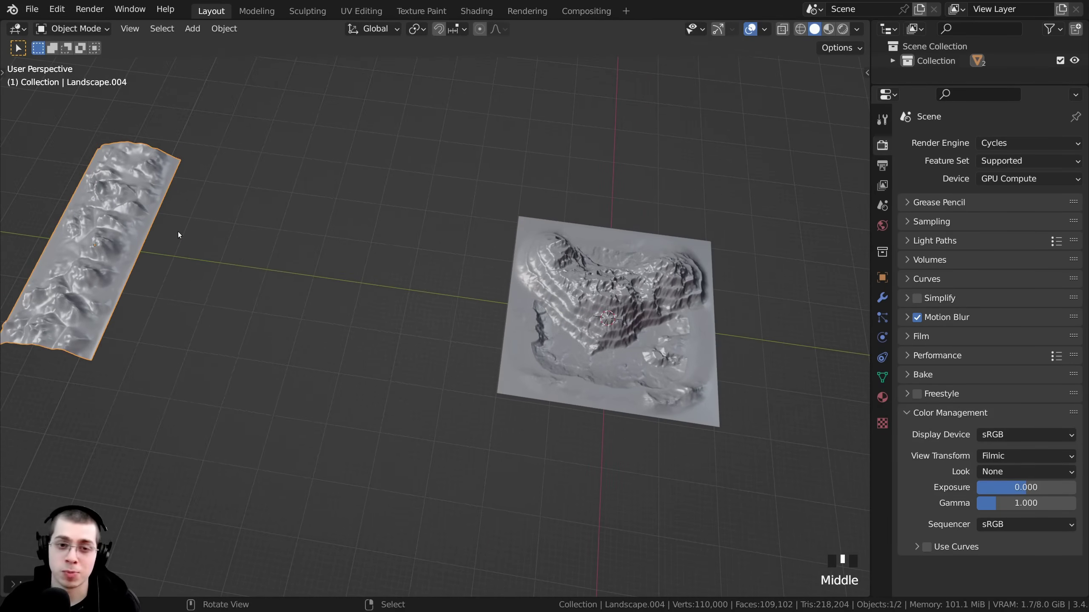
key(KP_1)
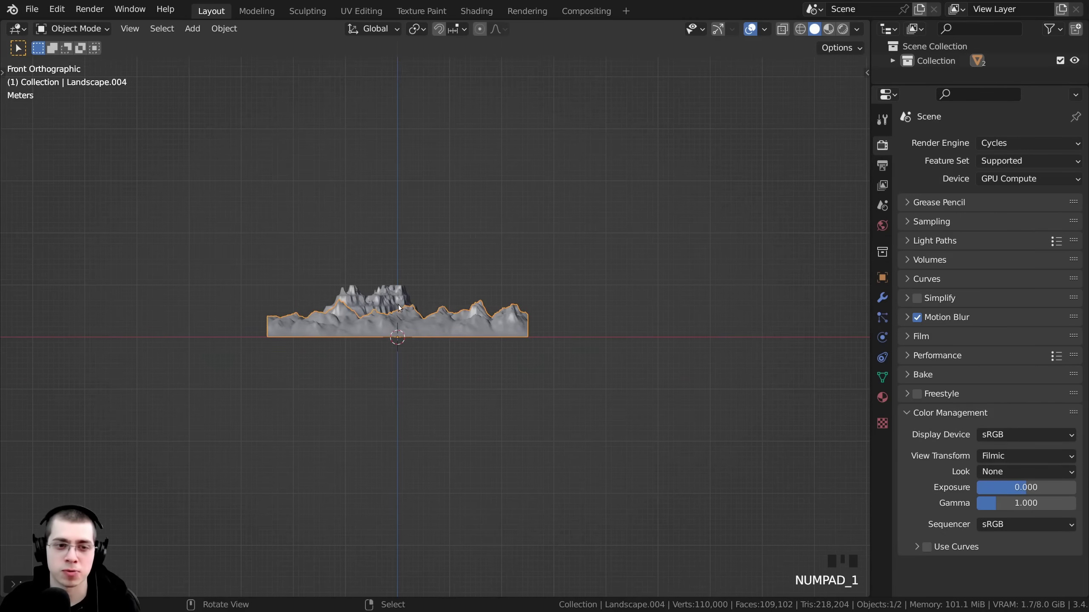
middle_drag(399, 307, 325, 422)
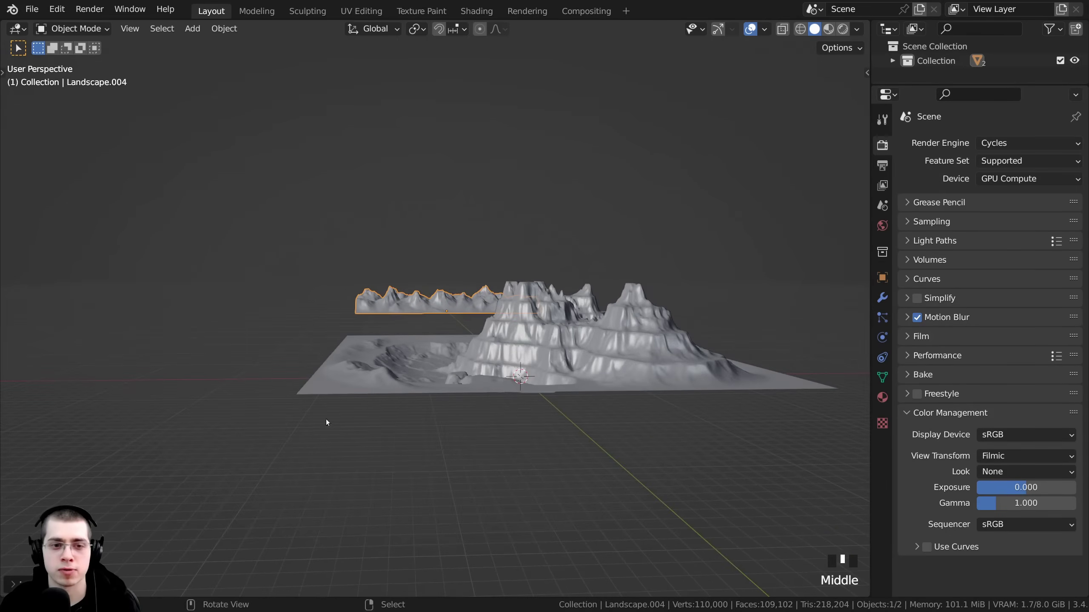
shift+middle_drag(534, 333, 558, 393)
scroll(534, 311, up, 2)
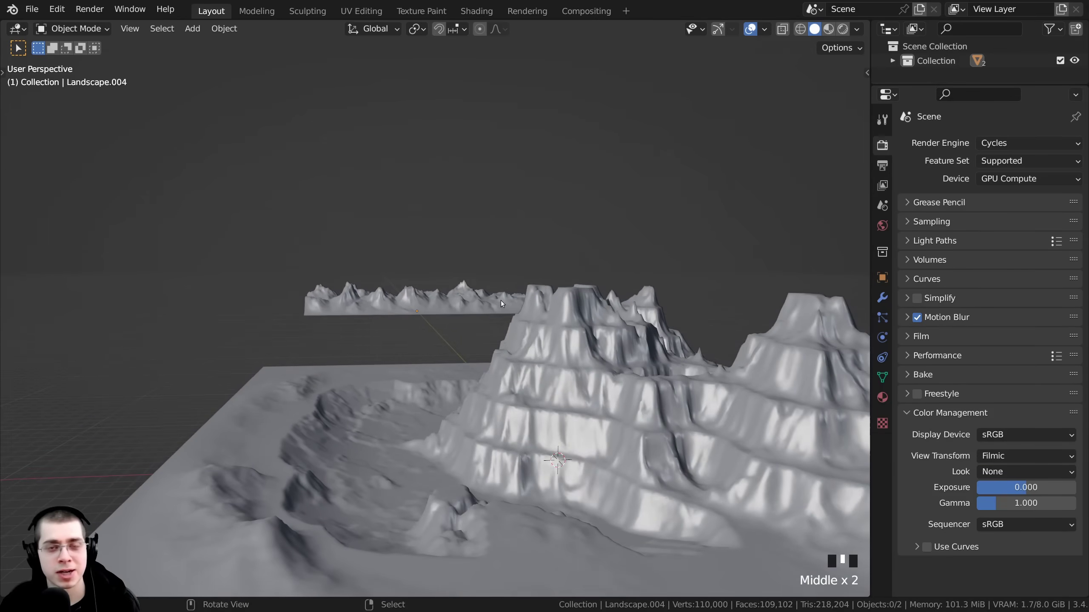
middle_drag(495, 304, 493, 303)
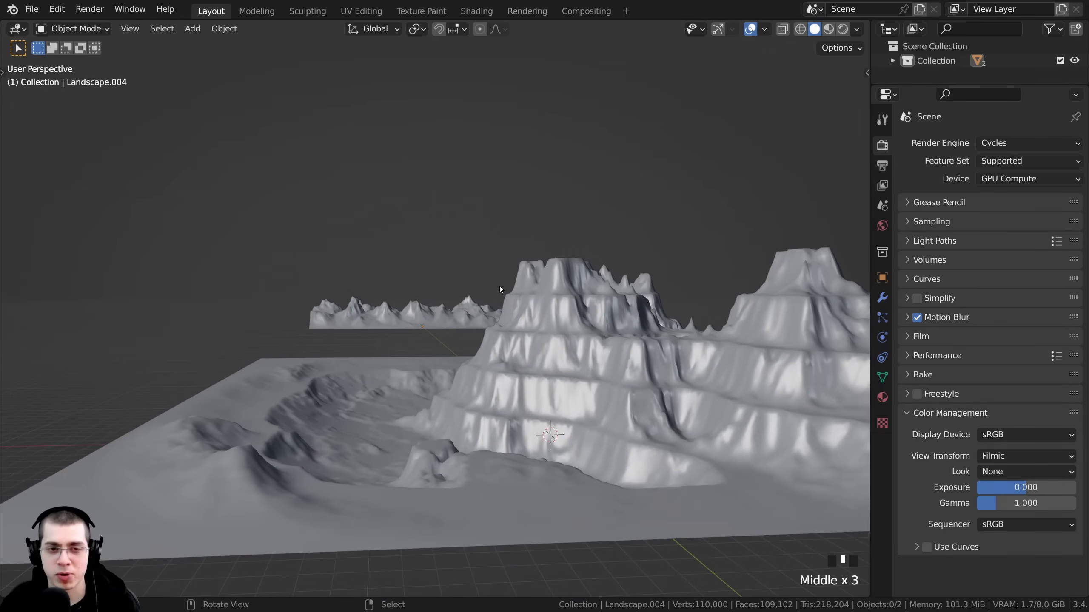
key(shift+a)
mouse_move(501, 287)
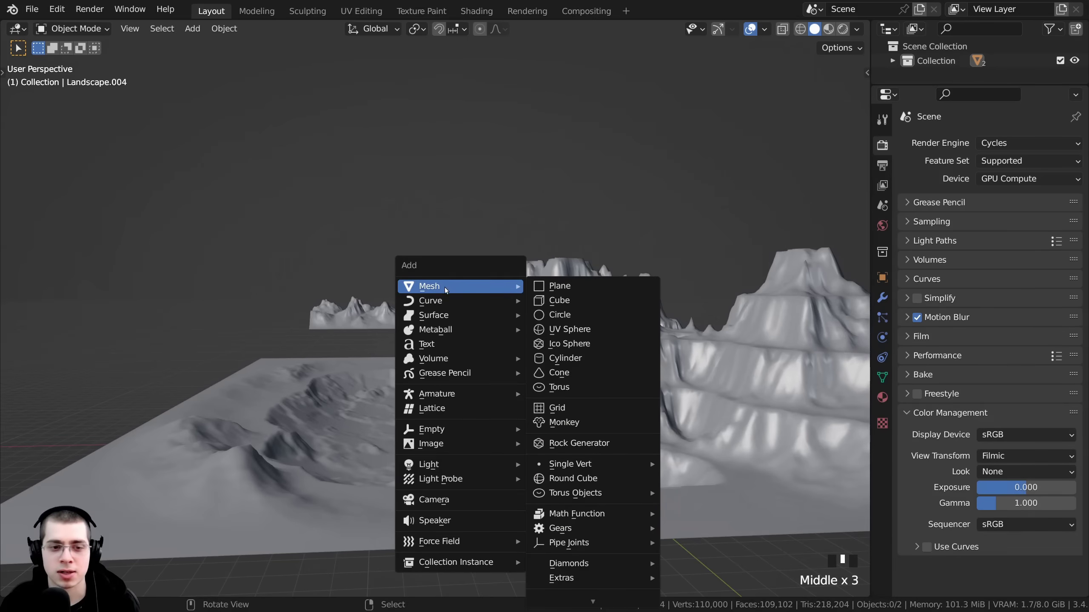
Step: Add a camera and find a low viewpoint framing both mesas
click(433, 500)
shift+middle_drag(474, 332, 495, 258)
scroll(400, 282, up, 2)
scroll(512, 311, down, 2)
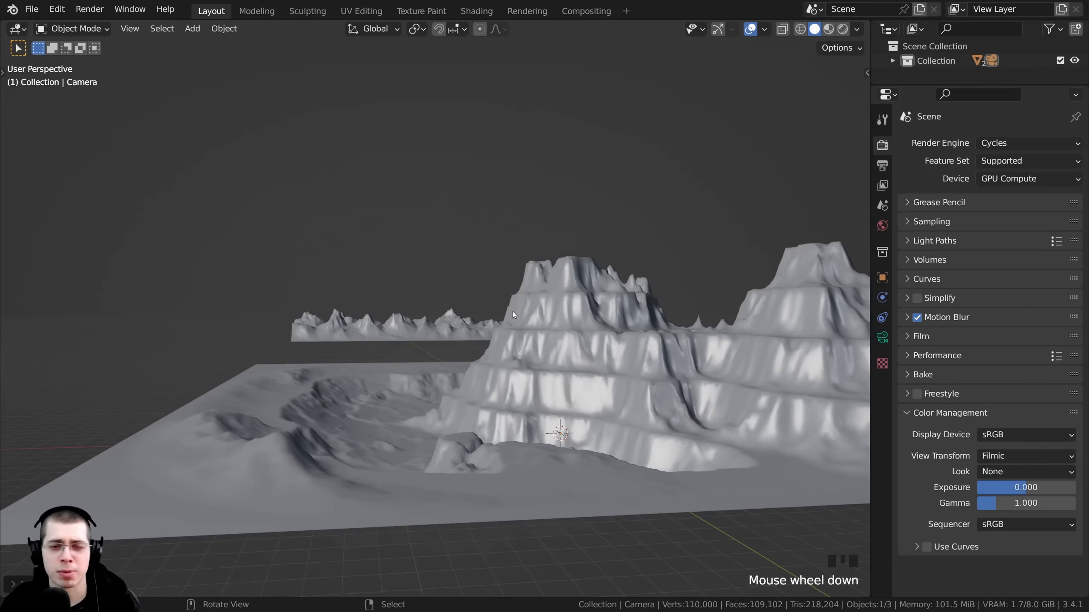
shift+middle_drag(543, 308, 570, 292)
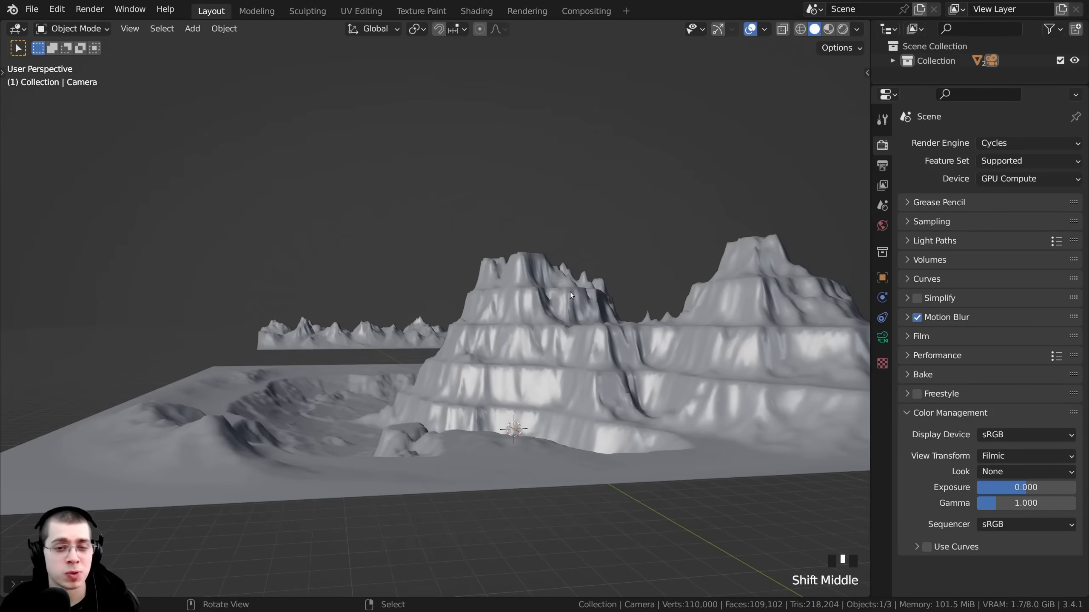
scroll(494, 332, down, 1)
middle_drag(495, 332, 495, 304)
scroll(514, 326, up, 2)
scroll(379, 399, down, 2)
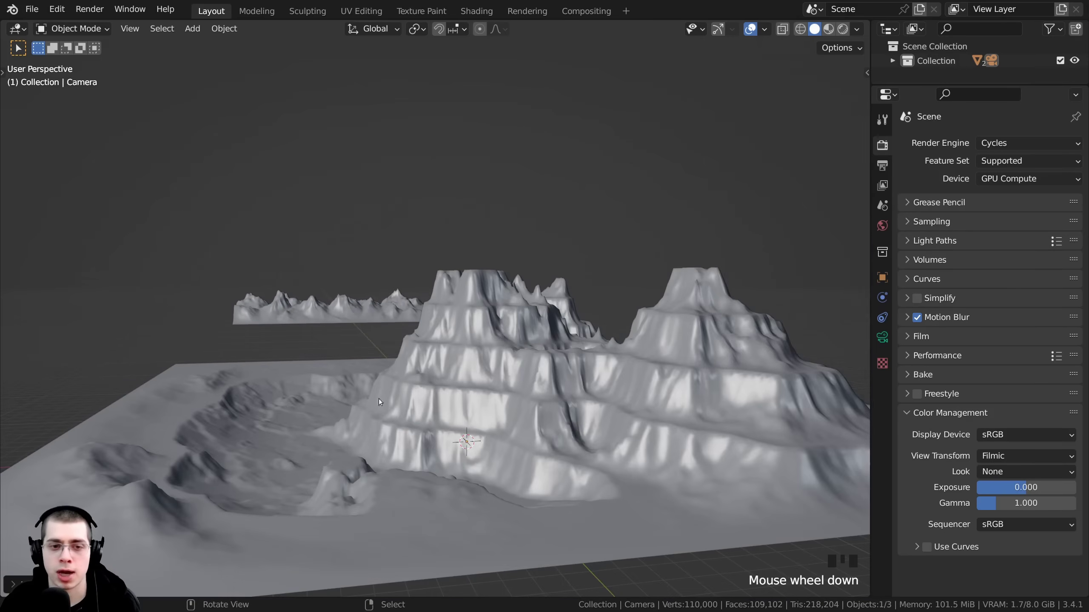
middle_drag(378, 399, 579, 377)
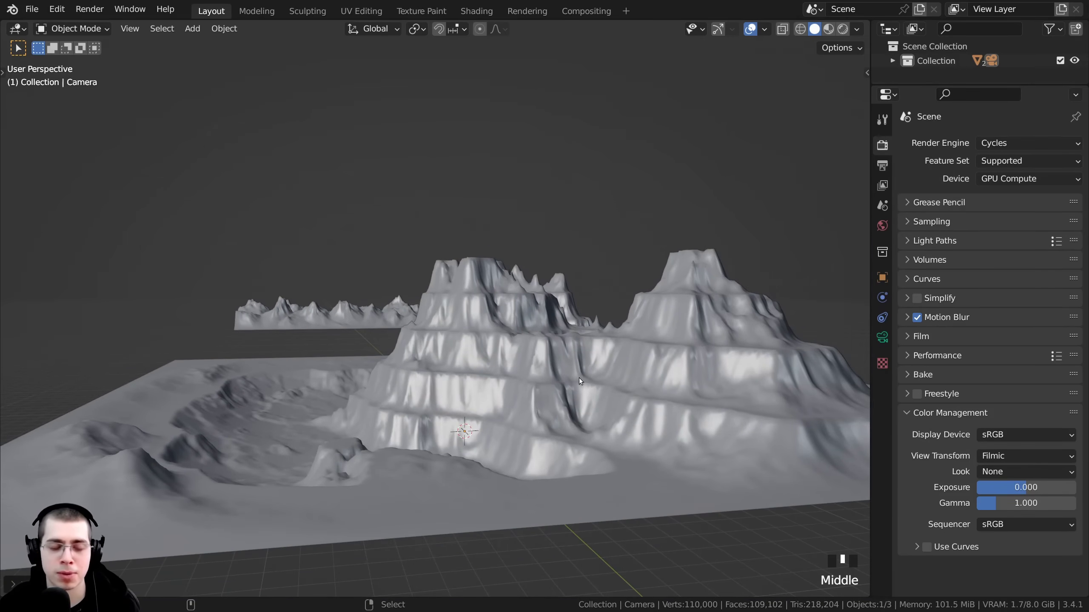
Step: Align the camera to the current view and adjust its position
key(ctrl+alt+KP_0)
scroll(482, 210, down, 1)
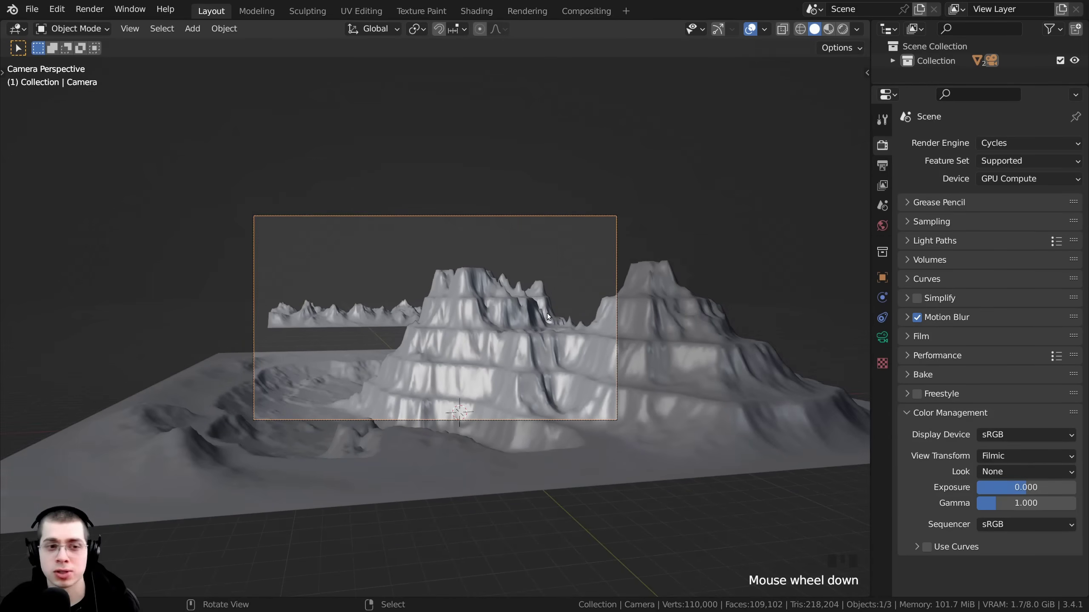
scroll(453, 286, up, 2)
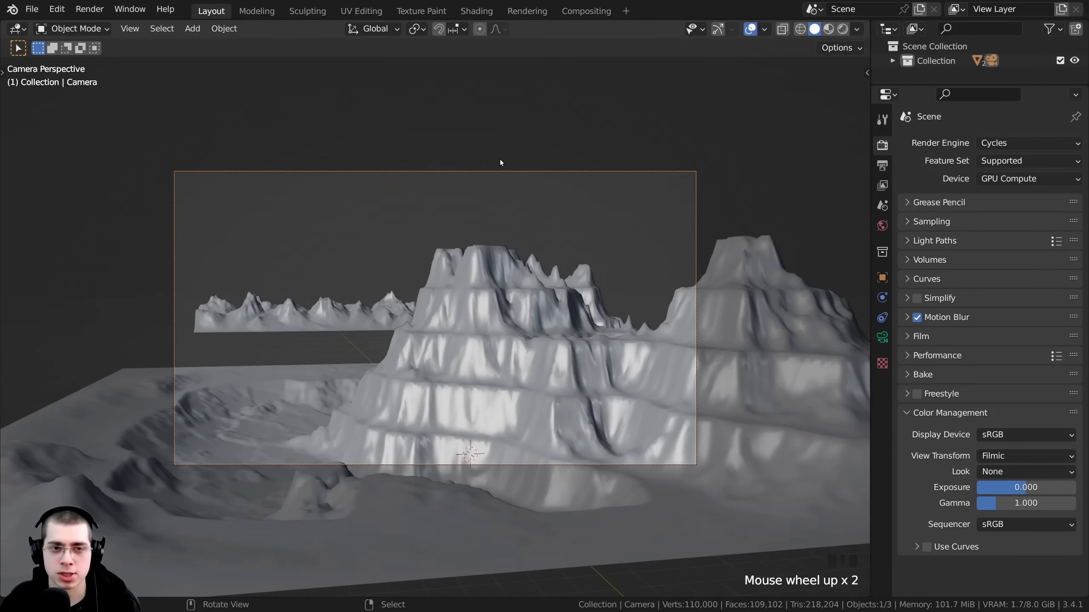
key(g)
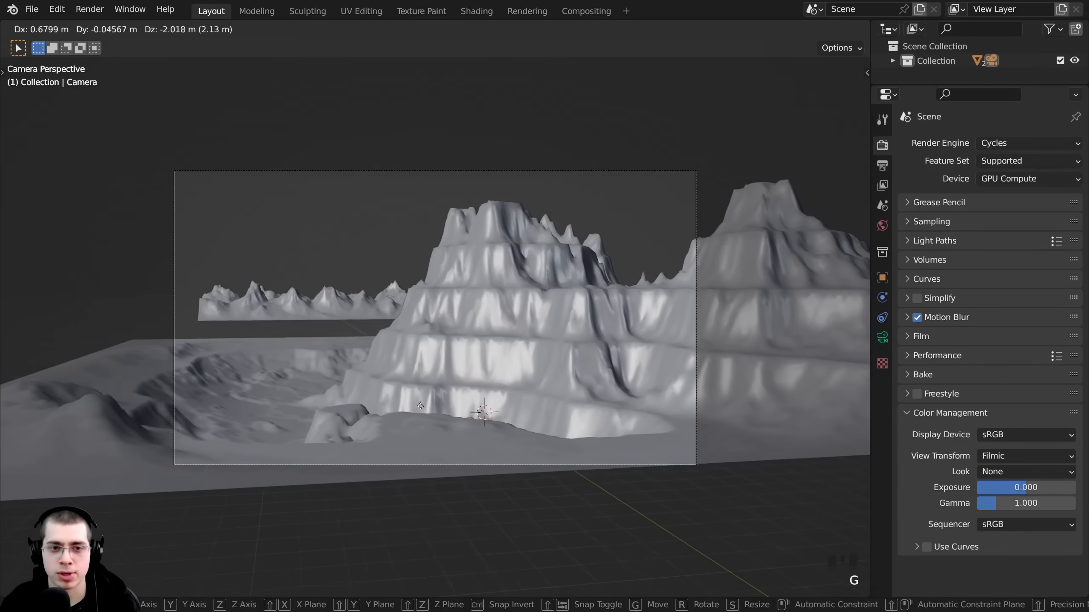
click(620, 404)
shift+middle_drag(578, 355, 582, 379)
Step: Save the scene, select the distant ridge Landscape.004, and view it through the camera
key(ctrl+s)
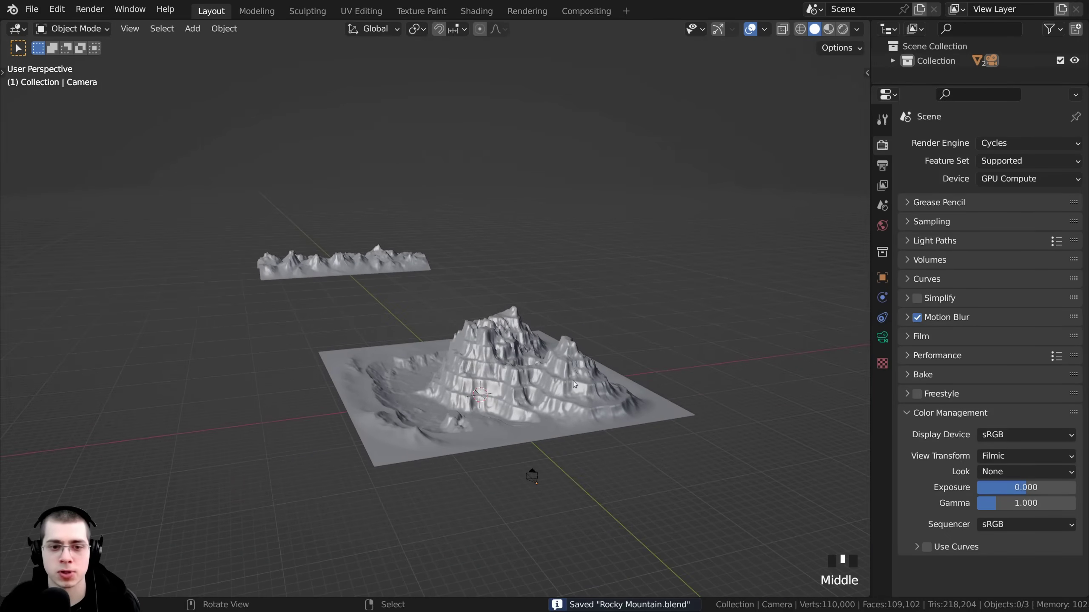
middle_drag(563, 375, 480, 283)
right_click(444, 239)
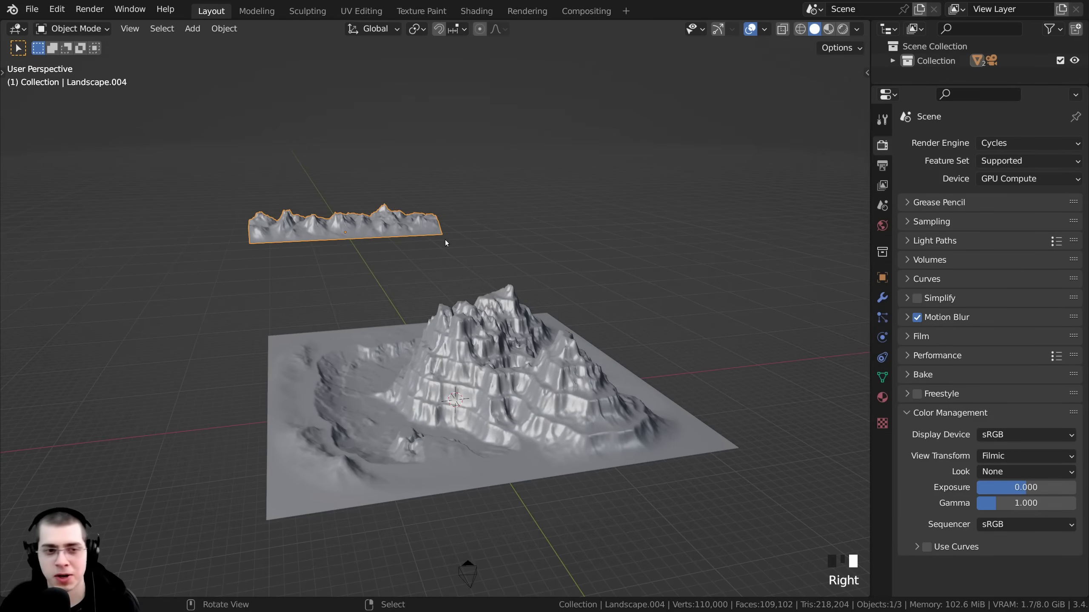
key(KP_0)
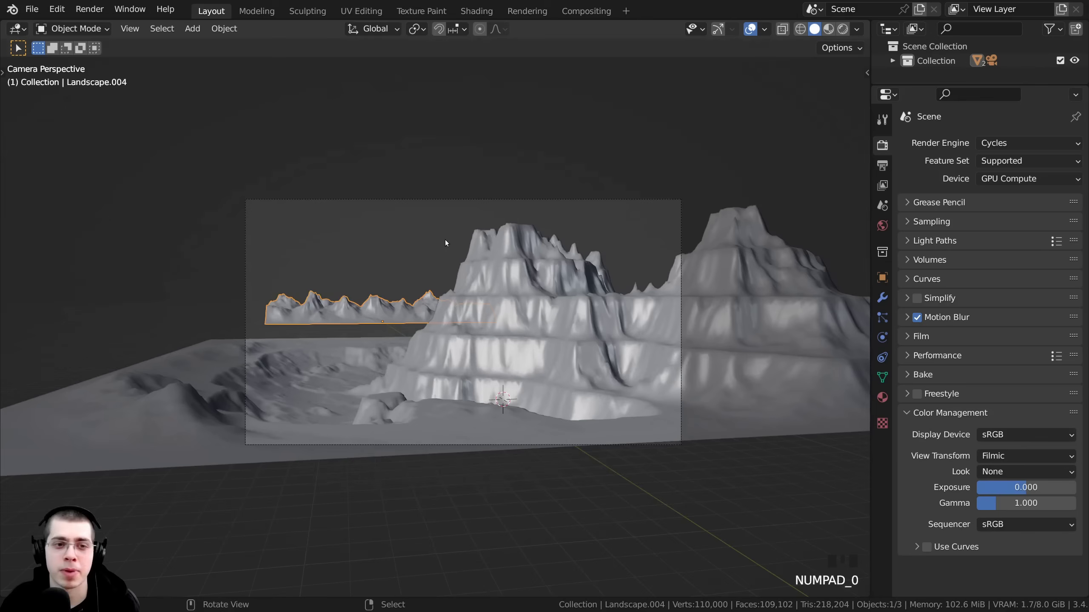
scroll(480, 290, up, 3)
scroll(283, 270, down, 2)
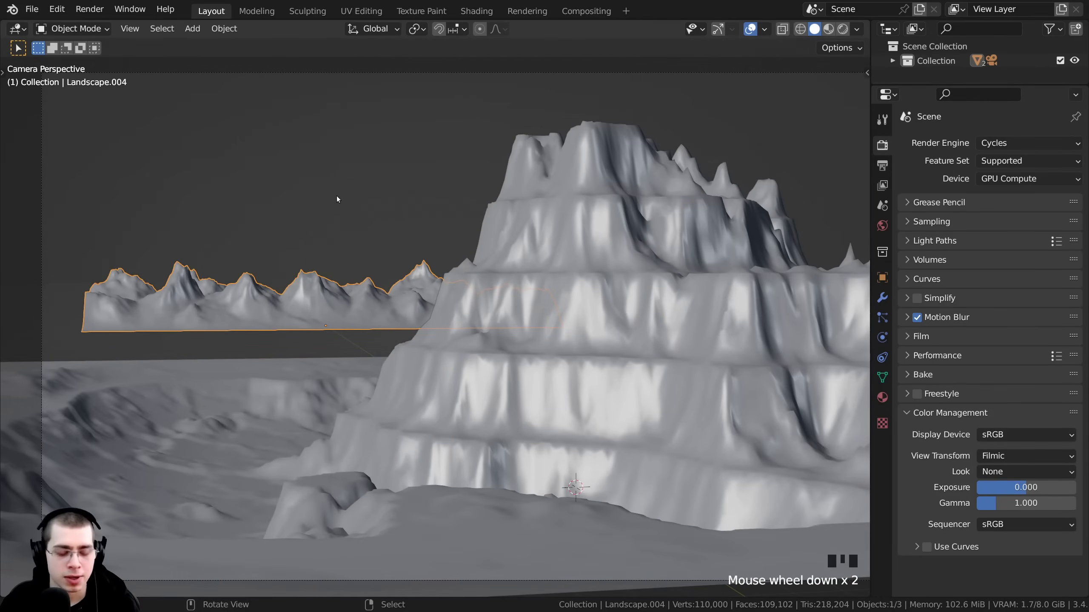
Step: Stretch Landscape.004 taller along Z and shift it further to the left
key(s)
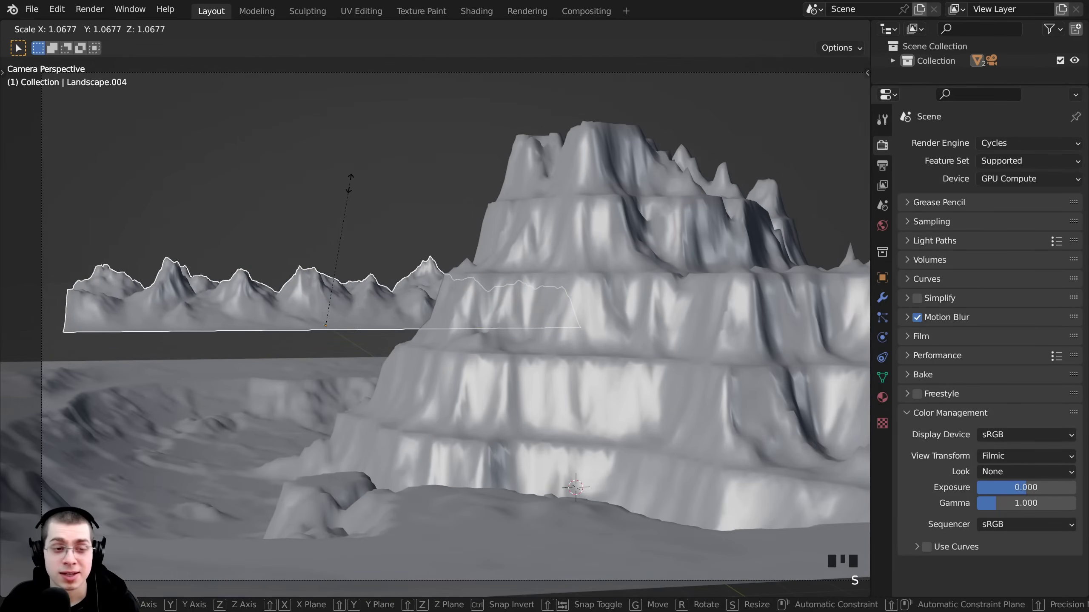
key(z)
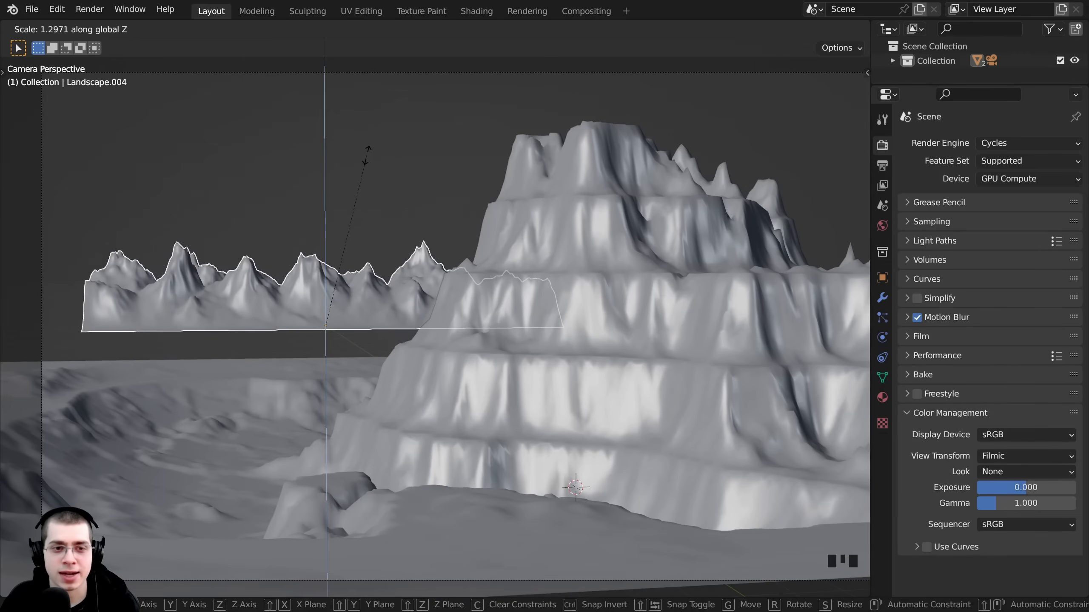
click(367, 157)
key(s)
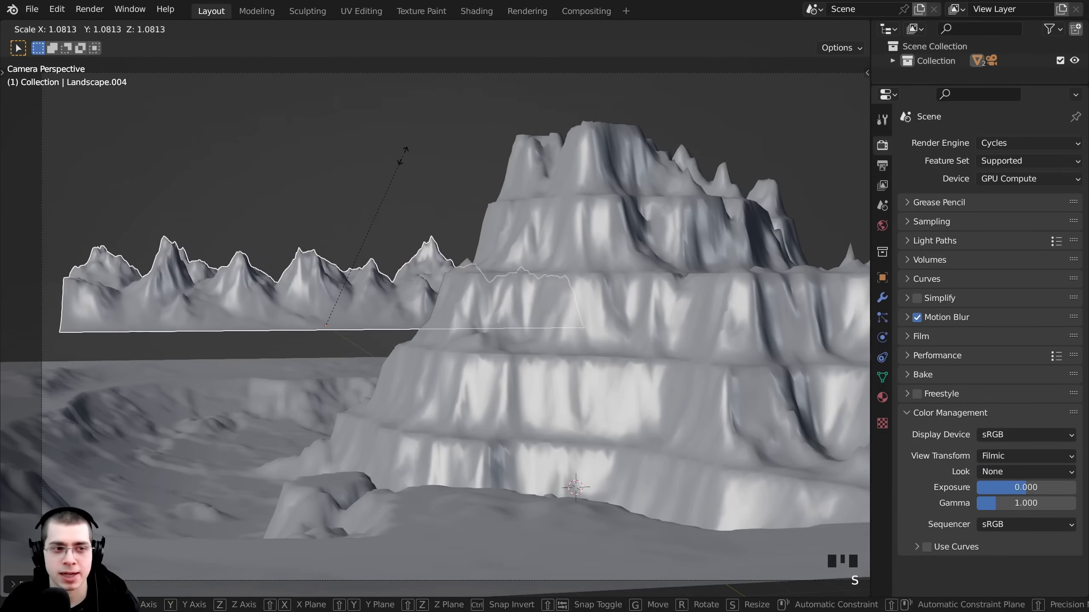
key(g)
click(332, 158)
key(g)
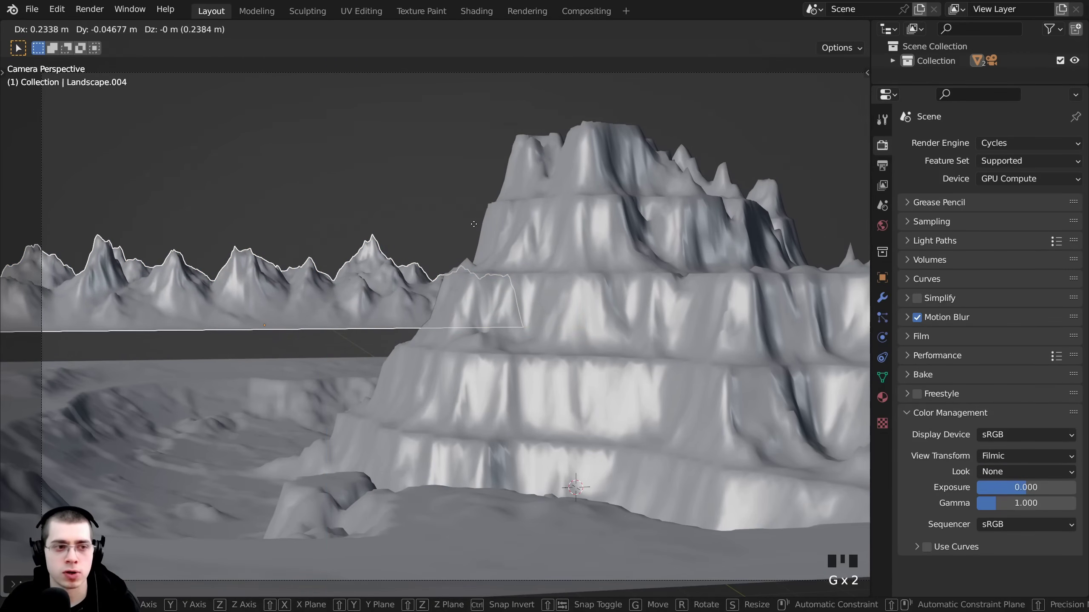
click(273, 187)
Step: Nudge the ridge slightly sideways, apply its scale, and orbit out to User Perspective
key(g)
click(156, 234)
scroll(303, 293, up, 1)
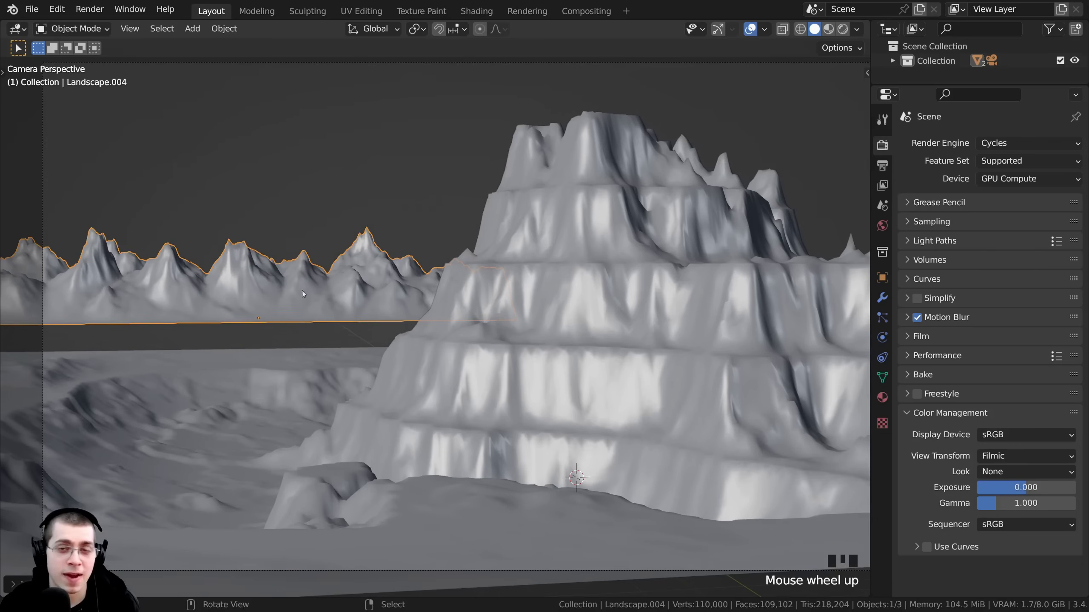
key(ctrl+a)
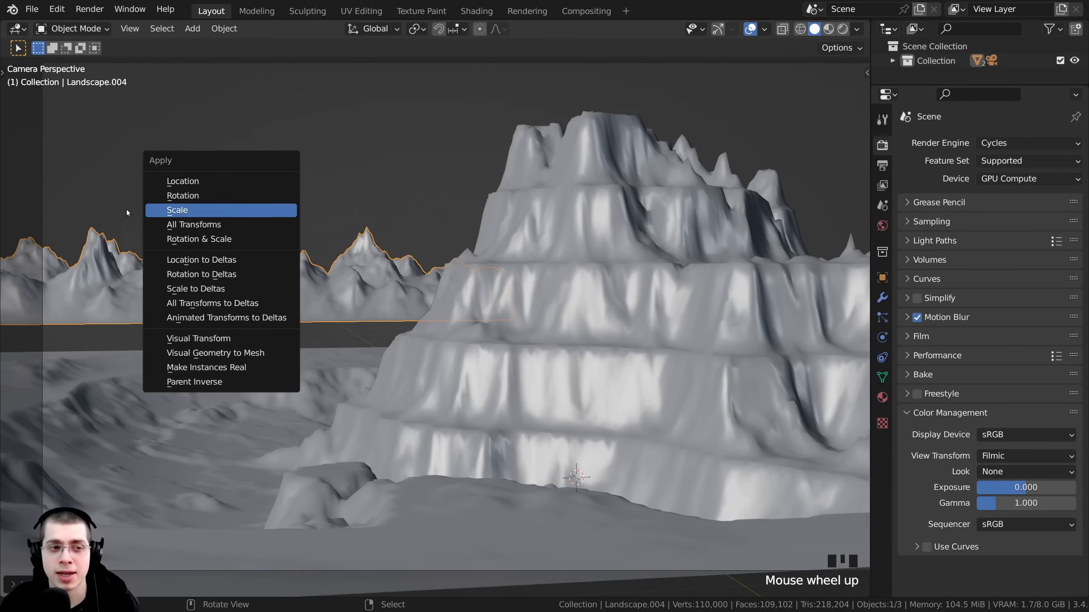
click(158, 210)
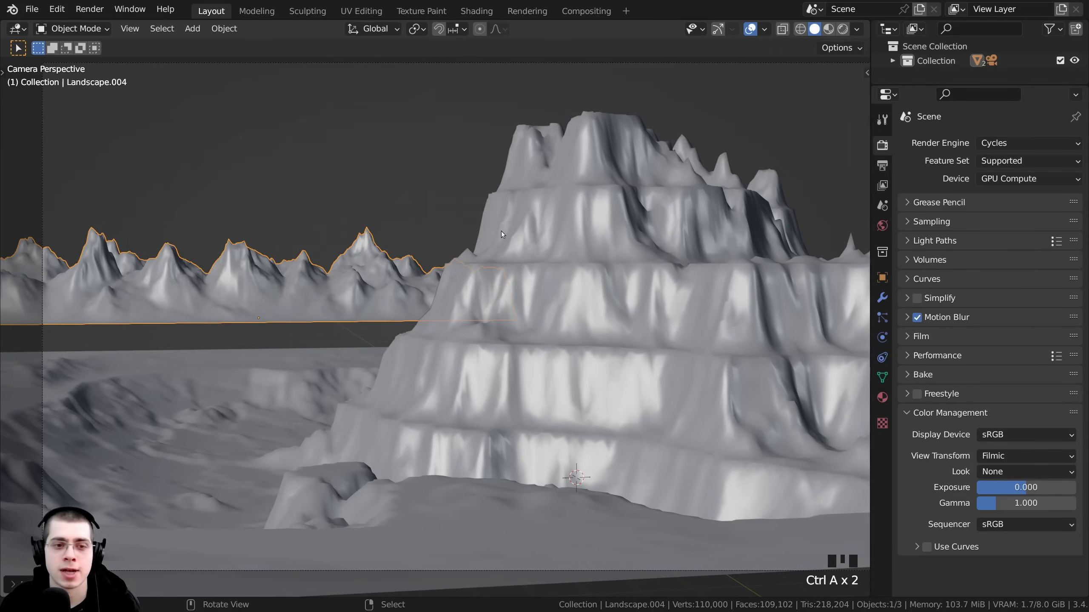
shift+middle_drag(501, 232, 308, 200)
scroll(476, 240, down, 1)
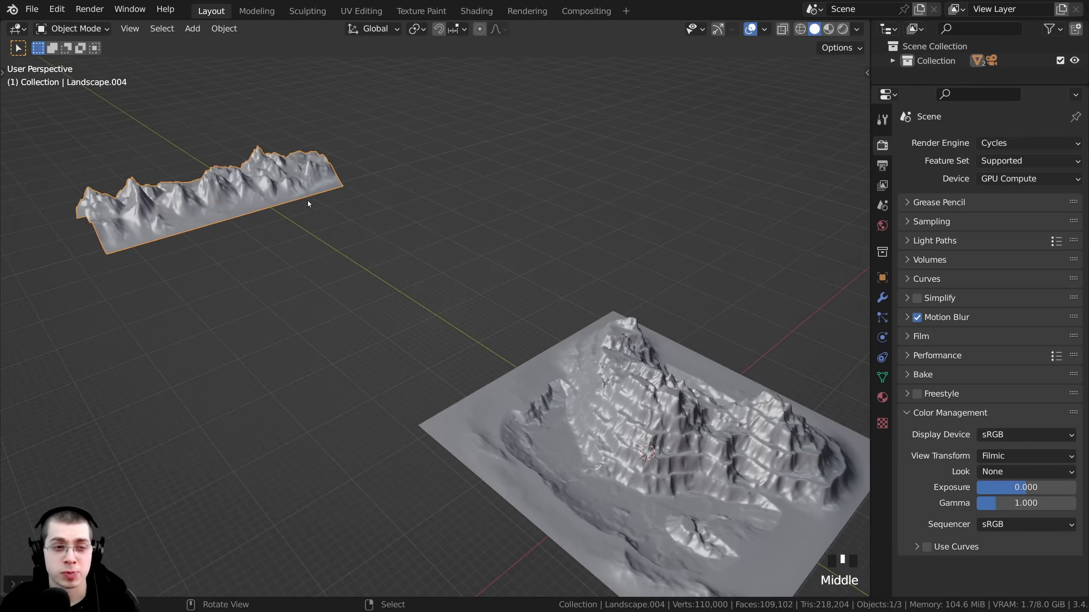
scroll(274, 180, down, 2)
middle_drag(239, 158, 468, 289)
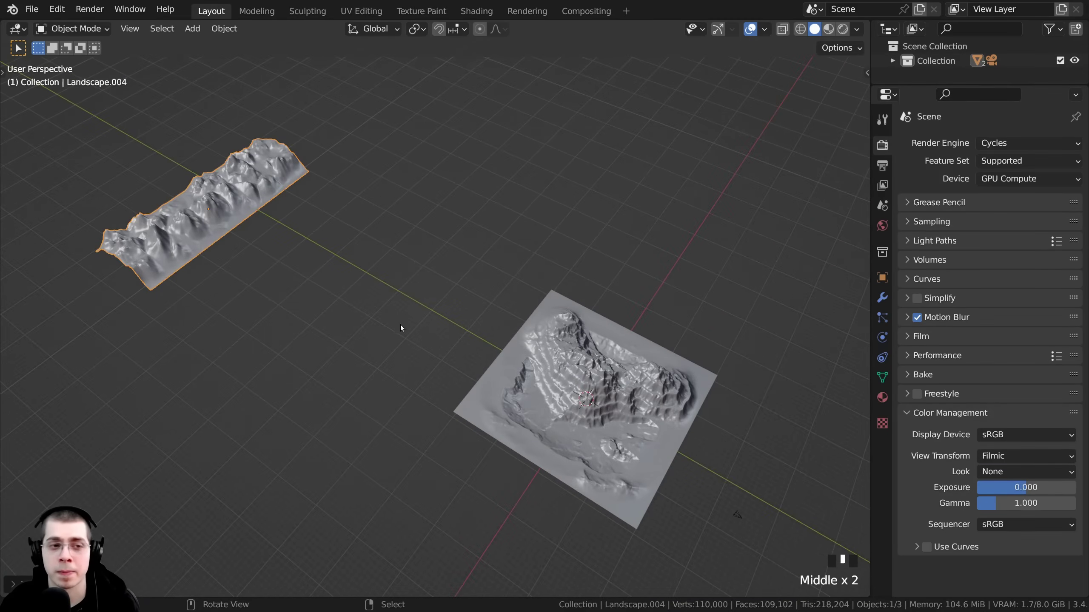
Step: Duplicate the ridge and slide the copy along Y beside the large terrain
middle_drag(401, 326, 399, 308)
key(shift+d)
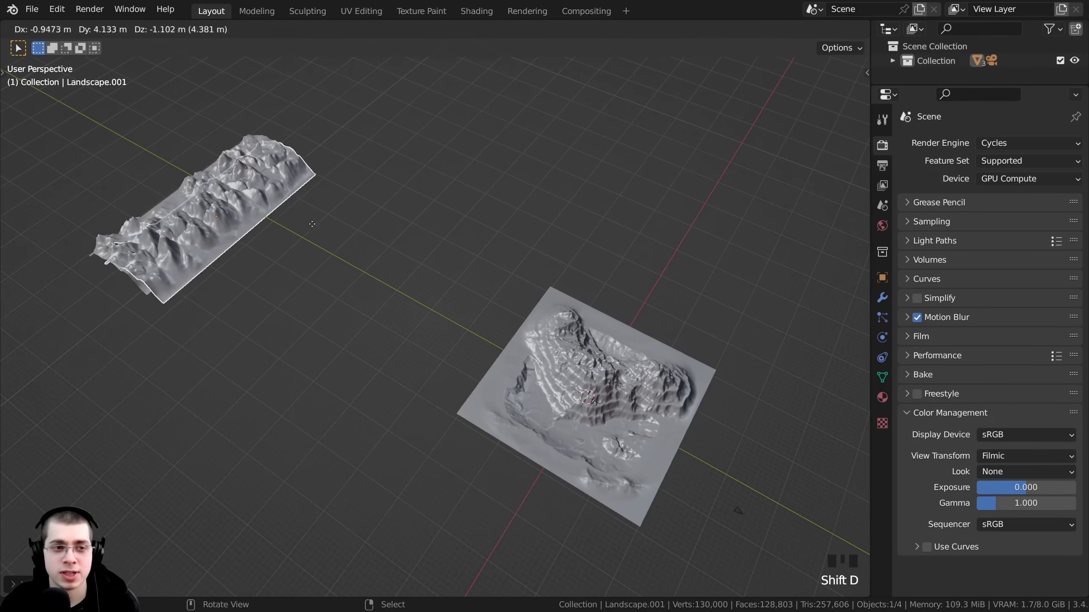
key(y)
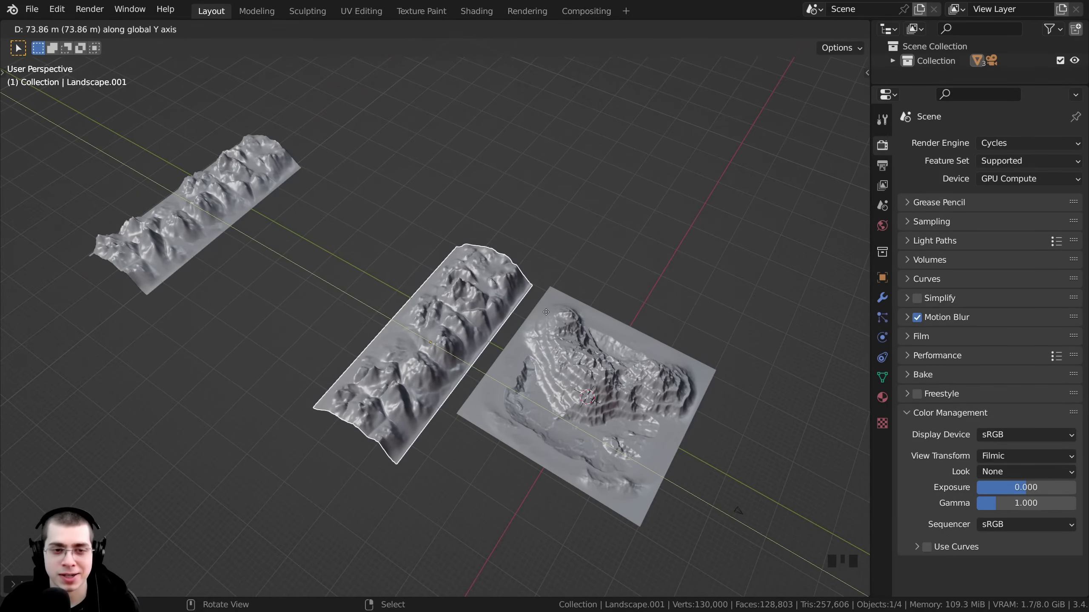
click(530, 377)
middle_drag(530, 377, 441, 349)
scroll(440, 352, up, 4)
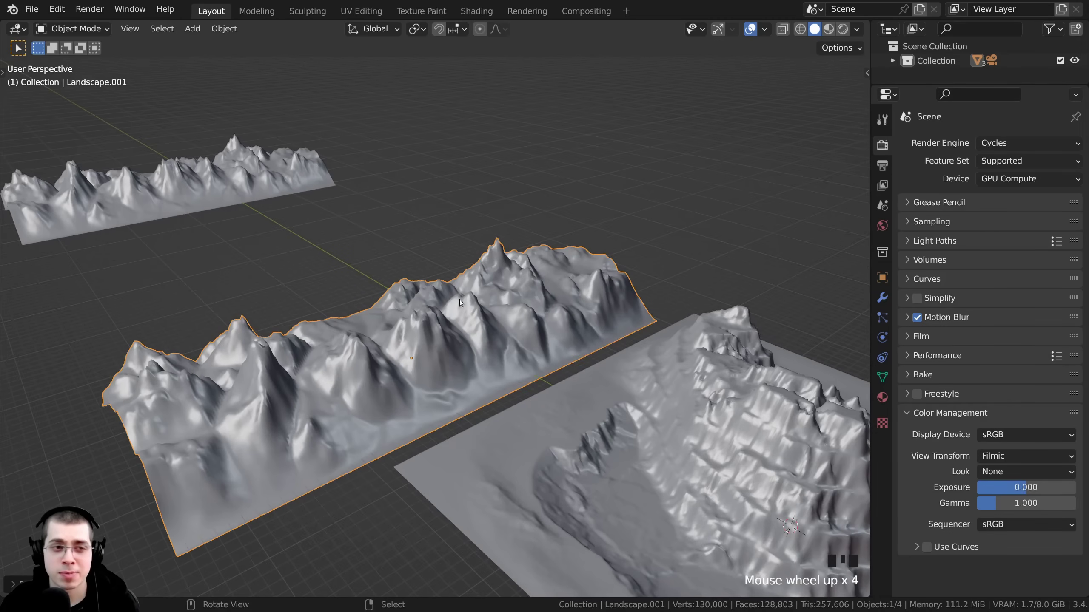
scroll(507, 314, down, 2)
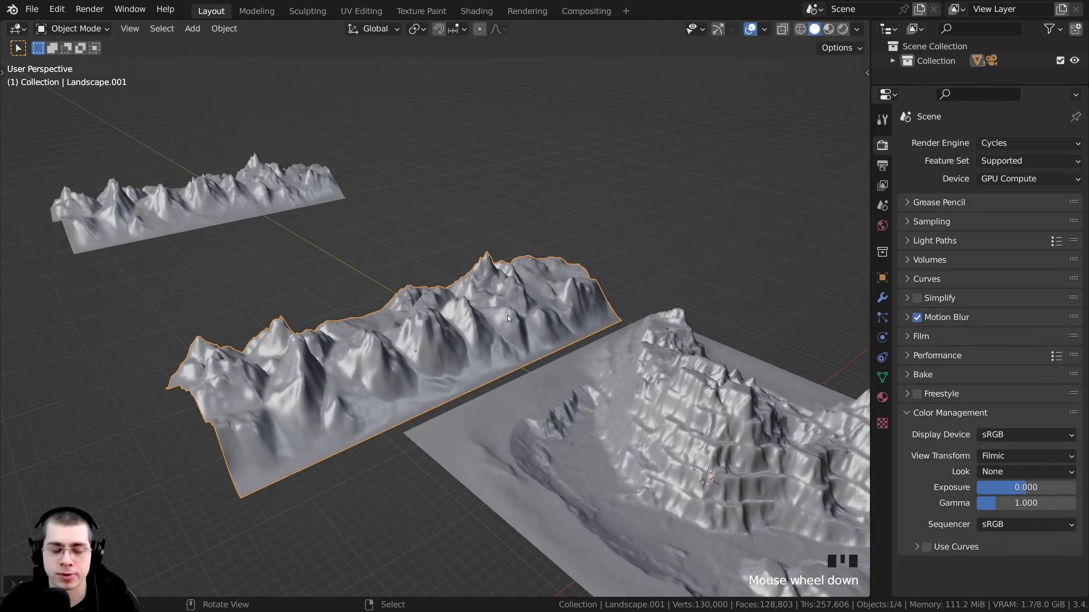
middle_drag(507, 315, 527, 286)
Step: Rotate the copy 180° around Z and check it through the camera view
key(r)
key(z)
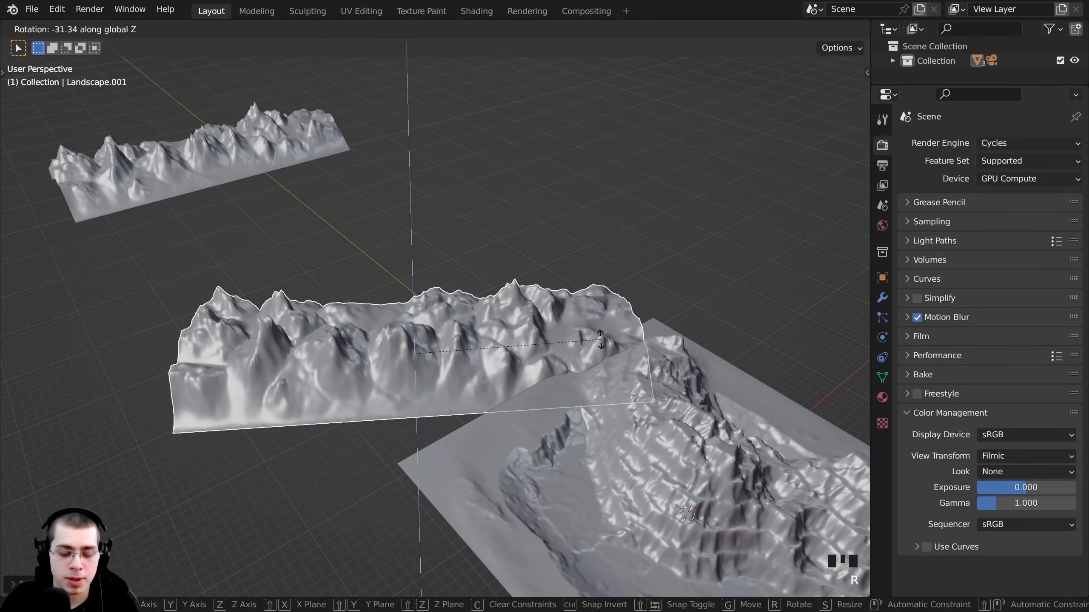
text(180)
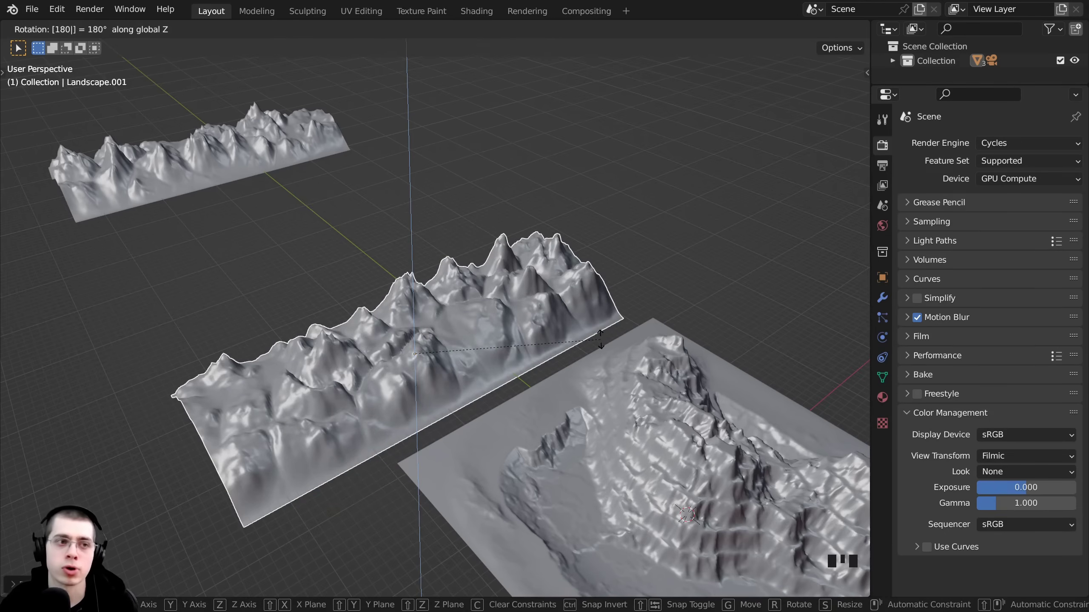
key(Return)
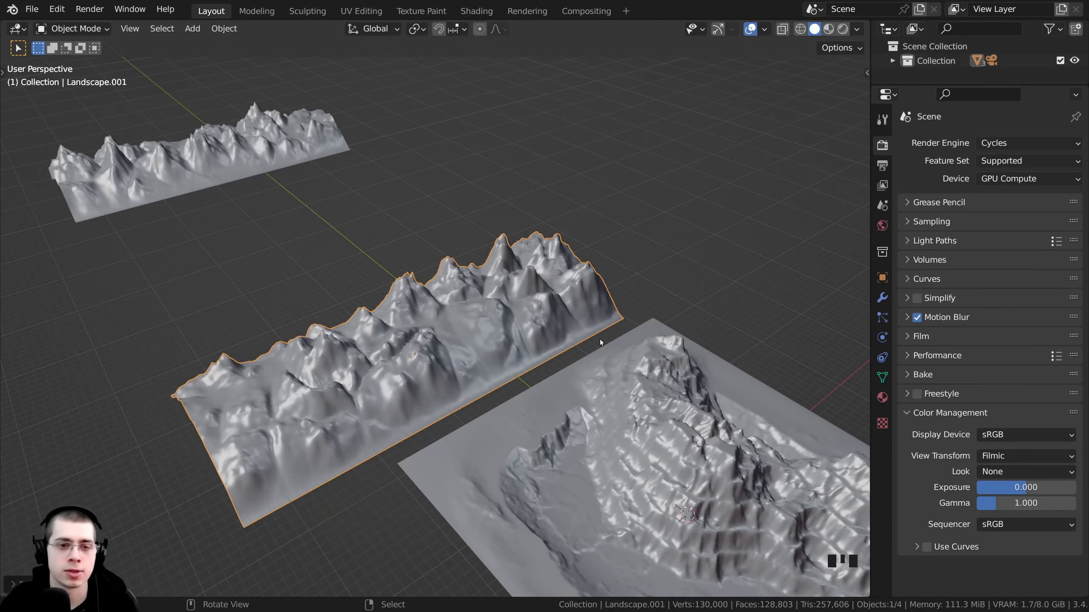
middle_drag(302, 345, 302, 359)
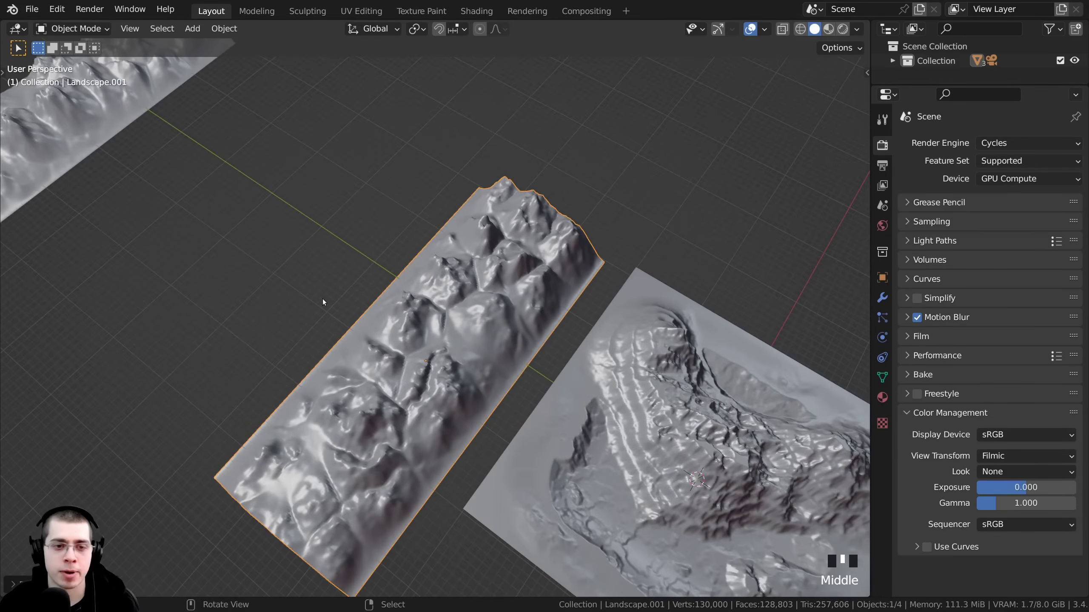
scroll(326, 249, up, 1)
middle_drag(322, 299, 365, 288)
scroll(388, 340, up, 2)
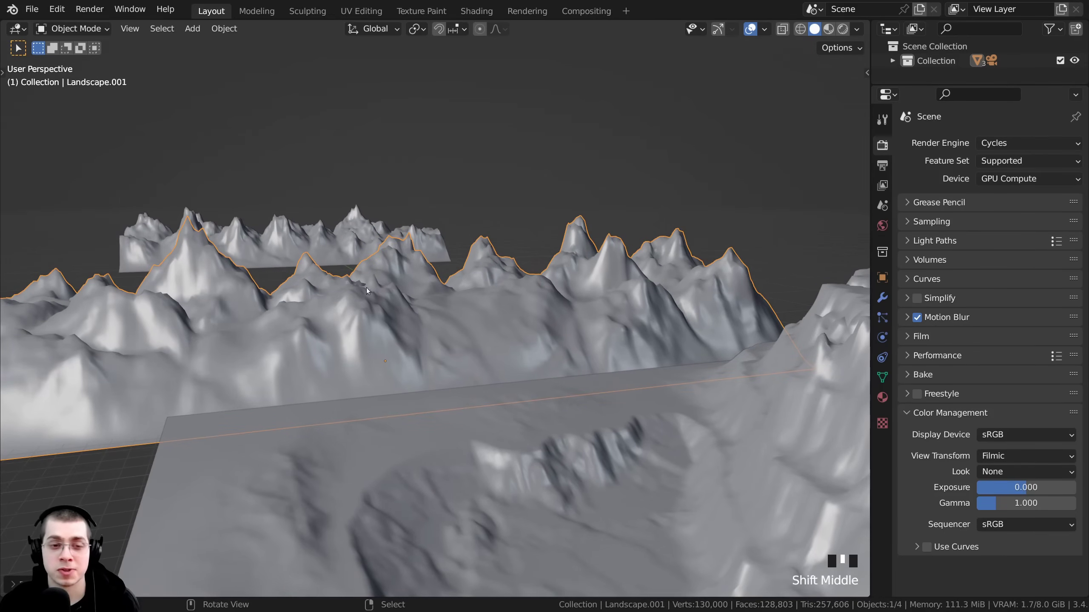
key(KP_0)
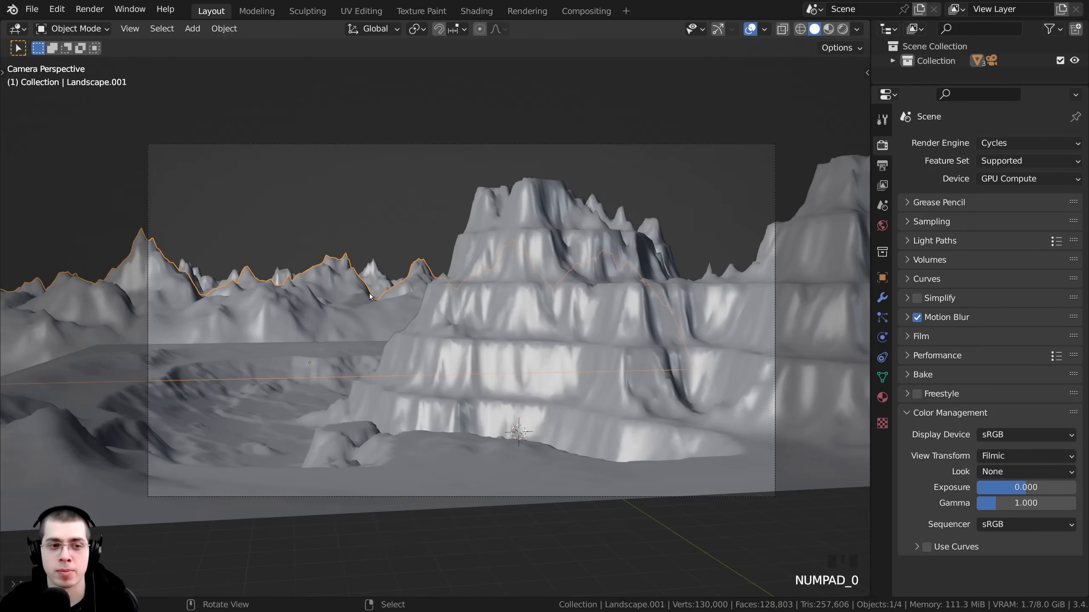
Step: Select the copied ridge Landscape.001 and lower it, checking the result through the camera
shift+middle_drag(444, 288, 340, 338)
right_click(253, 174)
key(KP_0)
right_click(407, 375)
key(g)
key(g)
click(404, 372)
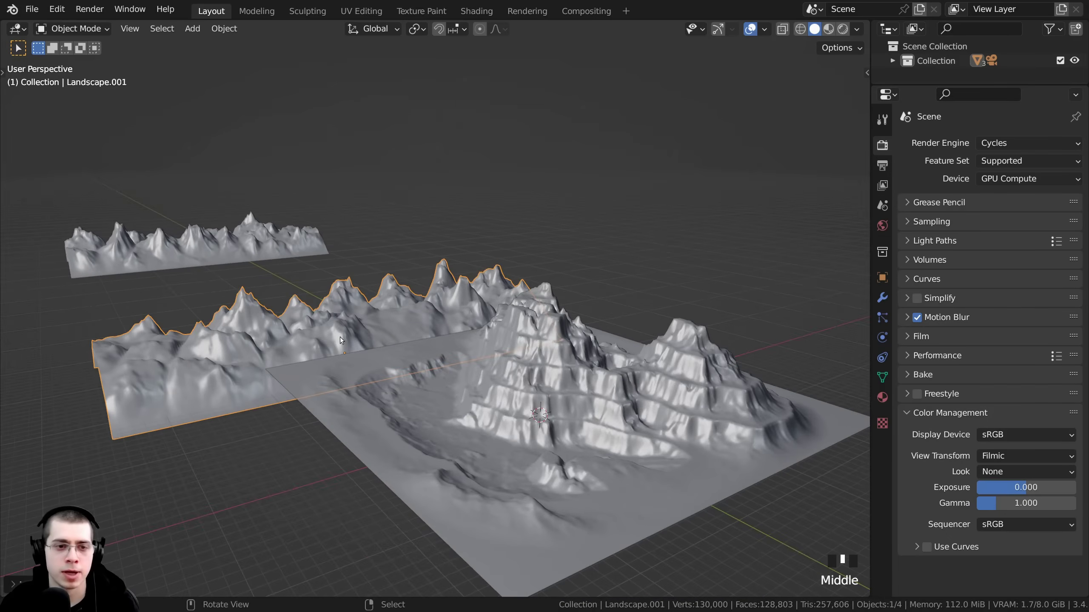
key(KP_0)
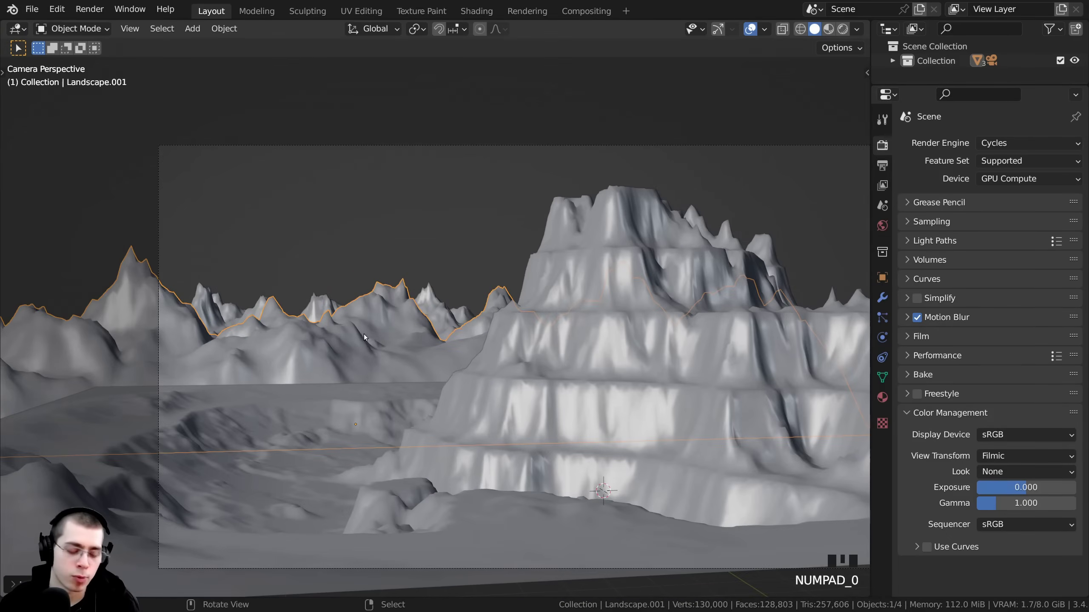
Step: Scale the copied ridge down so it sits behind the main peak
key(s)
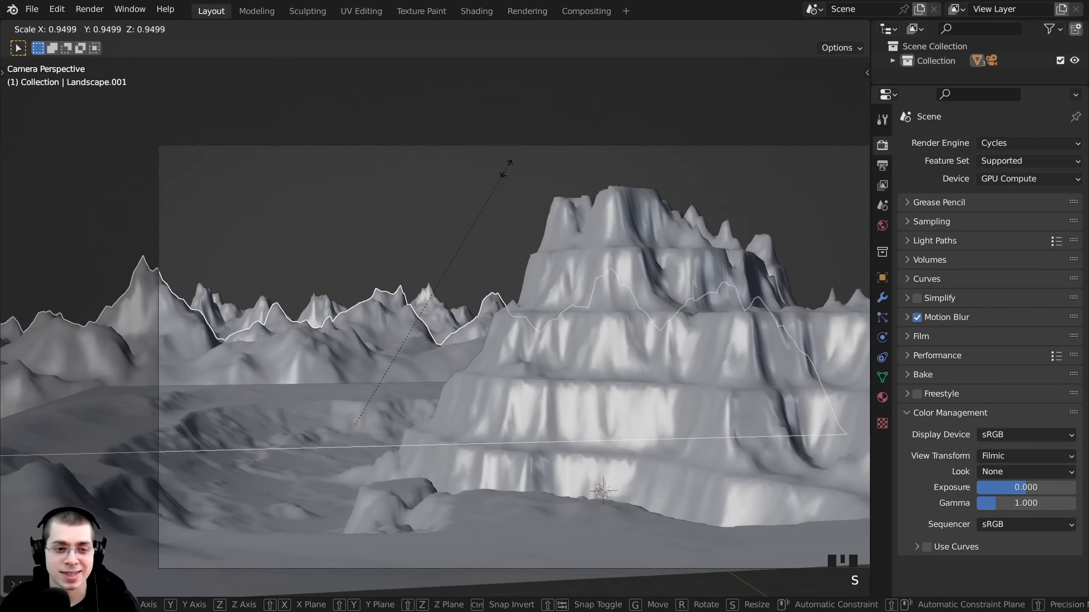
key(z)
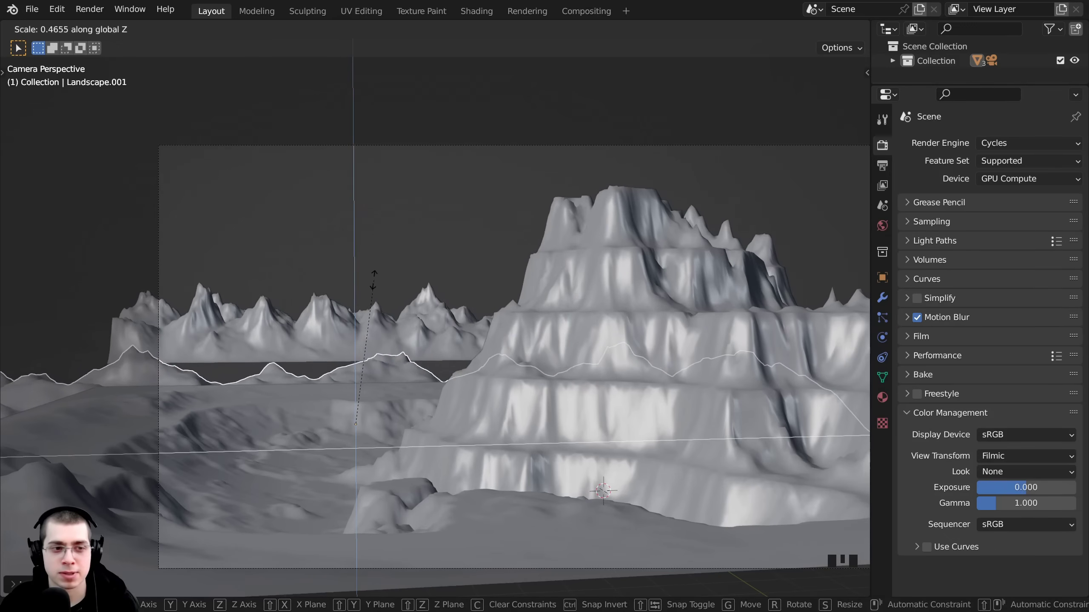
key(s)
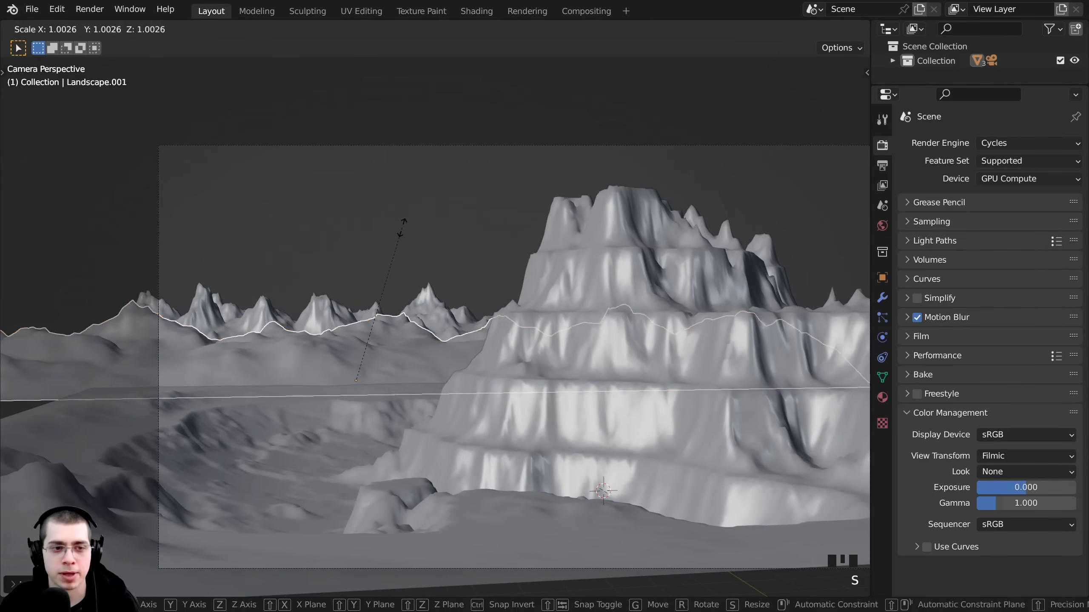
click(410, 219)
scroll(137, 332, down, 2)
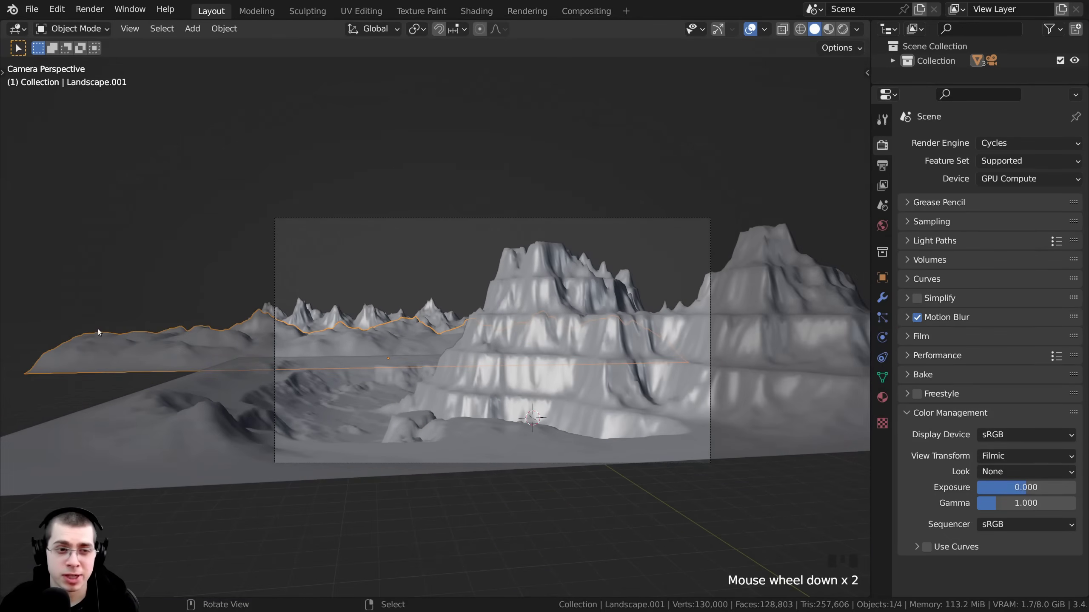
scroll(537, 319, up, 2)
key(s)
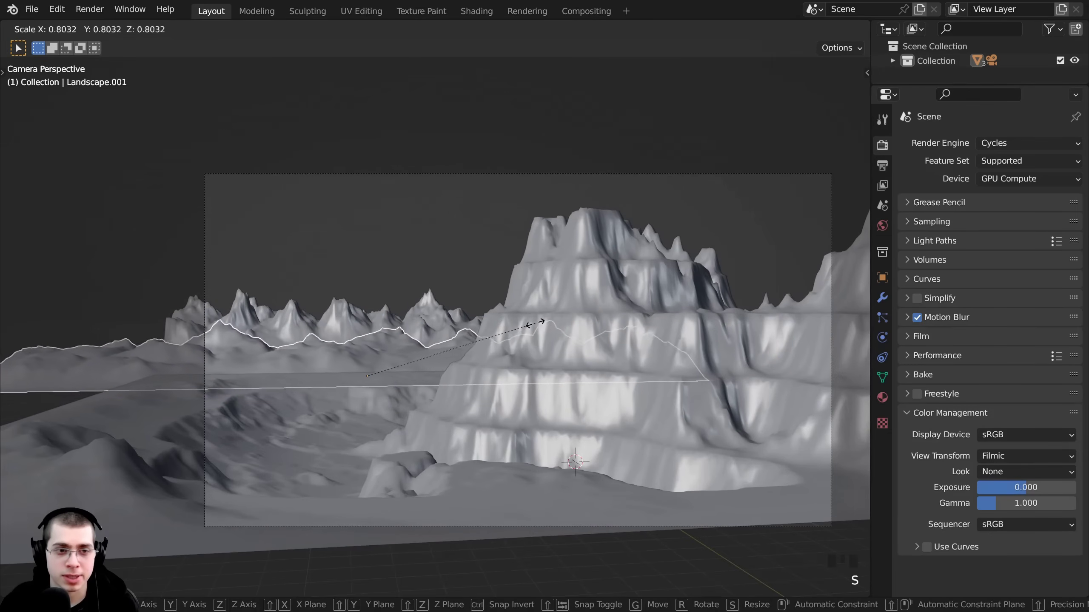
click(527, 326)
Step: Apply the copied ridge's scale and save Rocky Mountain.blend
scroll(435, 328, up, 2)
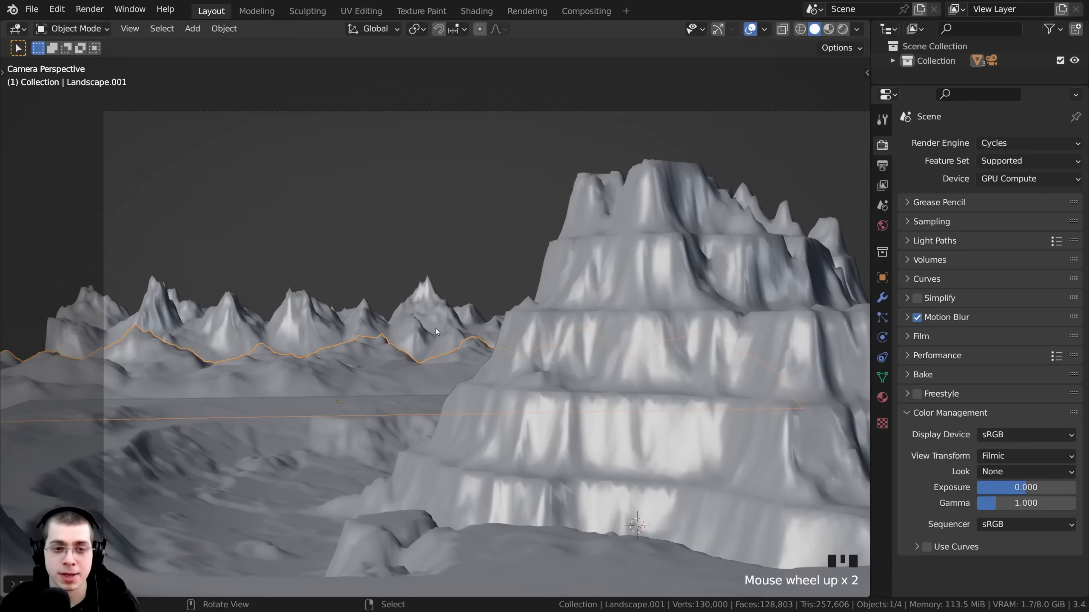
key(g)
right_click(400, 329)
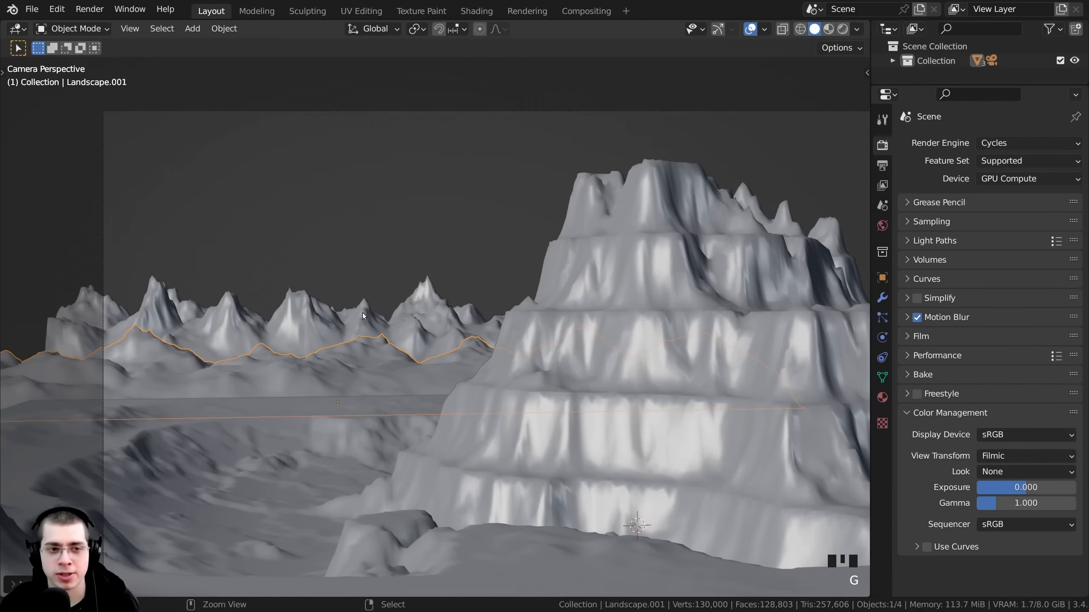
key(ctrl+a)
click(290, 316)
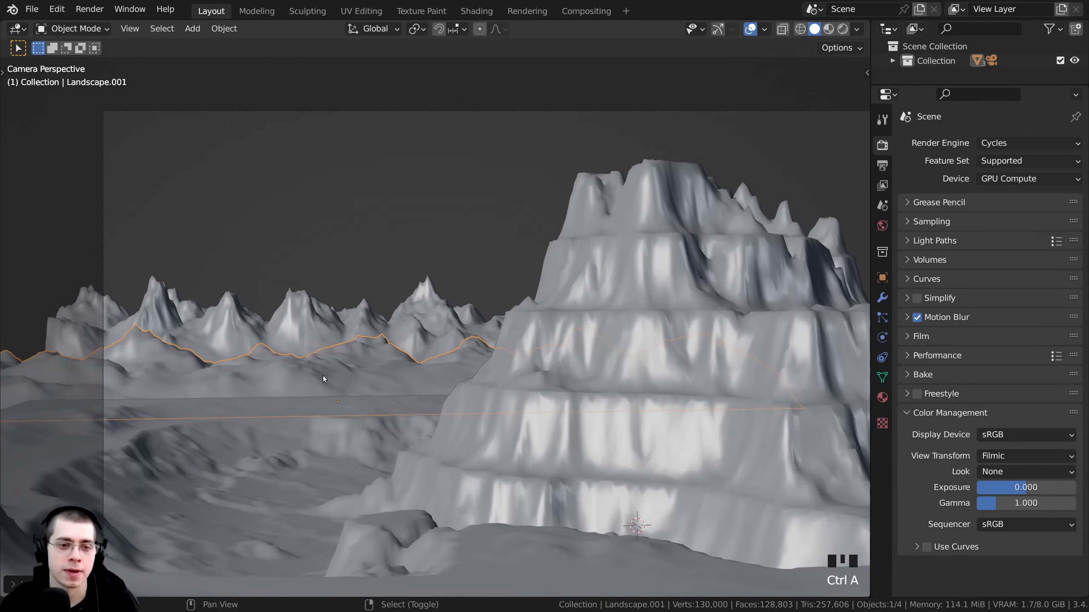
shift+middle_drag(323, 375, 429, 275)
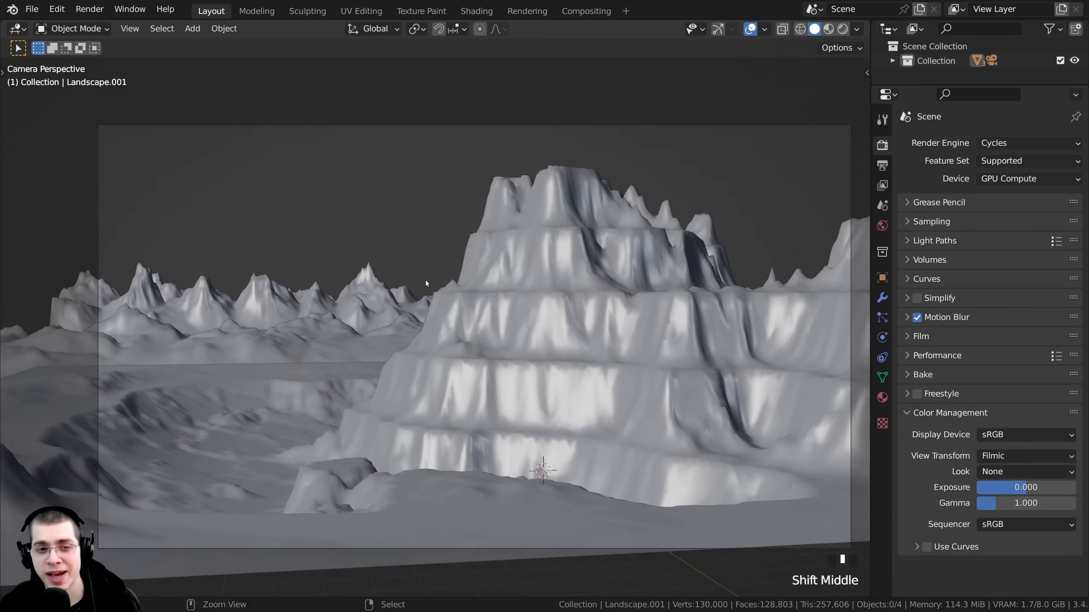
key(ctrl+s)
shift+middle_drag(635, 335, 620, 326)
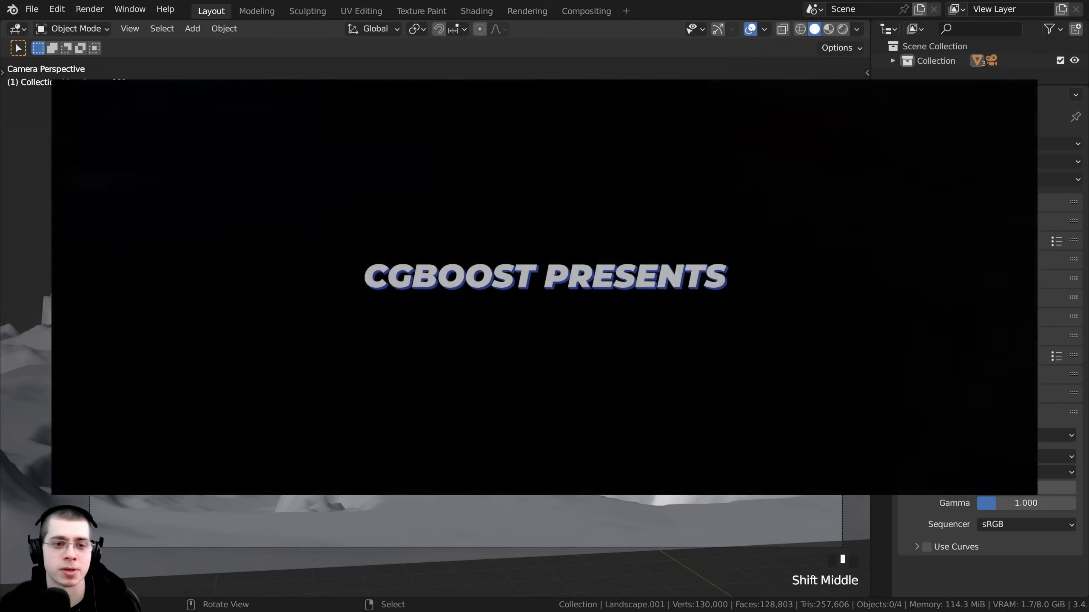
shift+middle_drag(581, 251, 573, 244)
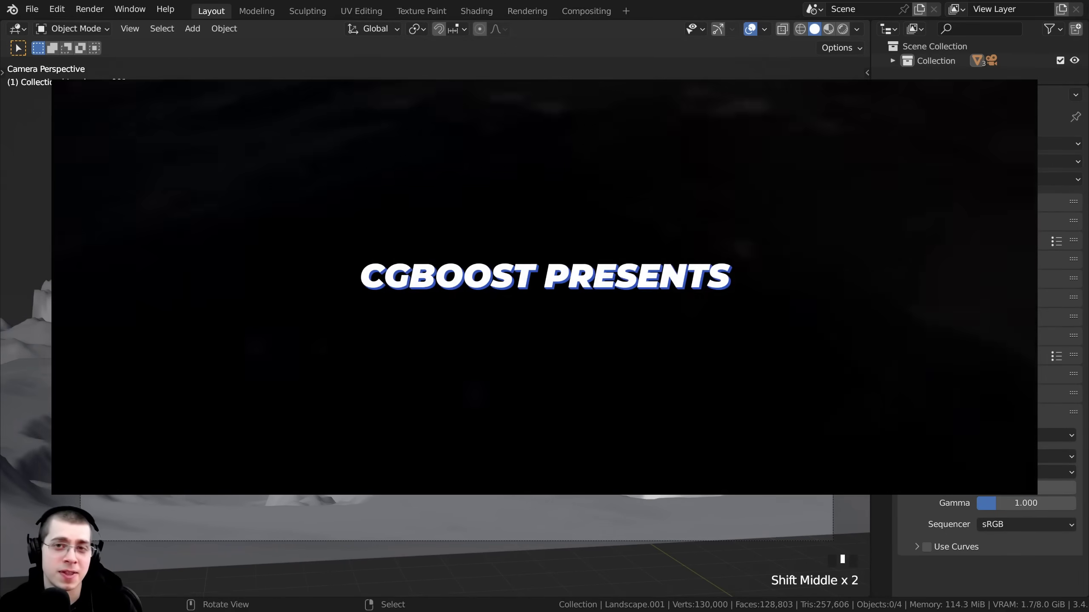